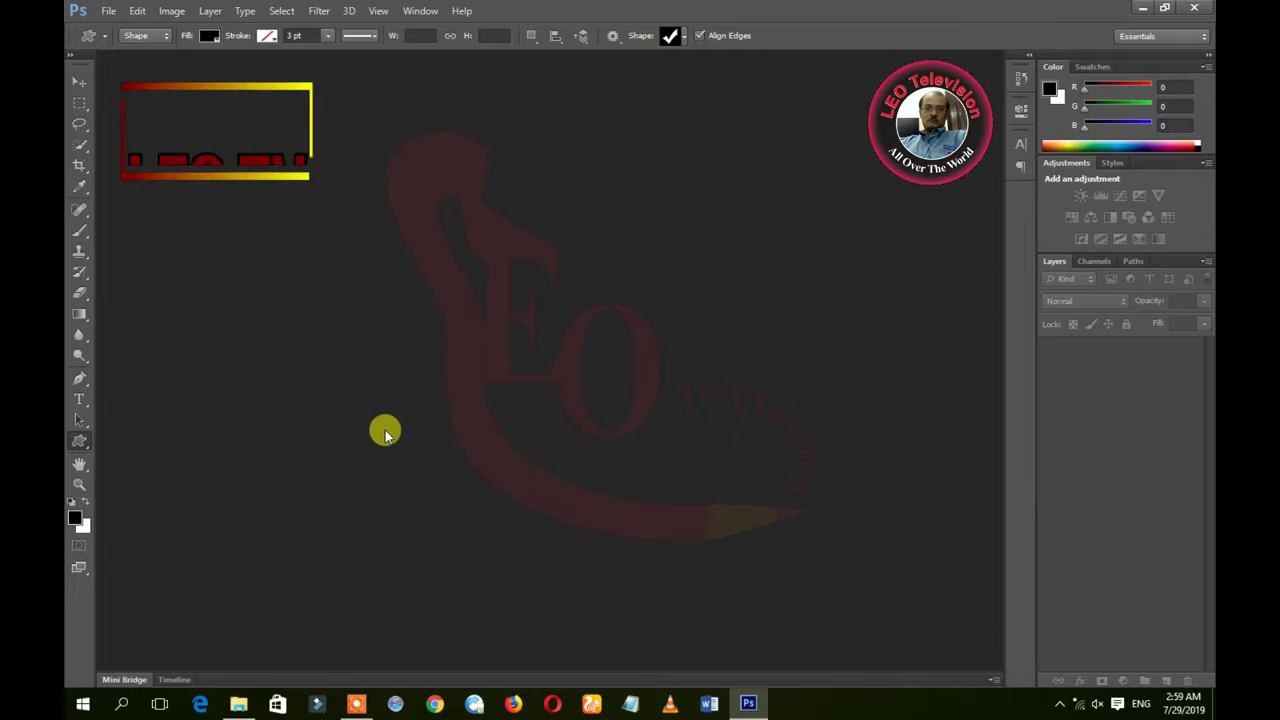
Step: Create a new 16.02 × 11.99 cm document with a white background
{"action": "left_click", "coordinate": [108, 11]}
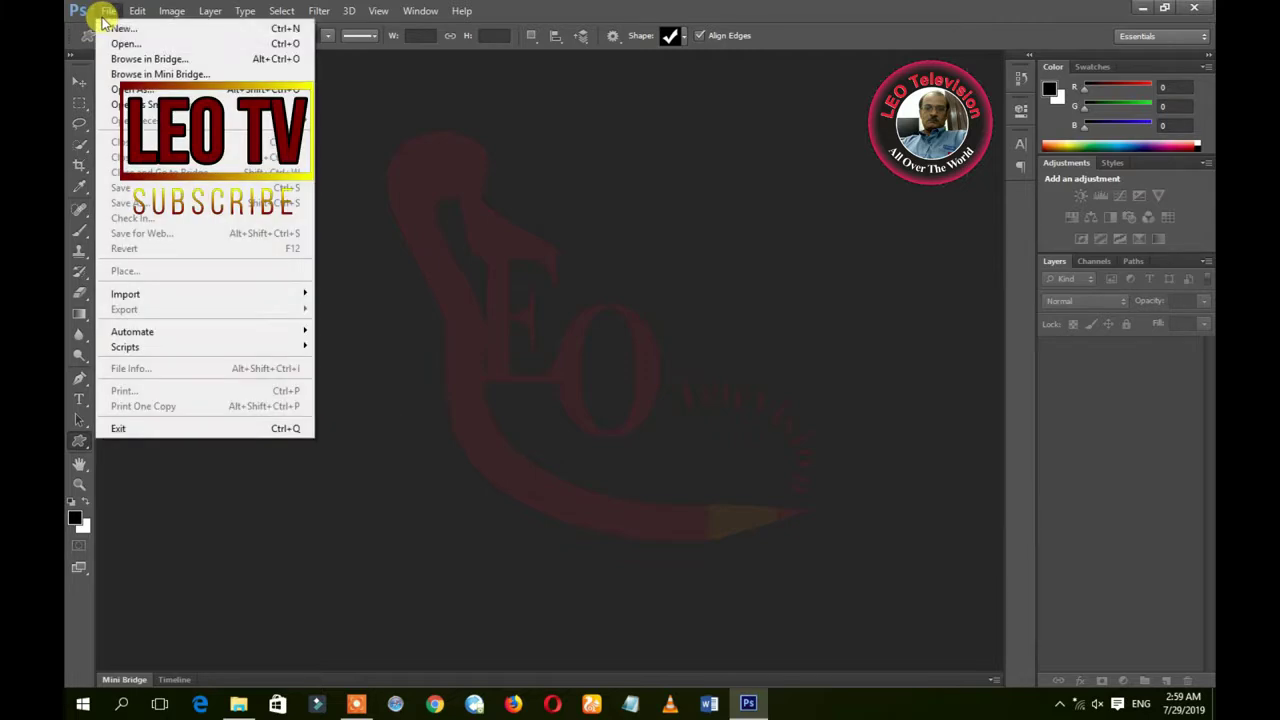
{"action": "left_click", "coordinate": [112, 27]}
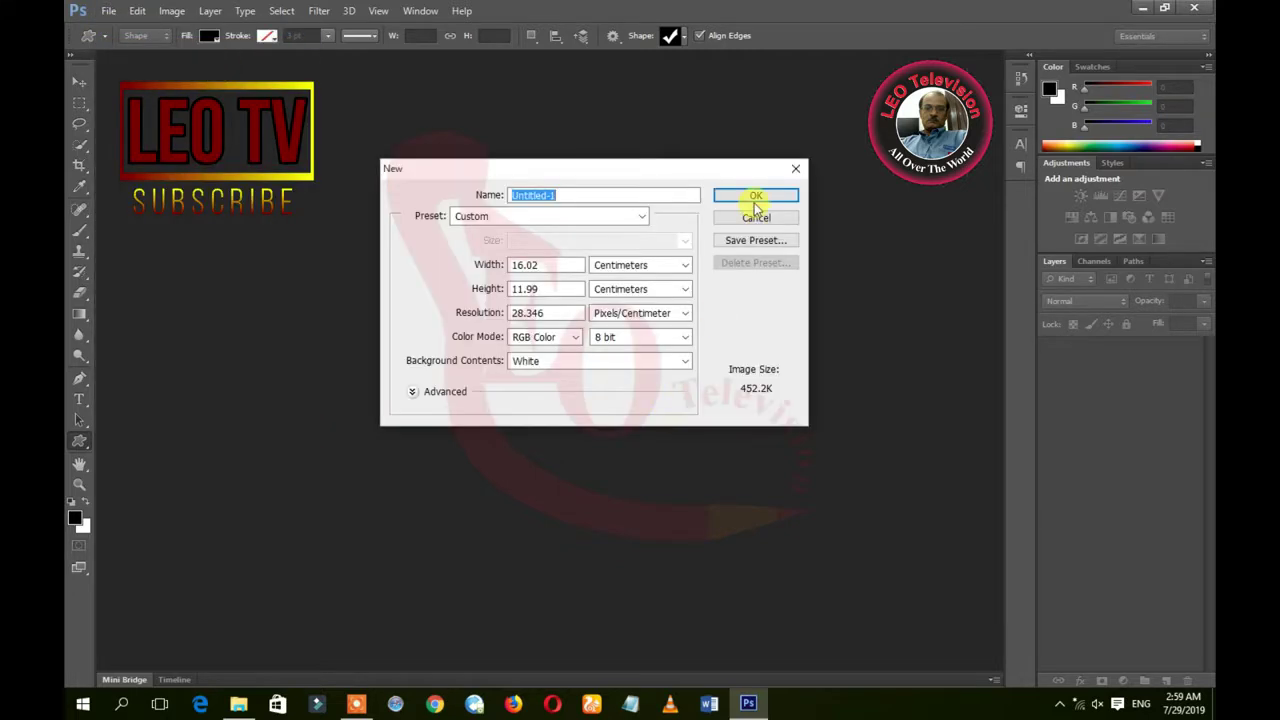
{"action": "left_click", "coordinate": [753, 196]}
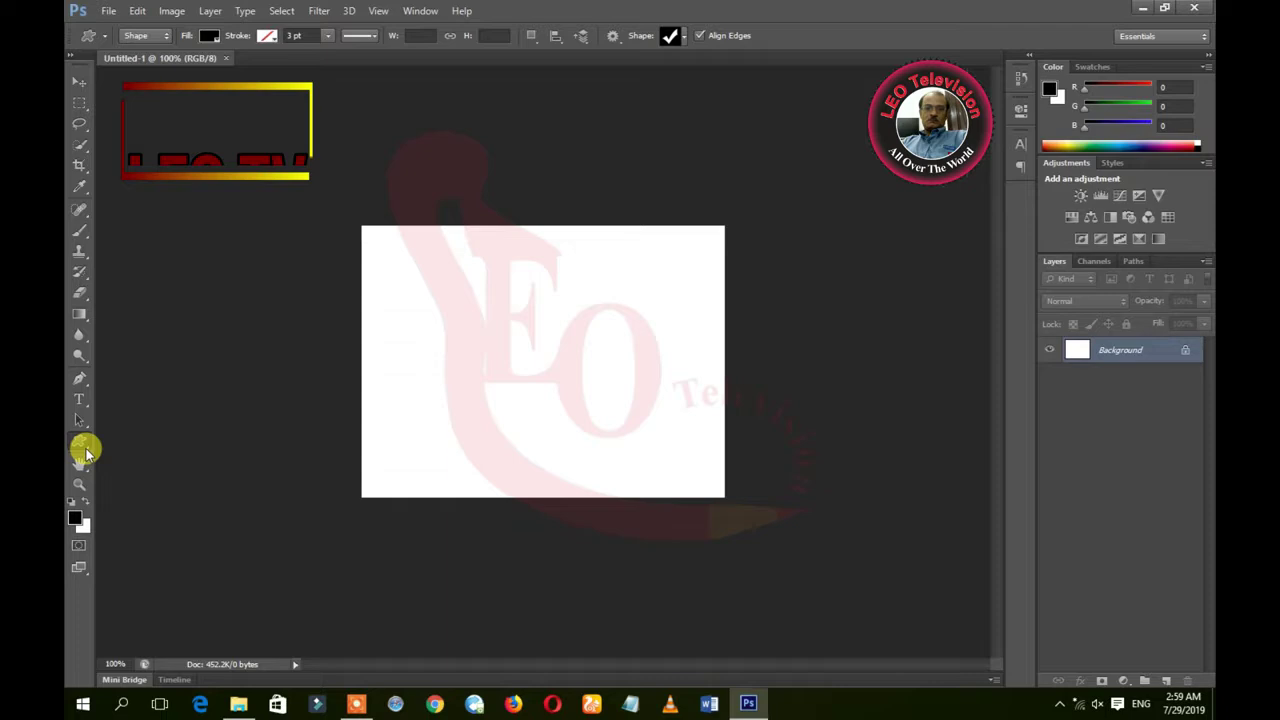
Step: Draw a 453 × 38 px rectangle bar across the canvas top and fill it green
{"action": "right_click", "coordinate": [87, 448]}
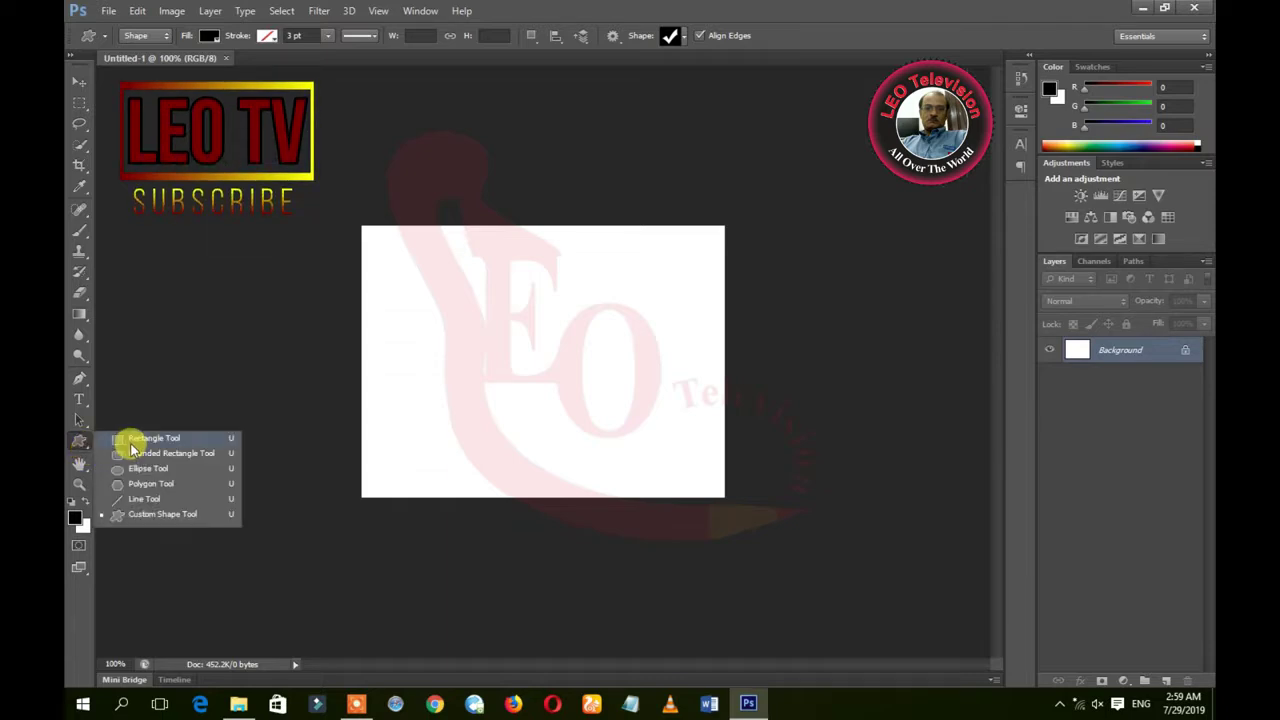
{"action": "left_click", "coordinate": [132, 440]}
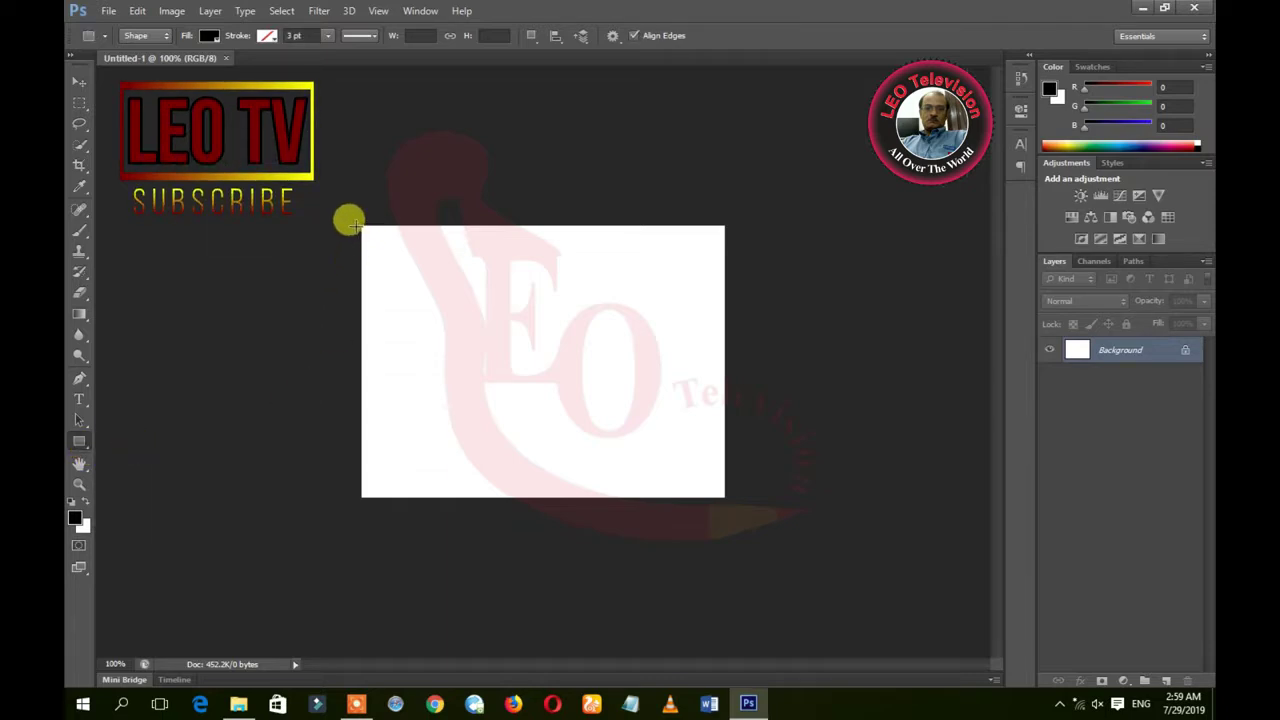
{"action": "left_click_drag", "start_coordinate": [361, 223], "coordinate": [724, 255]}
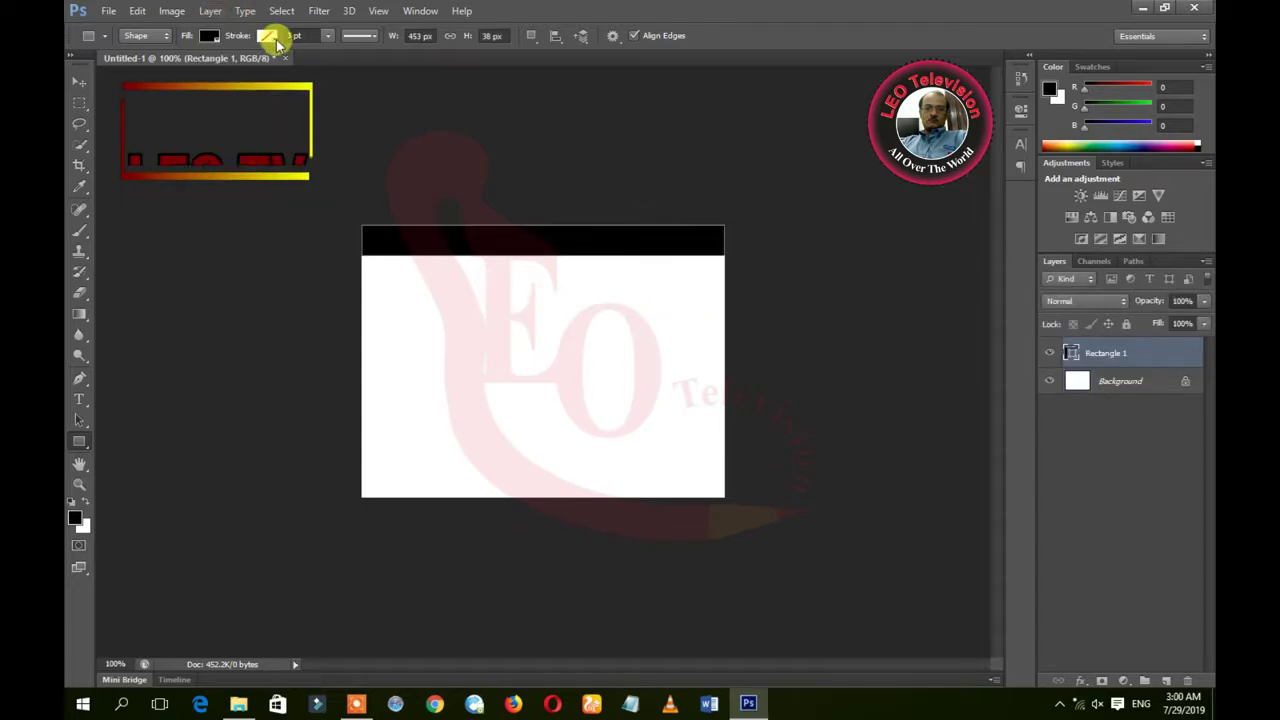
{"action": "left_click", "coordinate": [212, 36]}
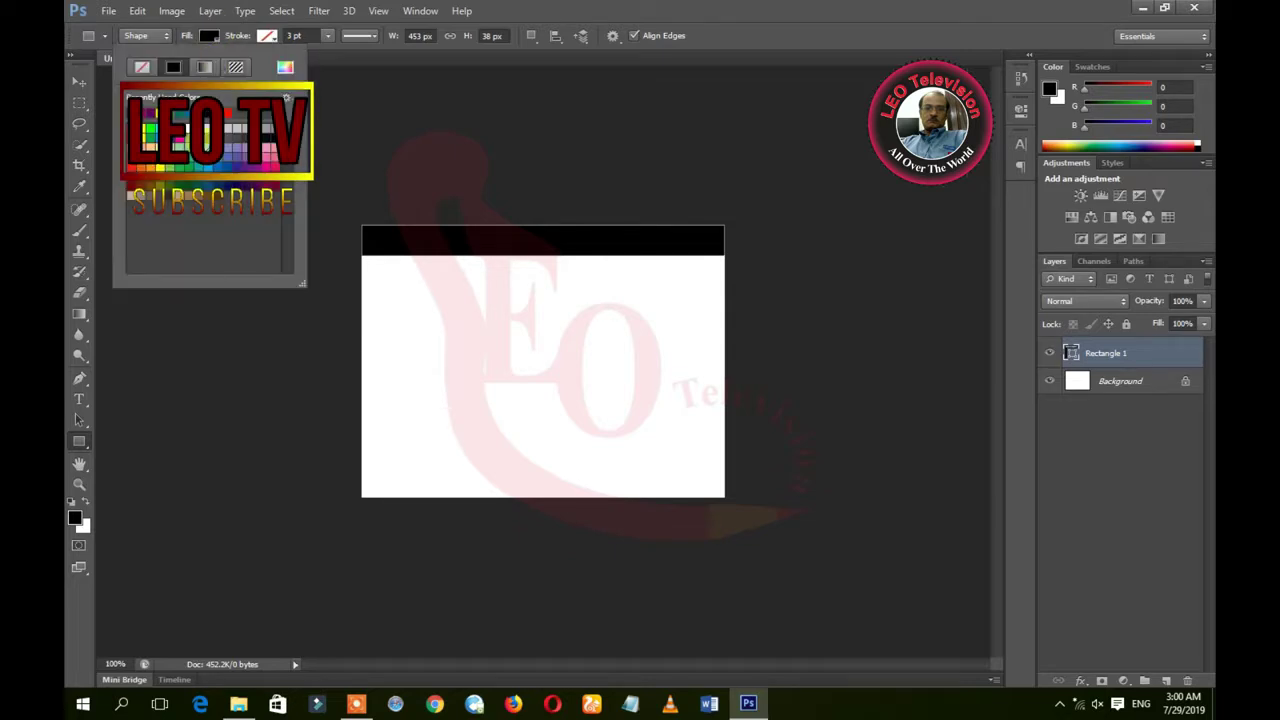
{"action": "left_click", "coordinate": [184, 165]}
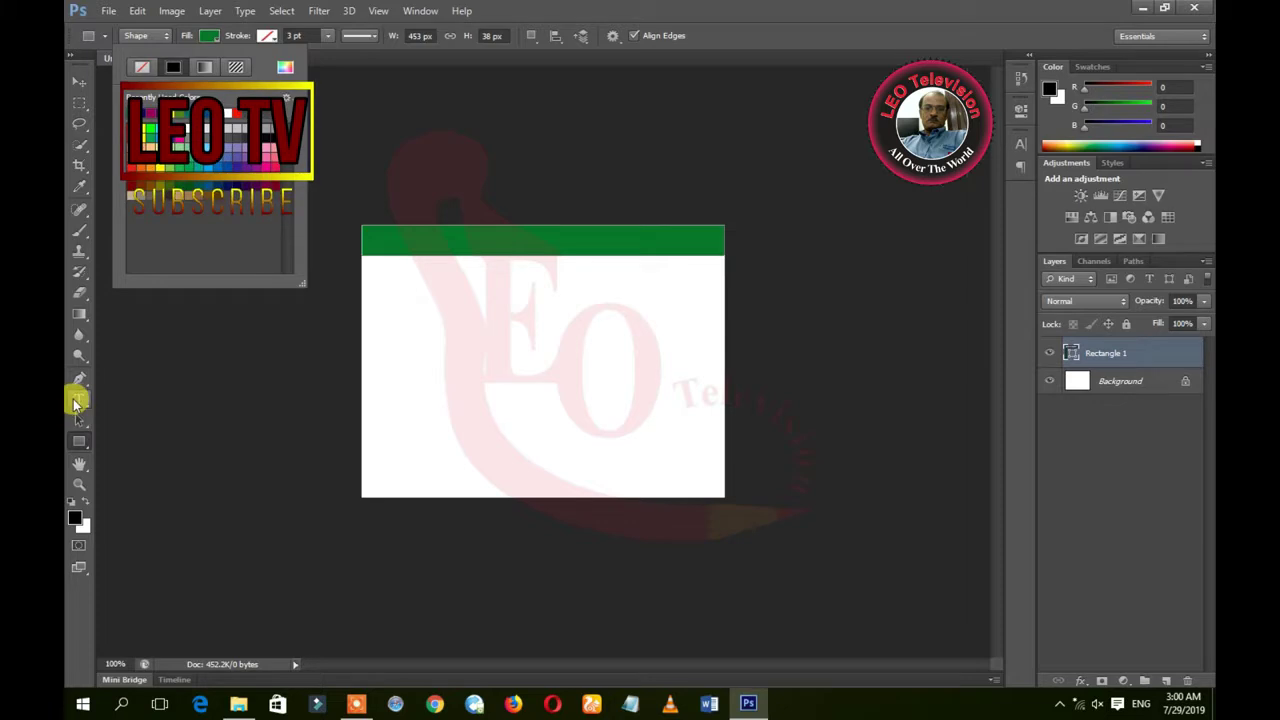
{"action": "key", "text": "Escape"}
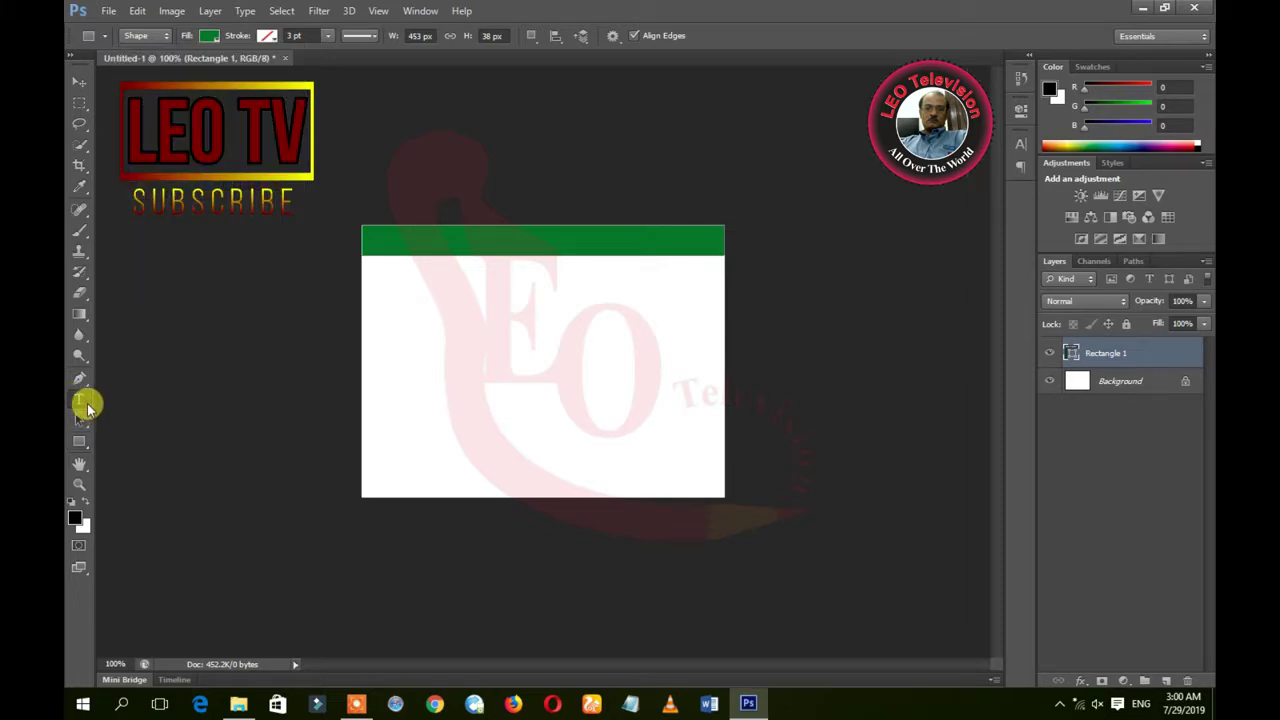
Step: Add a black 'LEO TV' text layer just below the green bar
{"action": "left_click", "coordinate": [80, 399]}
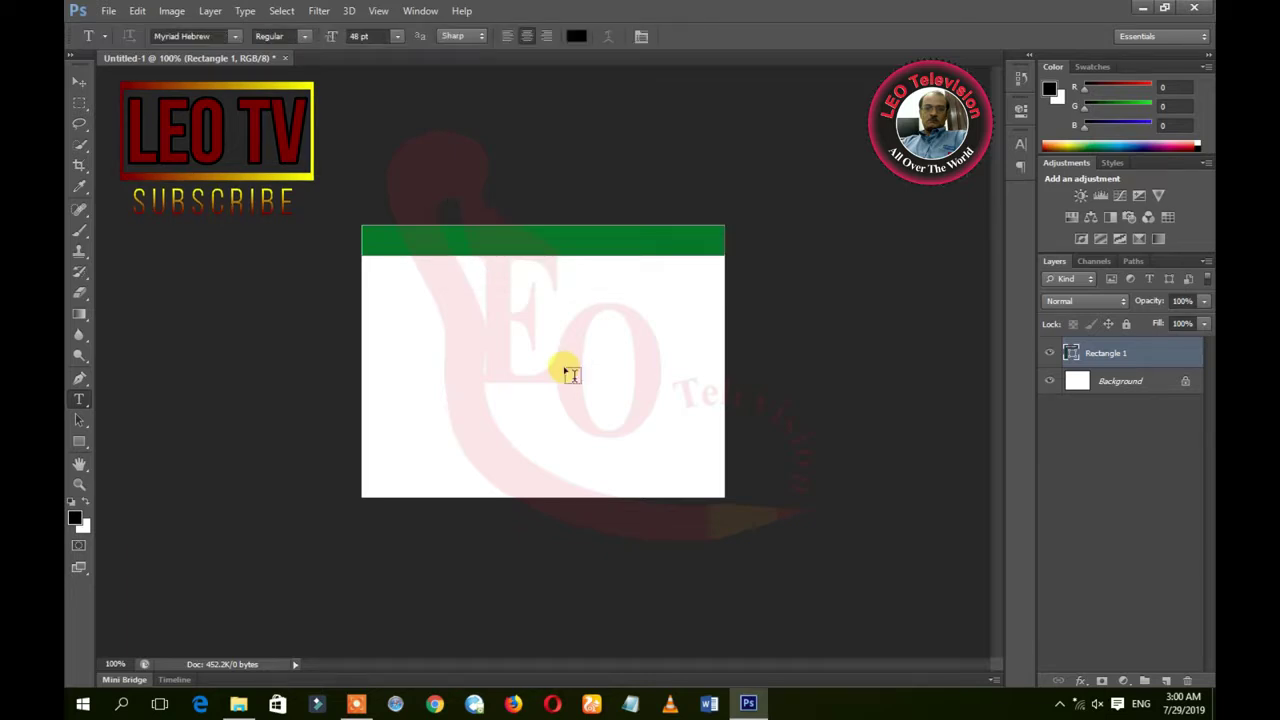
{"action": "left_click", "coordinate": [452, 268]}
{"action": "type", "text": "LEO"}
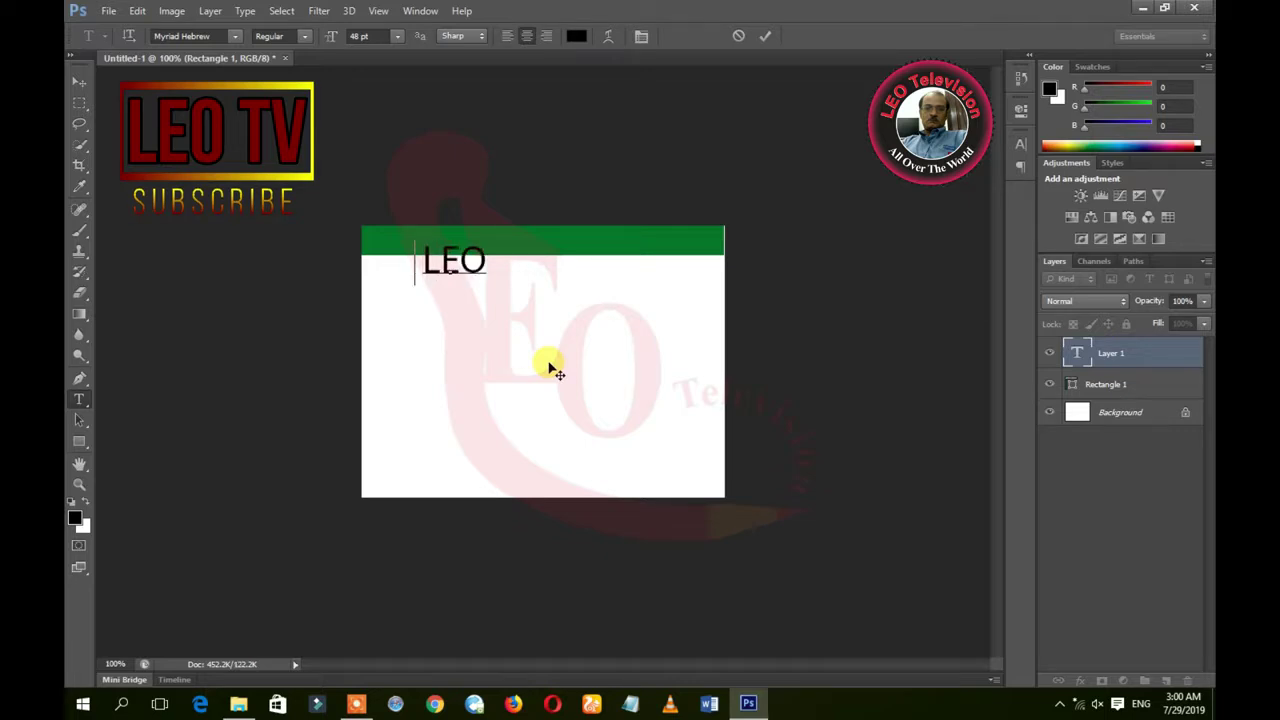
{"action": "type", "text": "TV"}
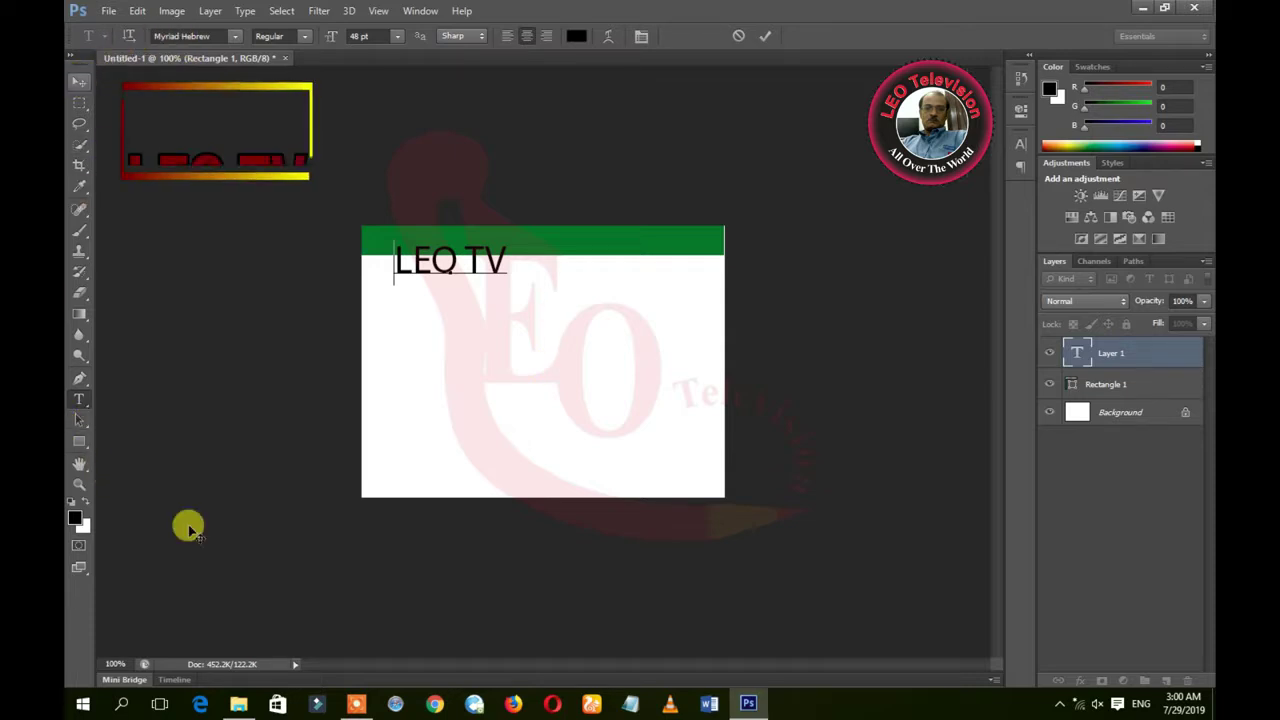
{"action": "left_click", "coordinate": [82, 420]}
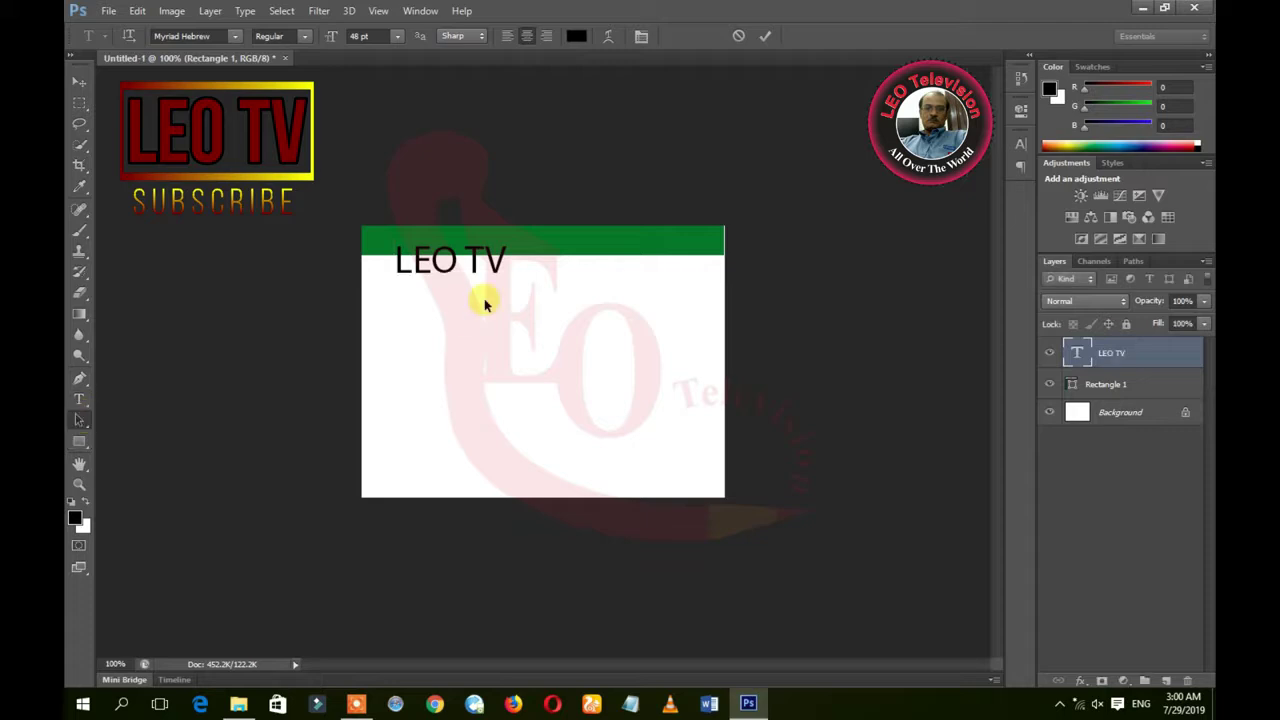
{"action": "left_click", "coordinate": [497, 272]}
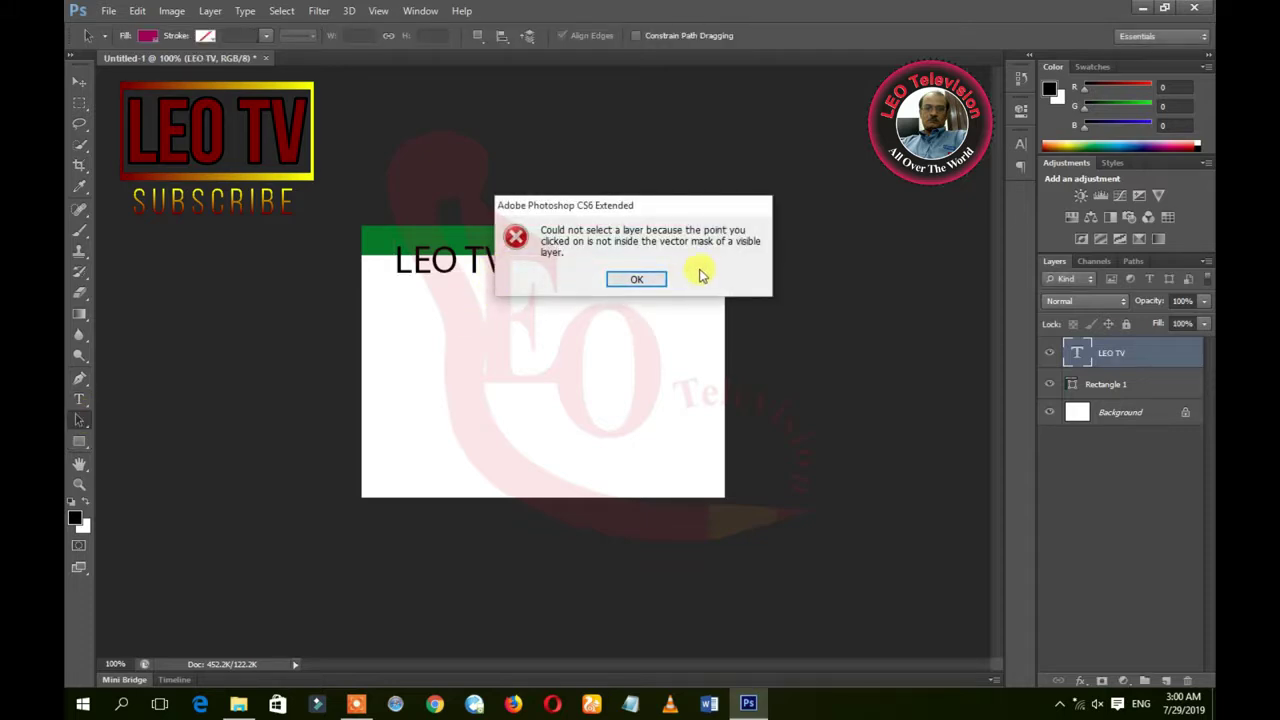
{"action": "left_click", "coordinate": [636, 280]}
{"action": "left_click", "coordinate": [490, 272]}
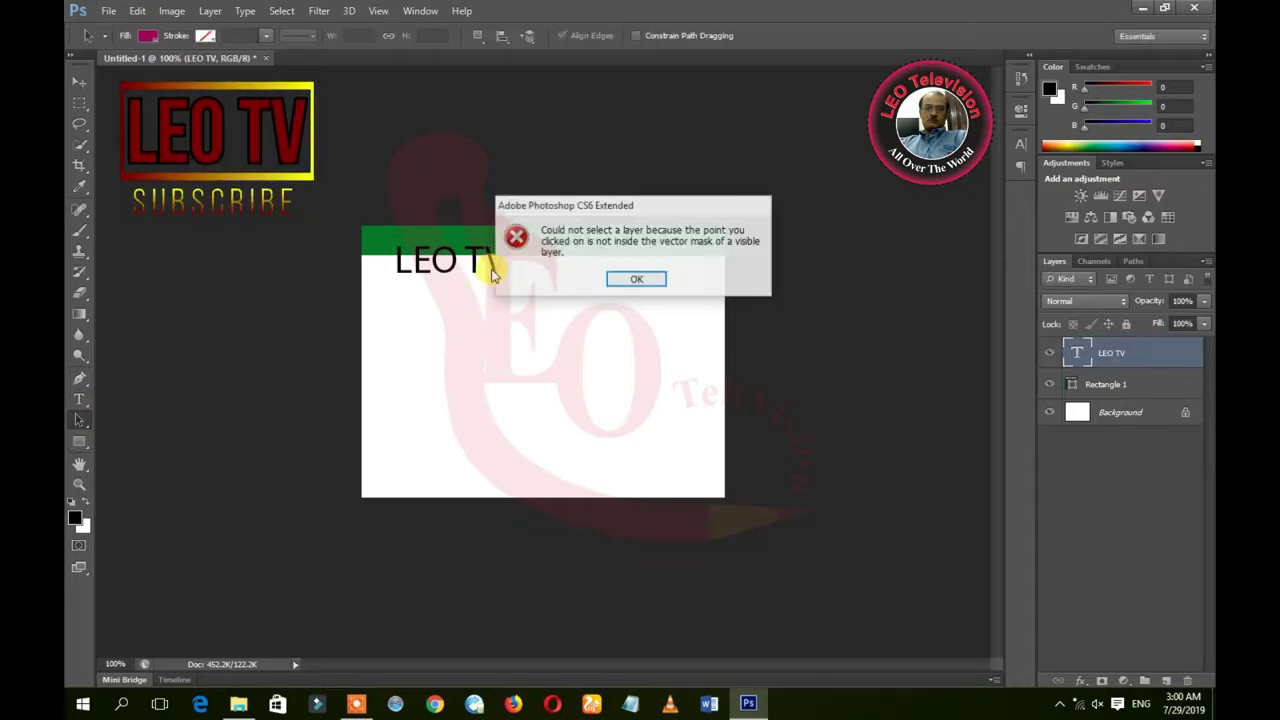
{"action": "key", "text": "Return"}
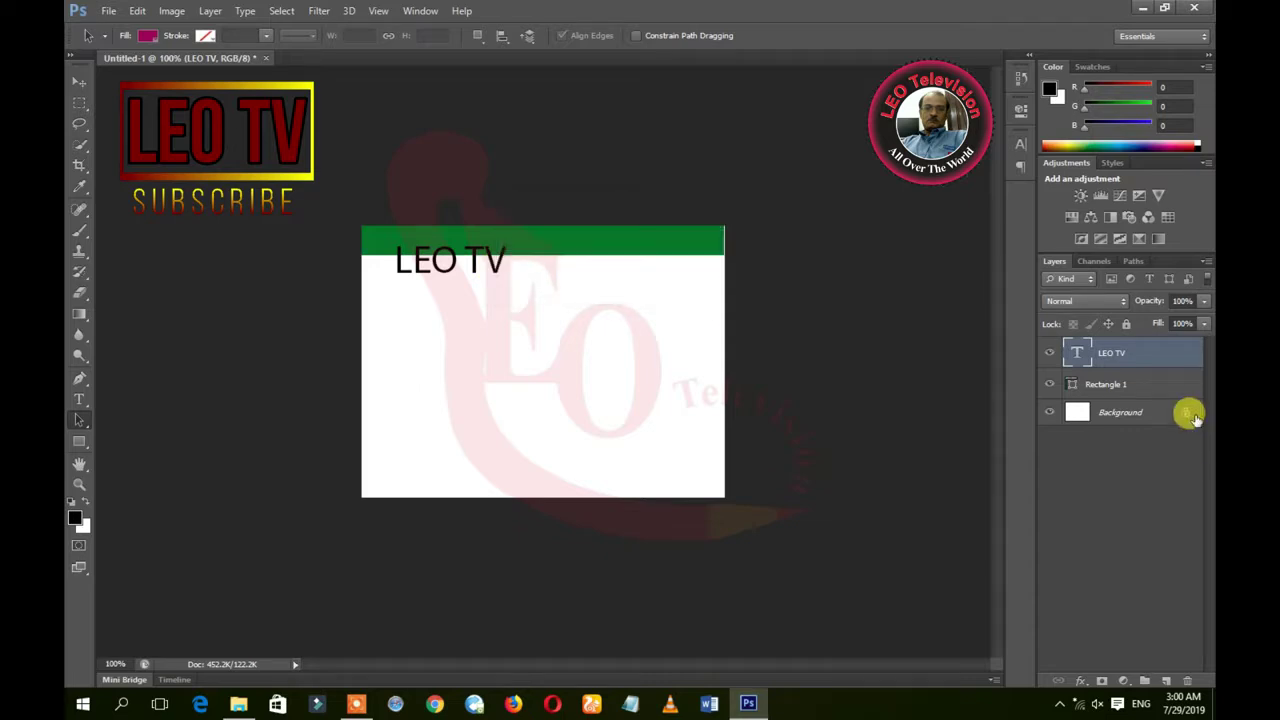
{"action": "left_click", "coordinate": [1100, 385]}
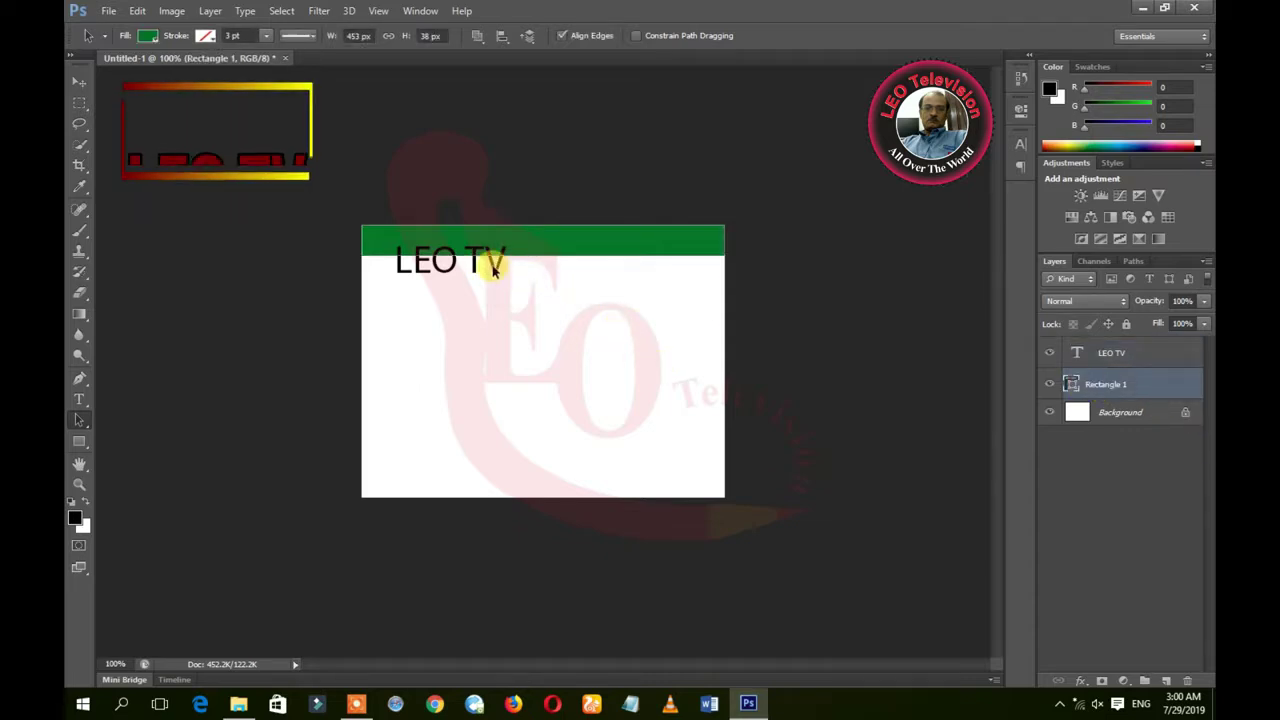
{"action": "left_click", "coordinate": [1100, 352]}
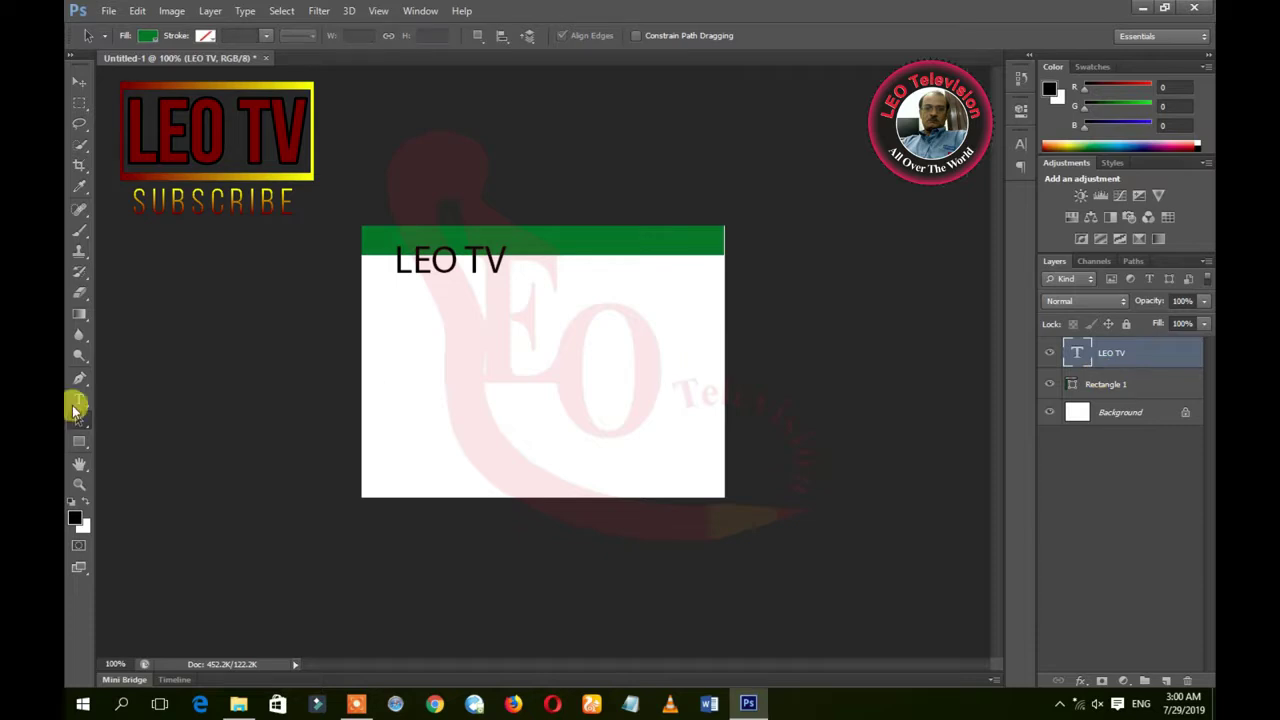
{"action": "left_click", "coordinate": [76, 404]}
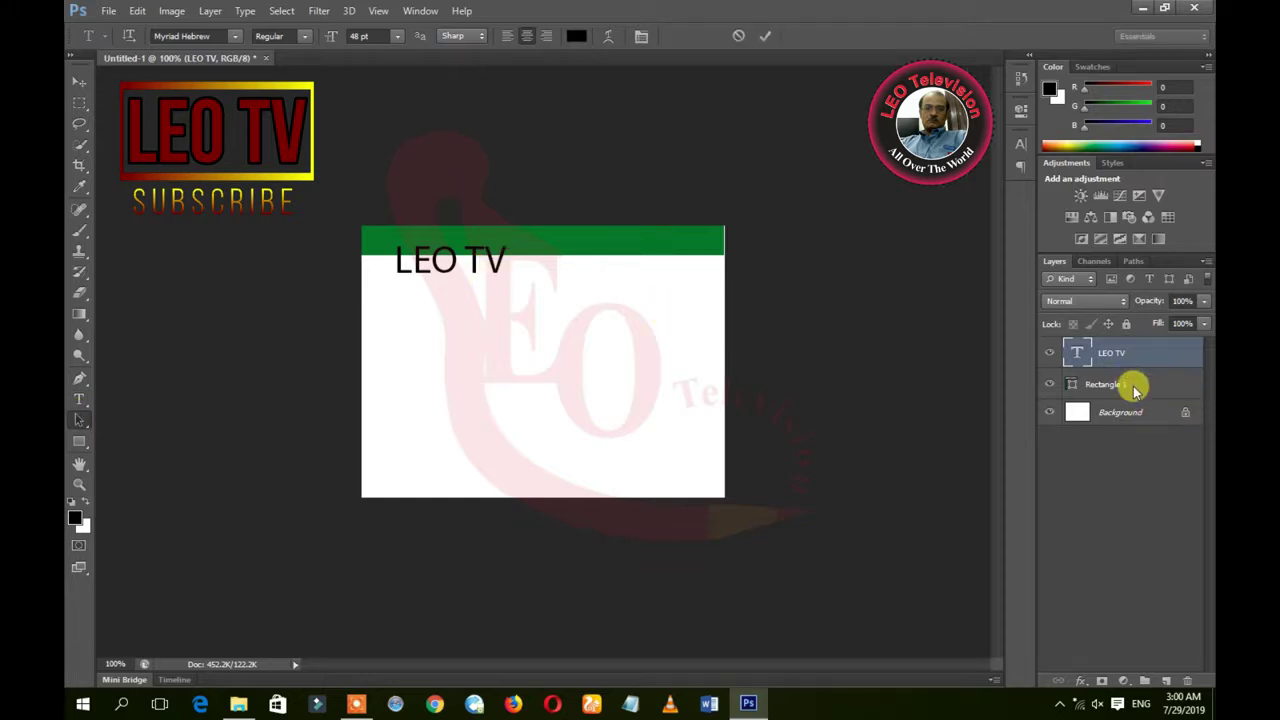
{"action": "key", "text": "a"}
{"action": "left_click", "coordinate": [909, 383]}
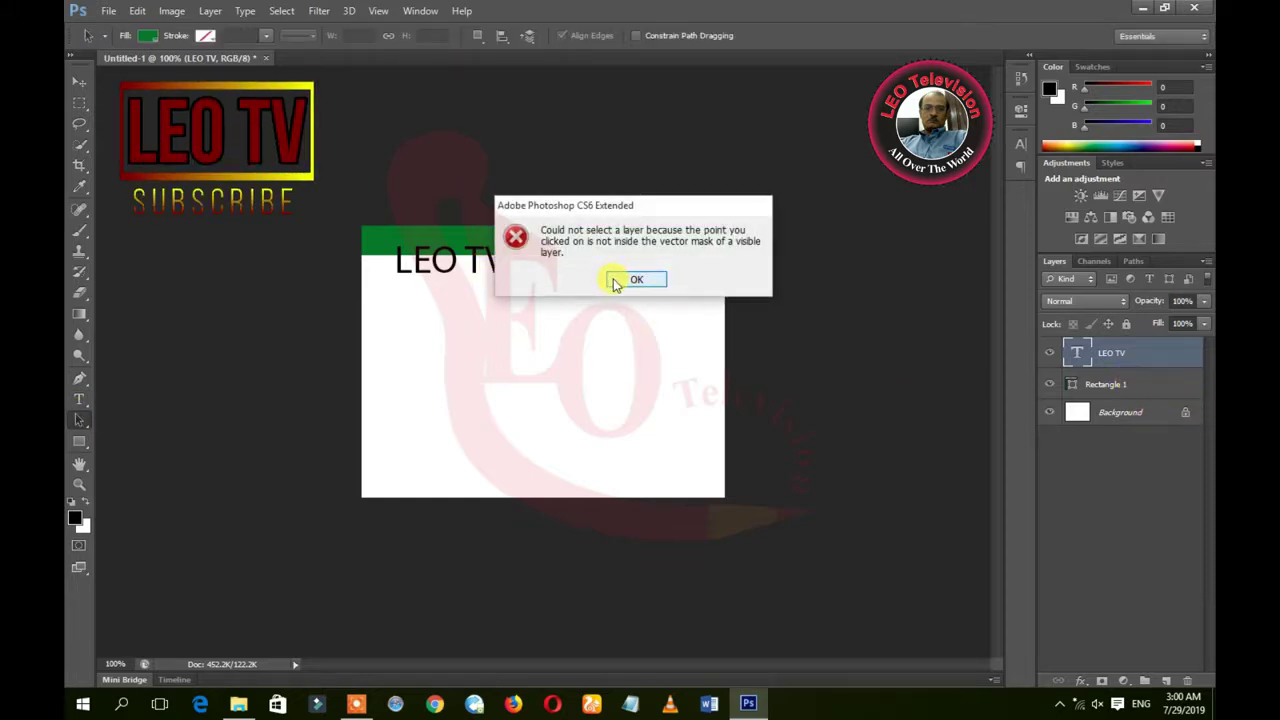
{"action": "left_click", "coordinate": [612, 279]}
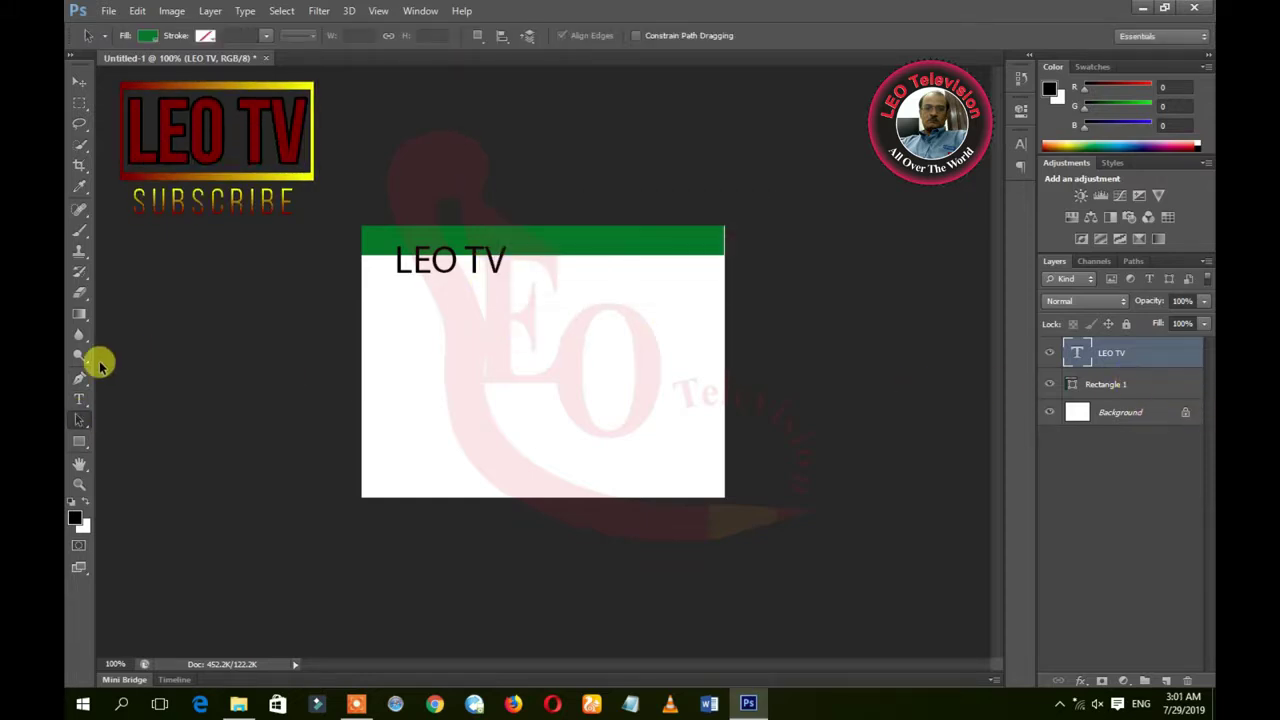
{"action": "left_click", "coordinate": [428, 272]}
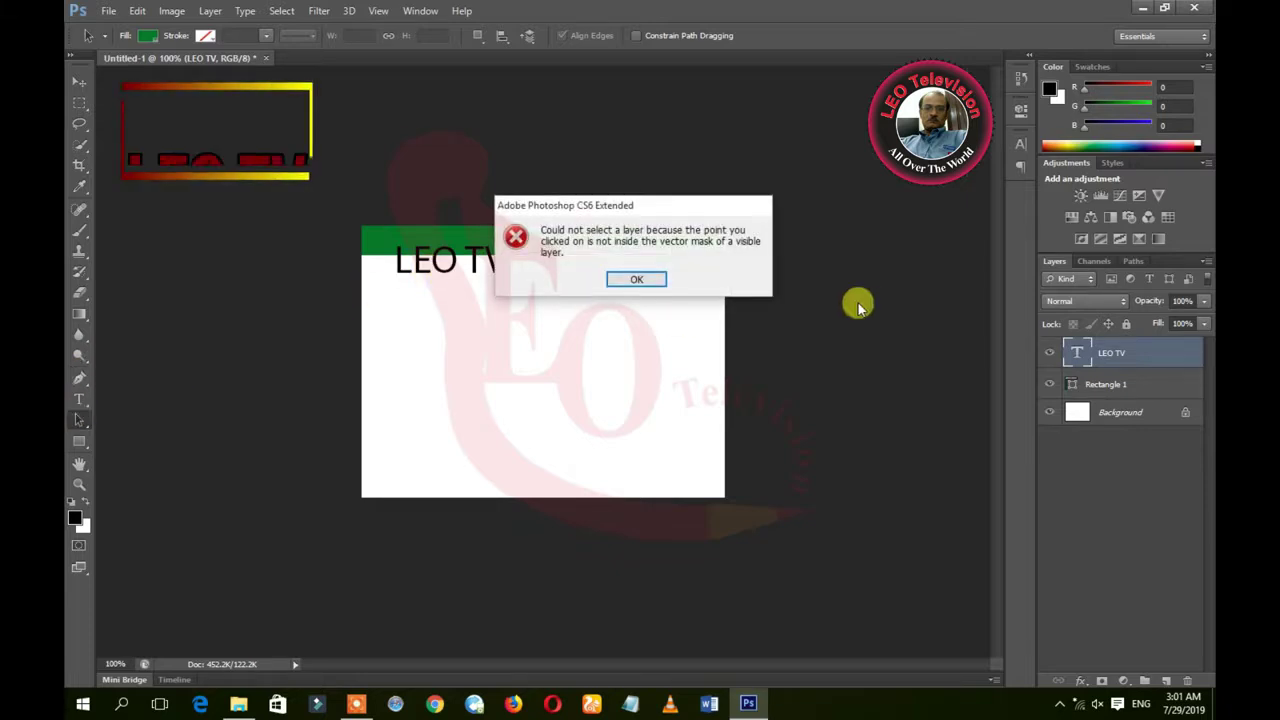
{"action": "key", "text": "Return"}
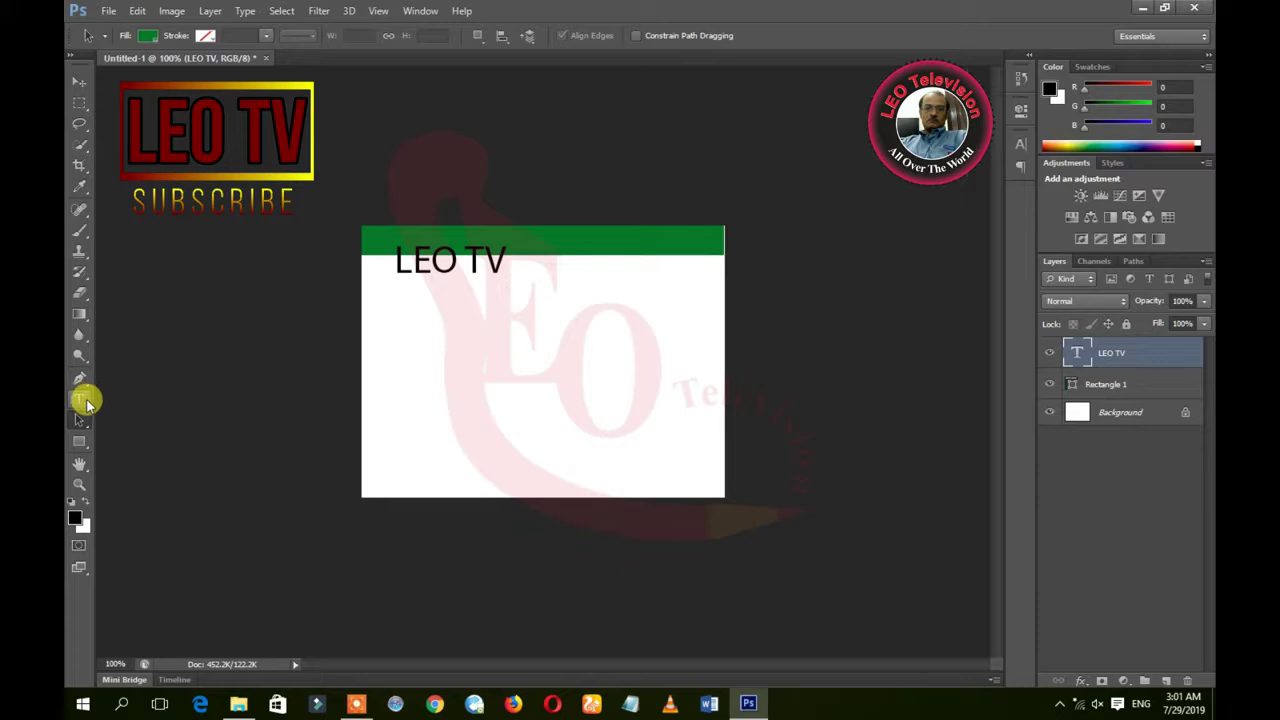
{"action": "left_click", "coordinate": [84, 400]}
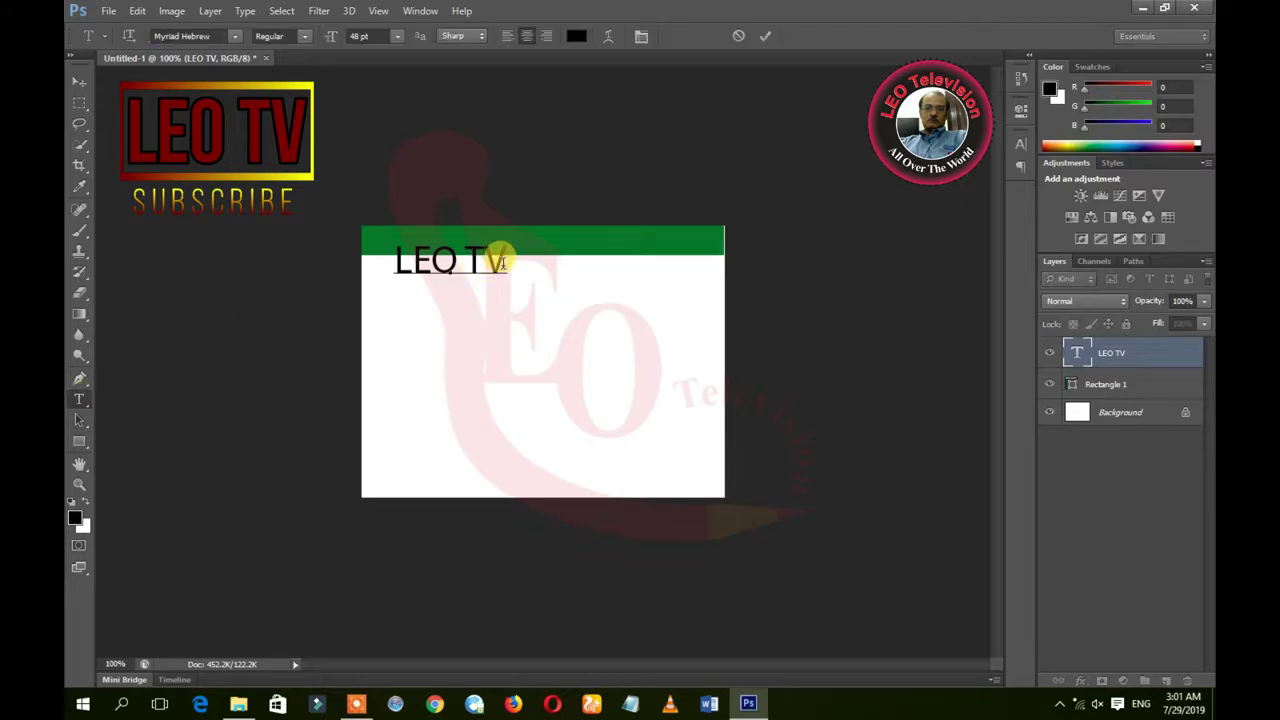
Step: Set the LEO TV text to 72 pt Alaska and move it to the canvas centre
{"action": "left_click_drag", "start_coordinate": [503, 258], "coordinate": [366, 256]}
{"action": "left_click", "coordinate": [372, 260]}
{"action": "left_click_drag", "start_coordinate": [507, 258], "coordinate": [420, 256]}
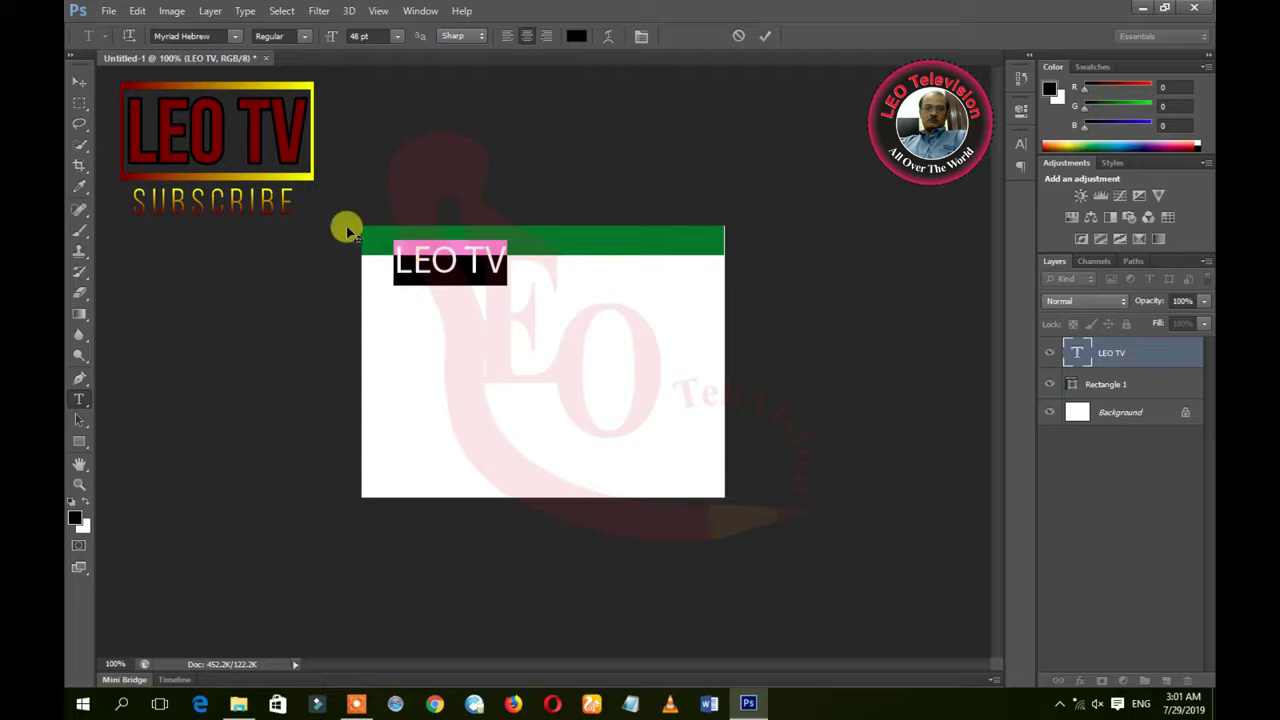
{"action": "left_click", "coordinate": [237, 38]}
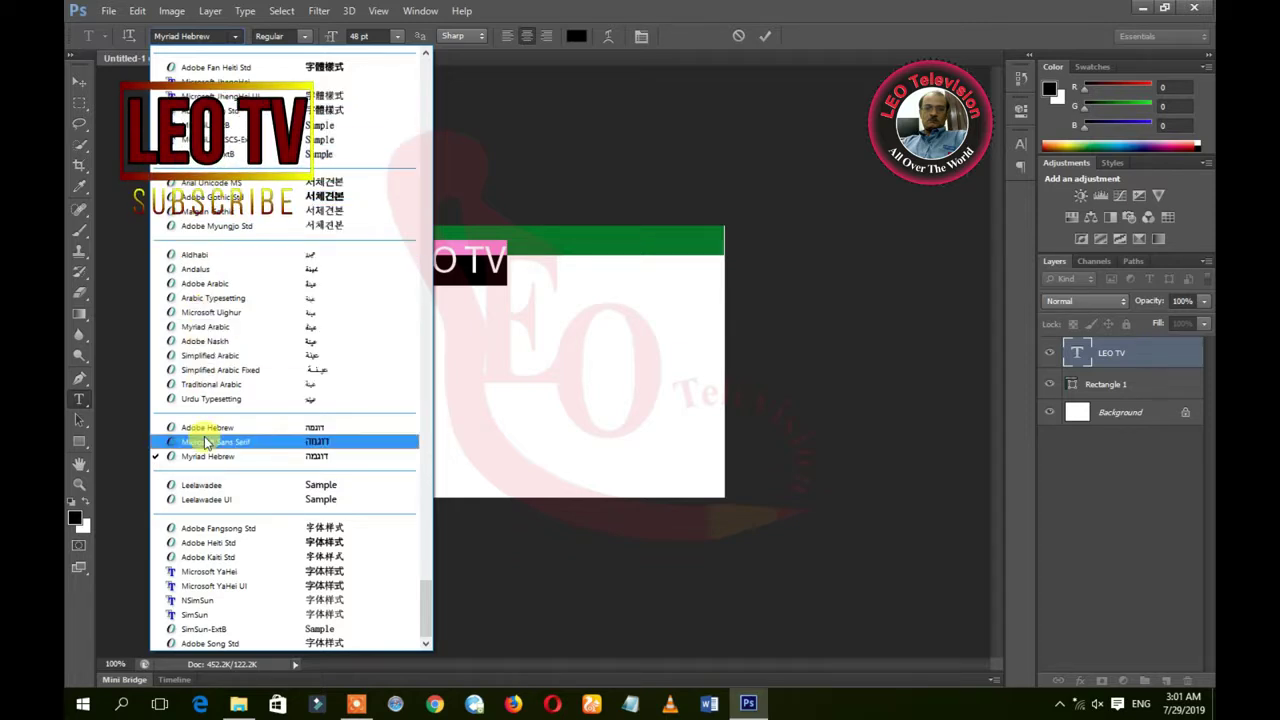
{"action": "left_click_drag", "start_coordinate": [428, 604], "coordinate": [421, 62]}
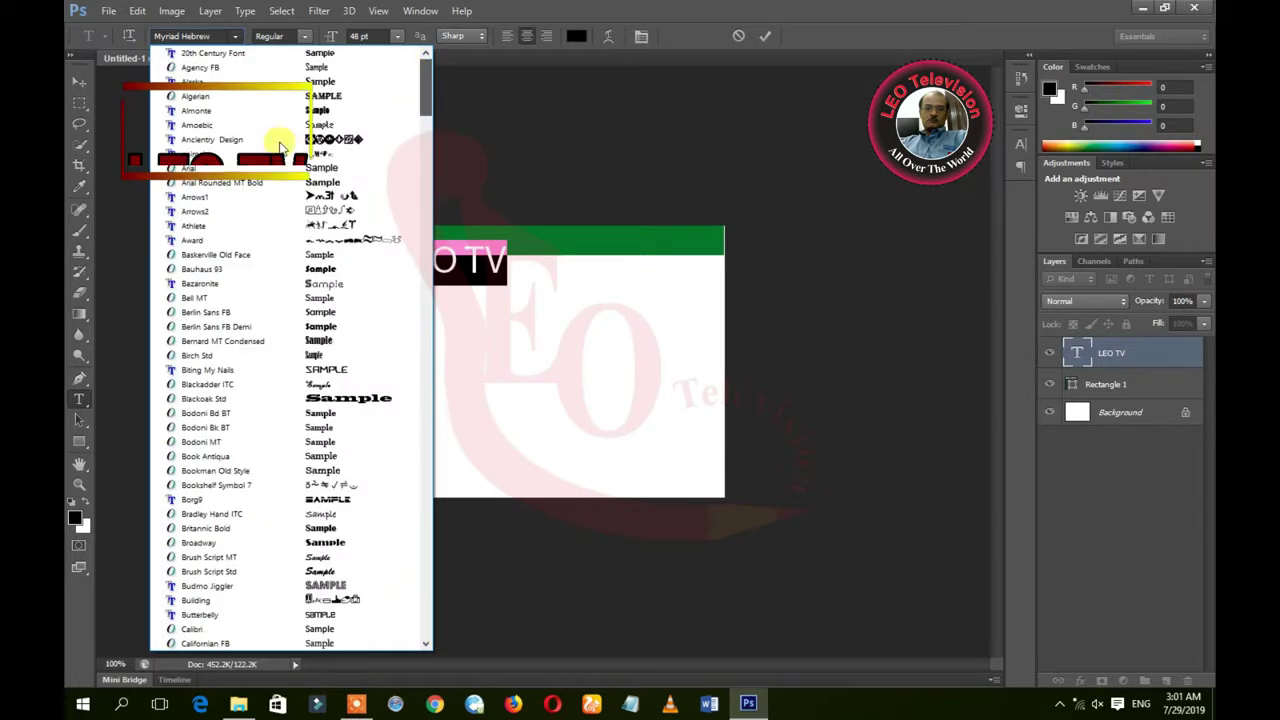
{"action": "left_click", "coordinate": [207, 81]}
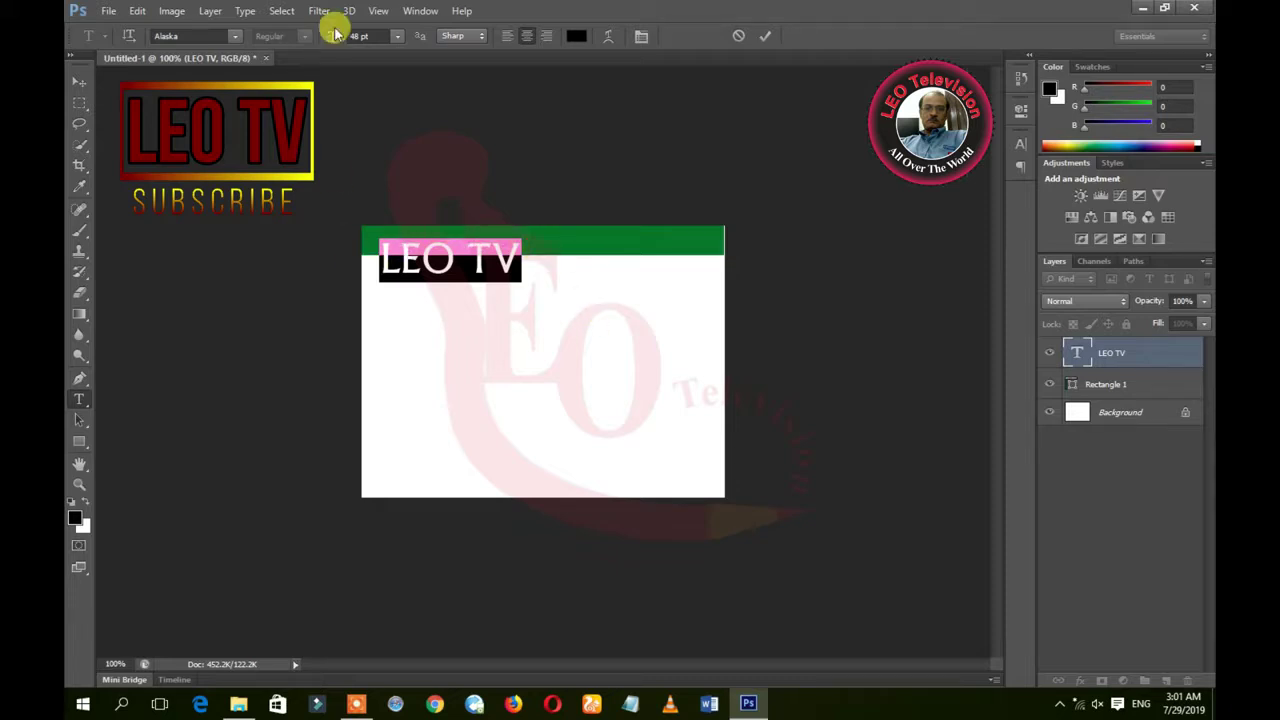
{"action": "left_click", "coordinate": [397, 37]}
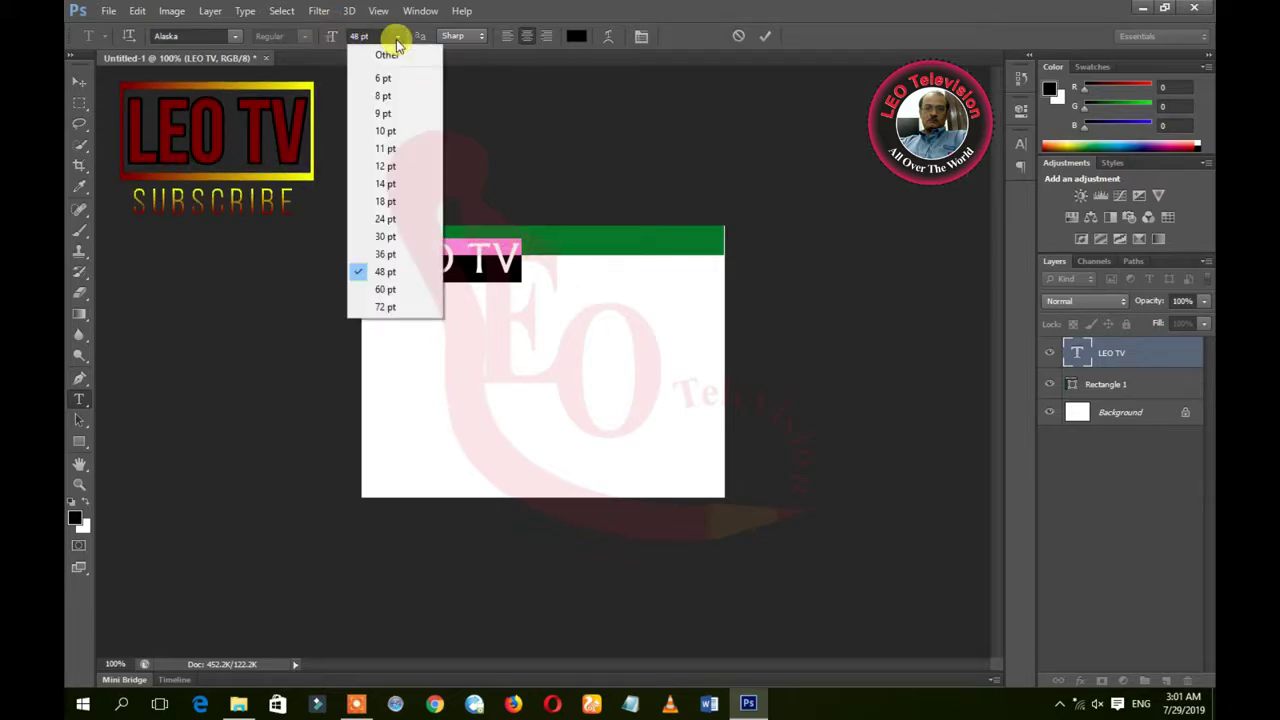
{"action": "left_click", "coordinate": [390, 307]}
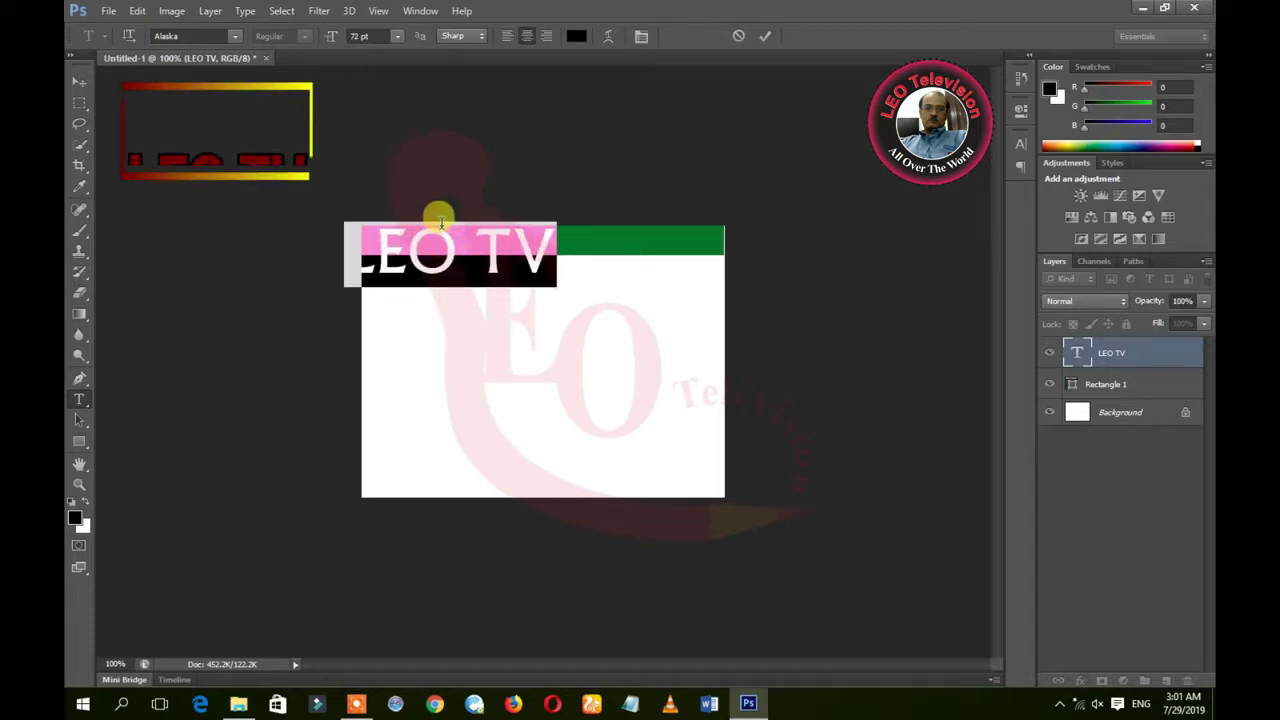
{"action": "left_click_drag", "start_coordinate": [448, 228], "coordinate": [533, 322]}
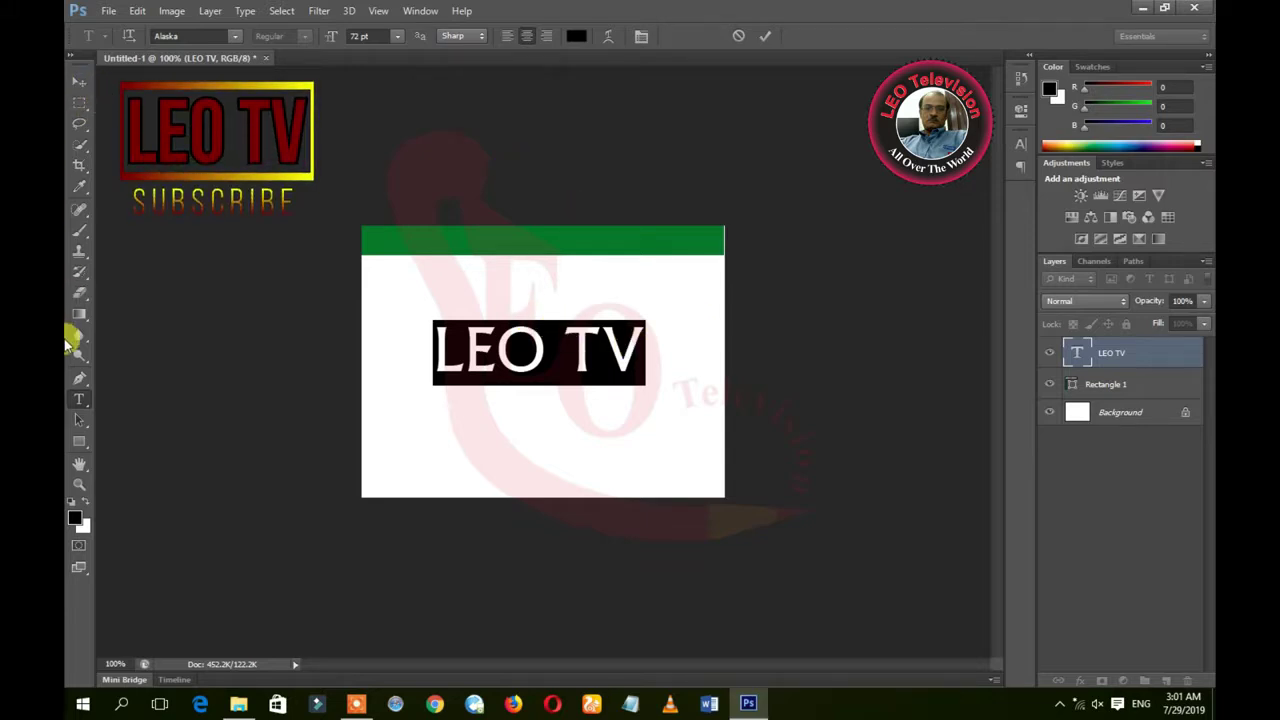
Step: Centre-align the LEO TV text and colour it red
{"action": "left_click", "coordinate": [550, 37]}
{"action": "left_click", "coordinate": [509, 37]}
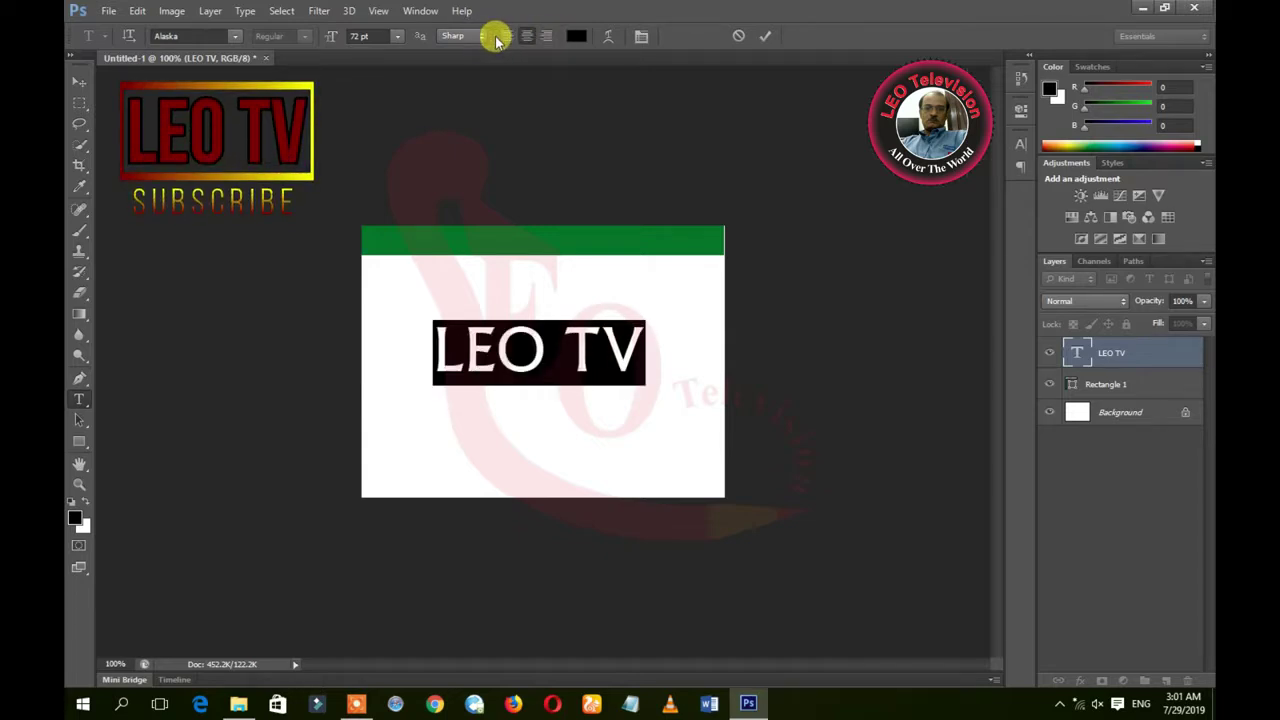
{"action": "left_click", "coordinate": [505, 38]}
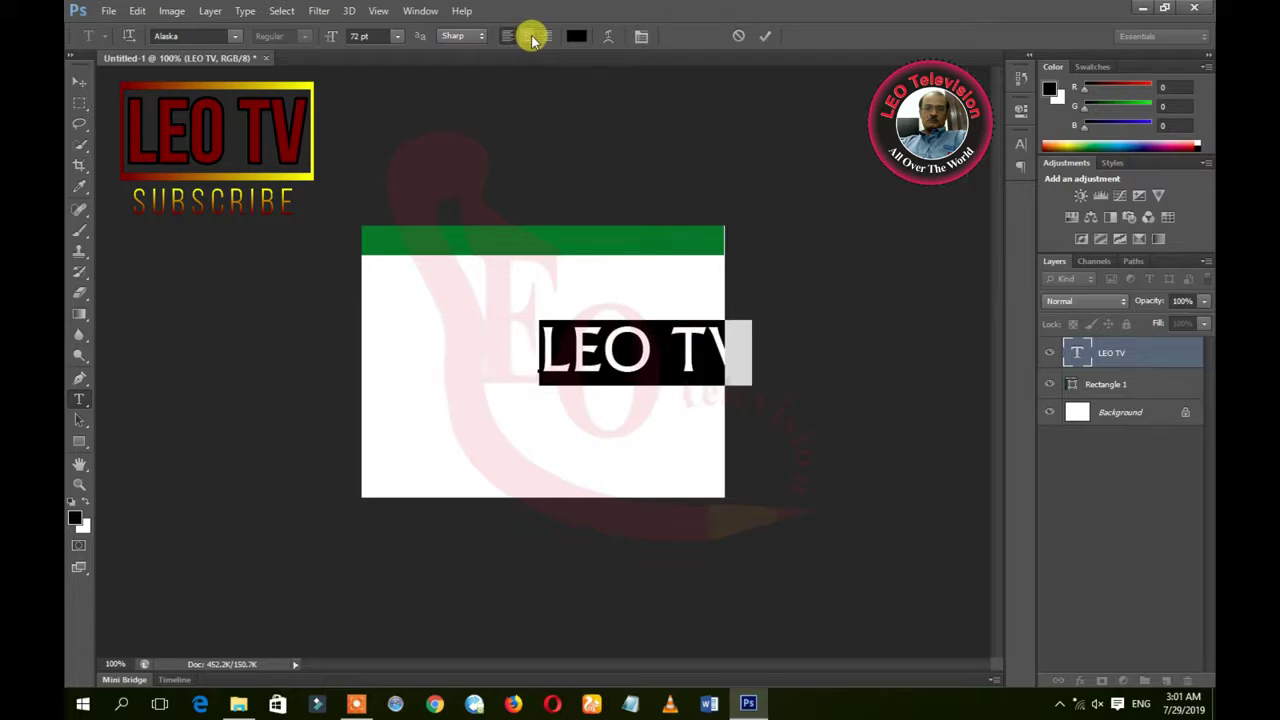
{"action": "left_click", "coordinate": [529, 37]}
{"action": "left_click", "coordinate": [576, 36]}
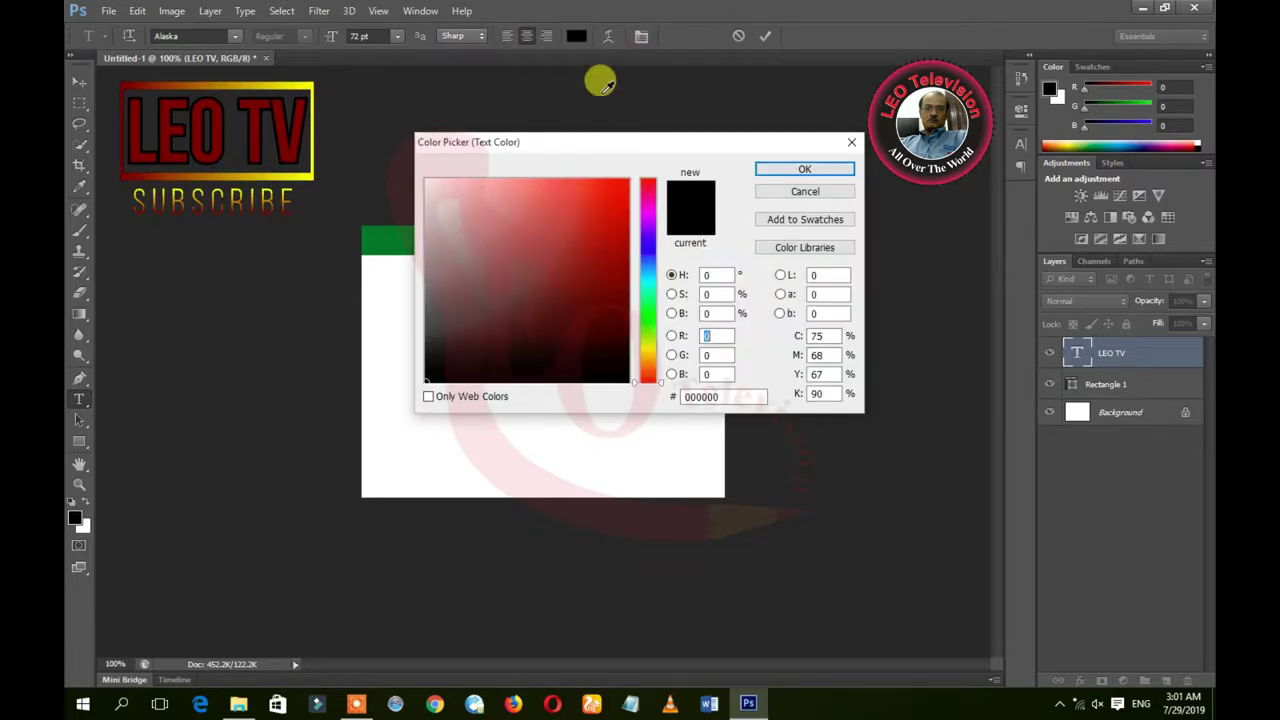
{"action": "left_click", "coordinate": [621, 184]}
{"action": "left_click", "coordinate": [806, 170]}
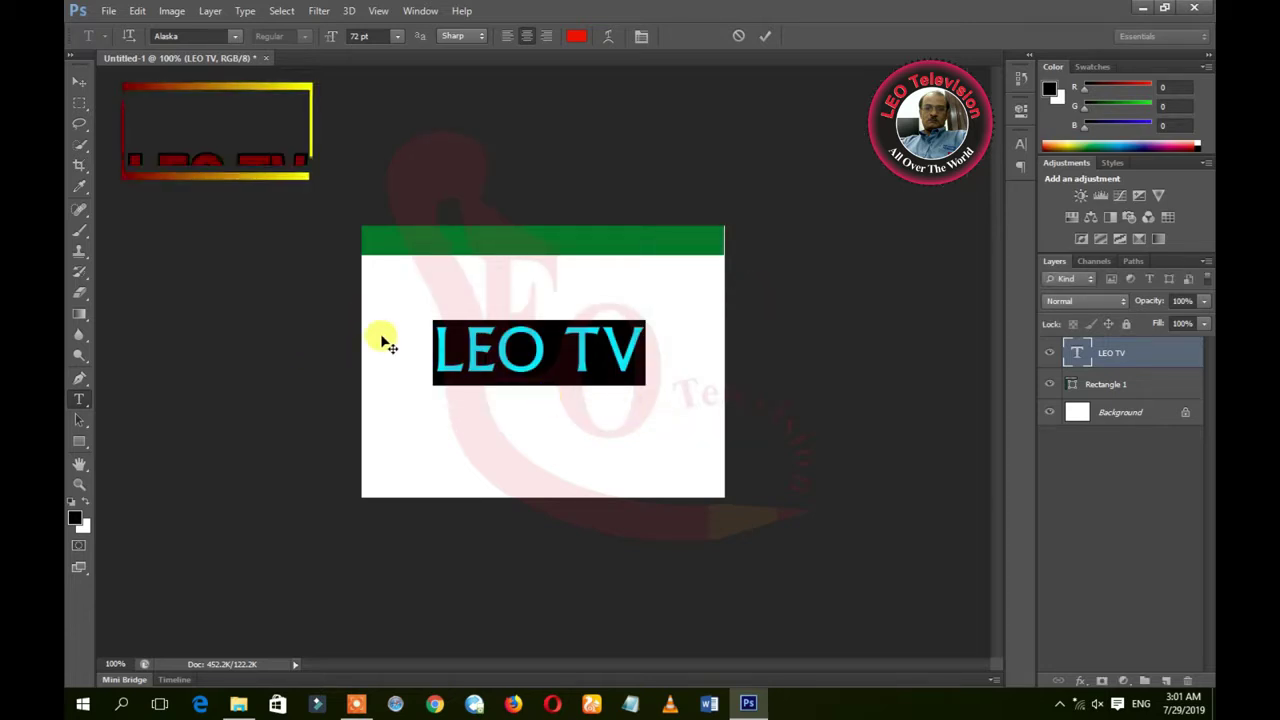
Step: Commit the text edit and dismiss the repeated layer selection errors
{"action": "left_click", "coordinate": [79, 421]}
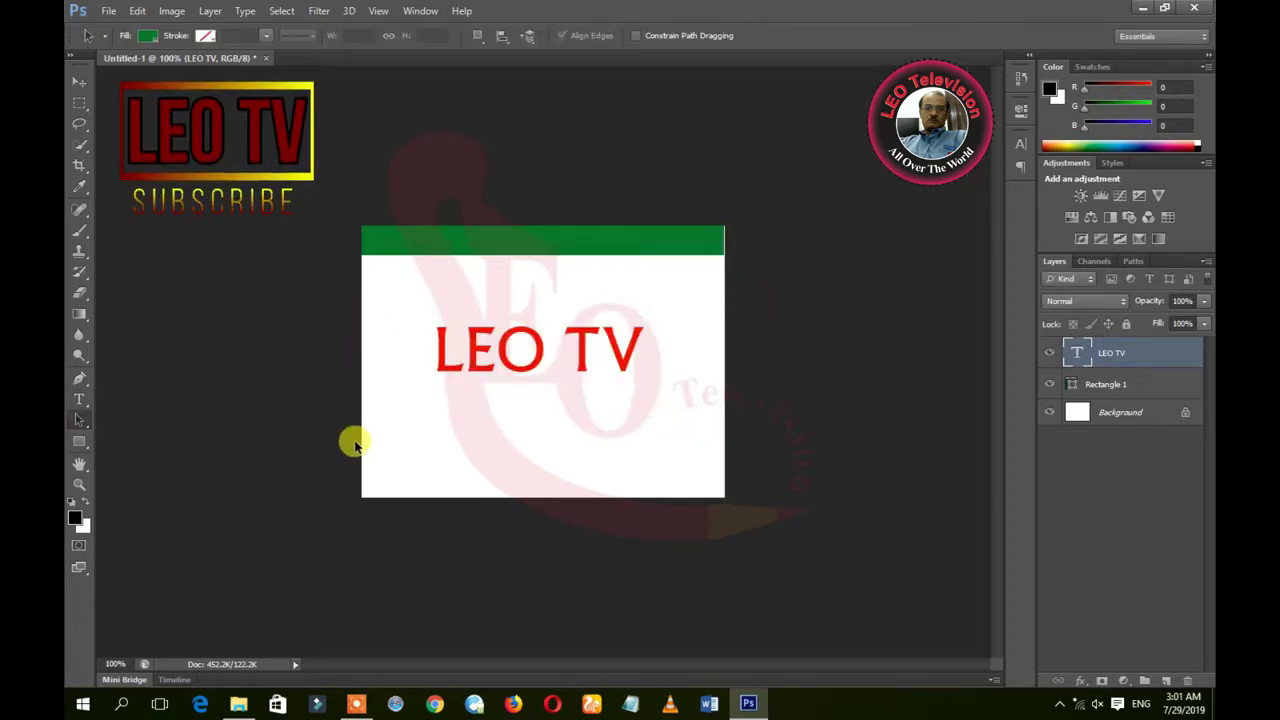
{"action": "left_click", "coordinate": [518, 438]}
{"action": "left_click", "coordinate": [643, 278]}
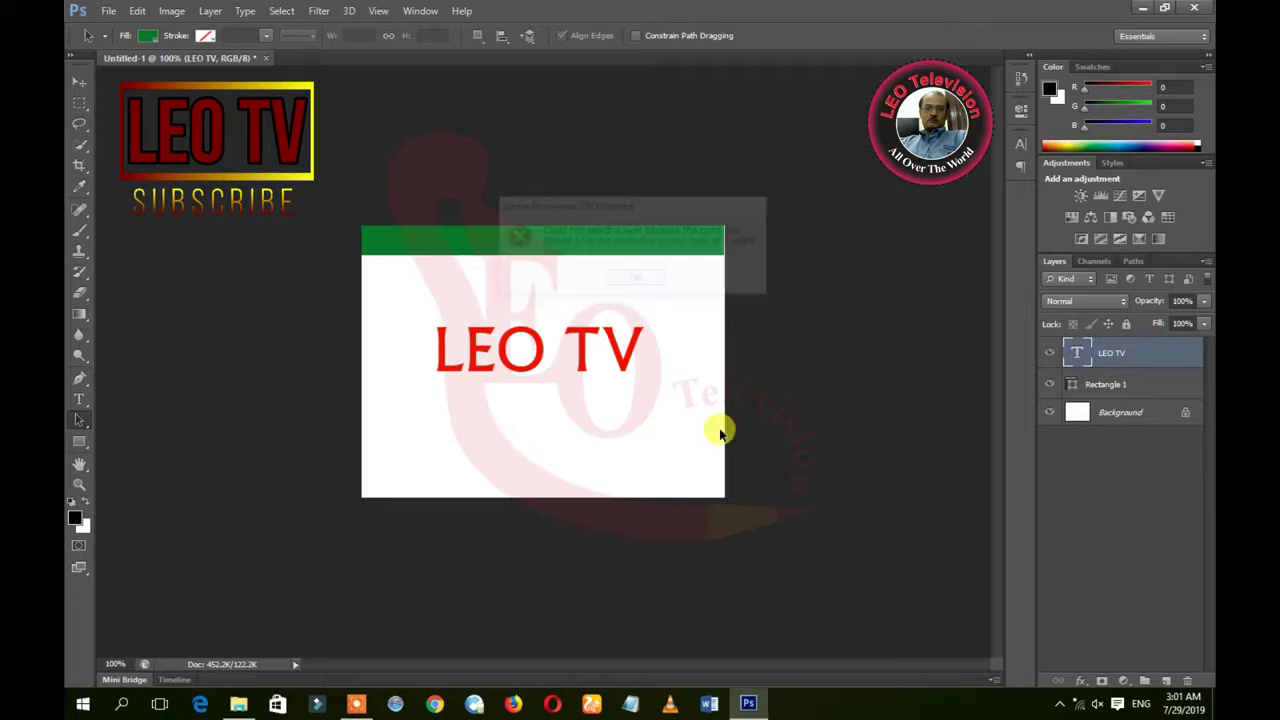
{"action": "left_click", "coordinate": [472, 368]}
{"action": "left_click", "coordinate": [620, 282]}
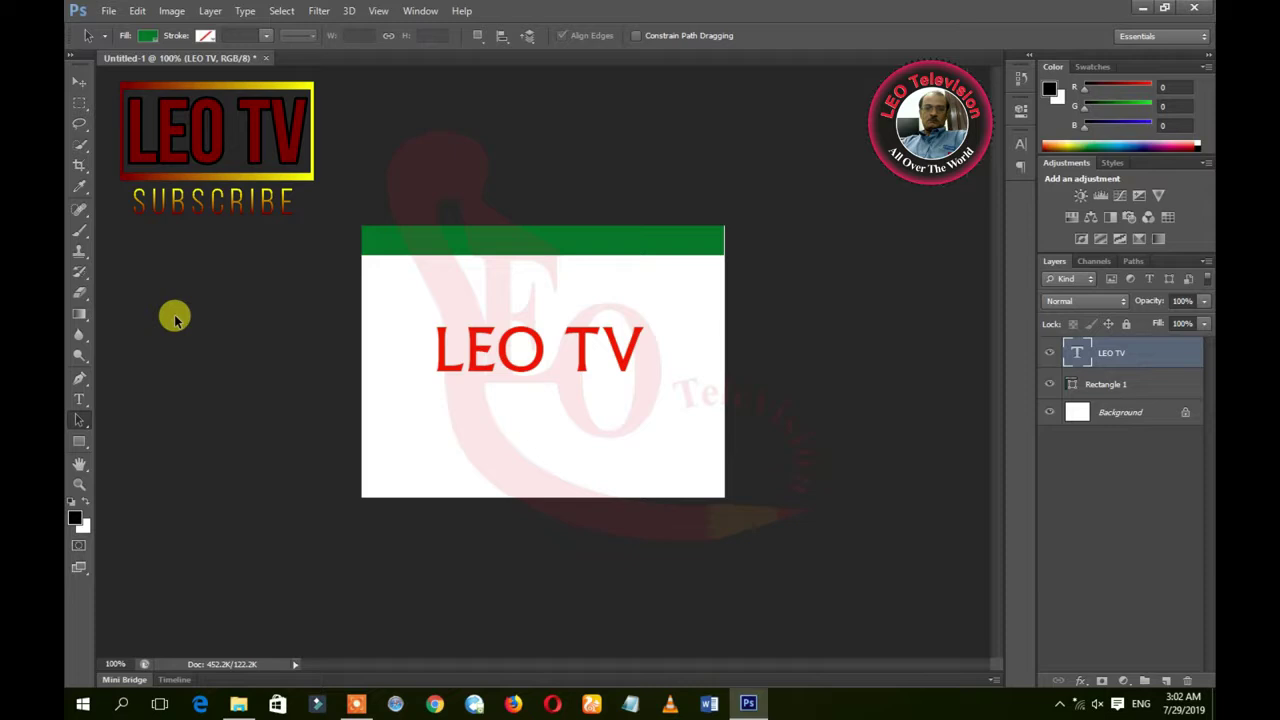
{"action": "left_click", "coordinate": [78, 401]}
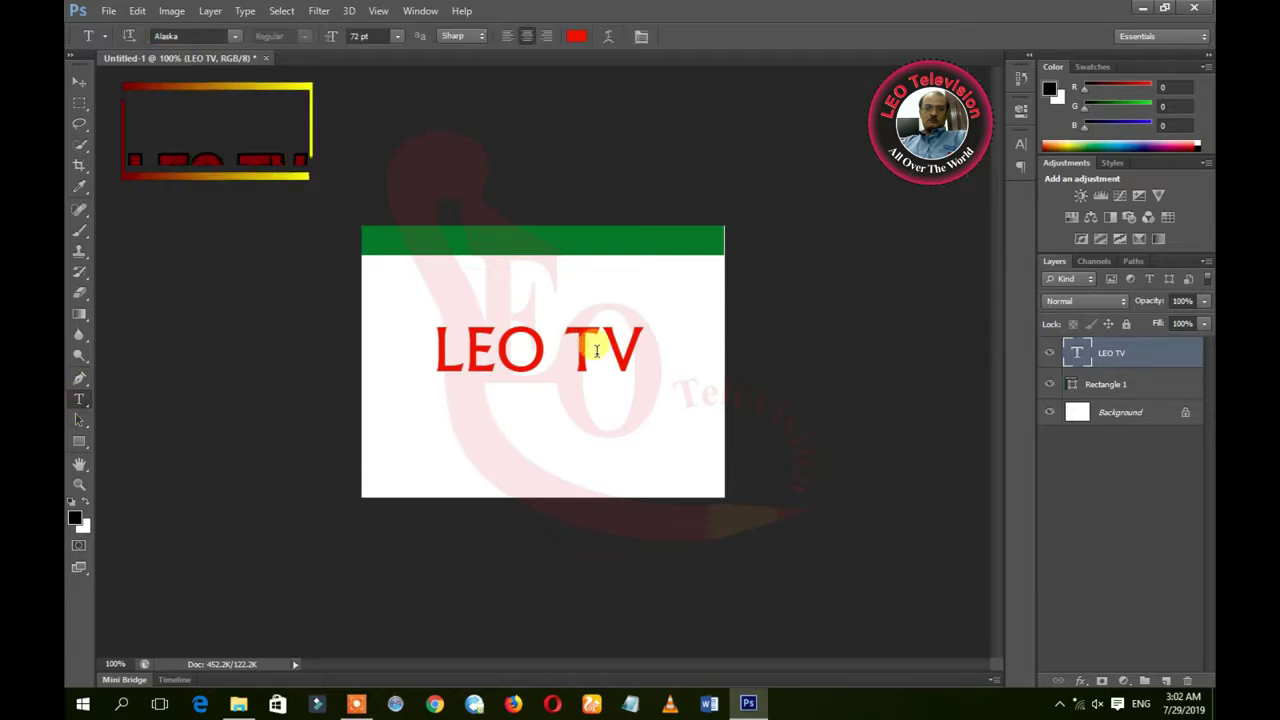
Step: Recolour the LEO TV text bright green (02ff3e) and highlight the letter T
{"action": "left_click", "coordinate": [576, 36]}
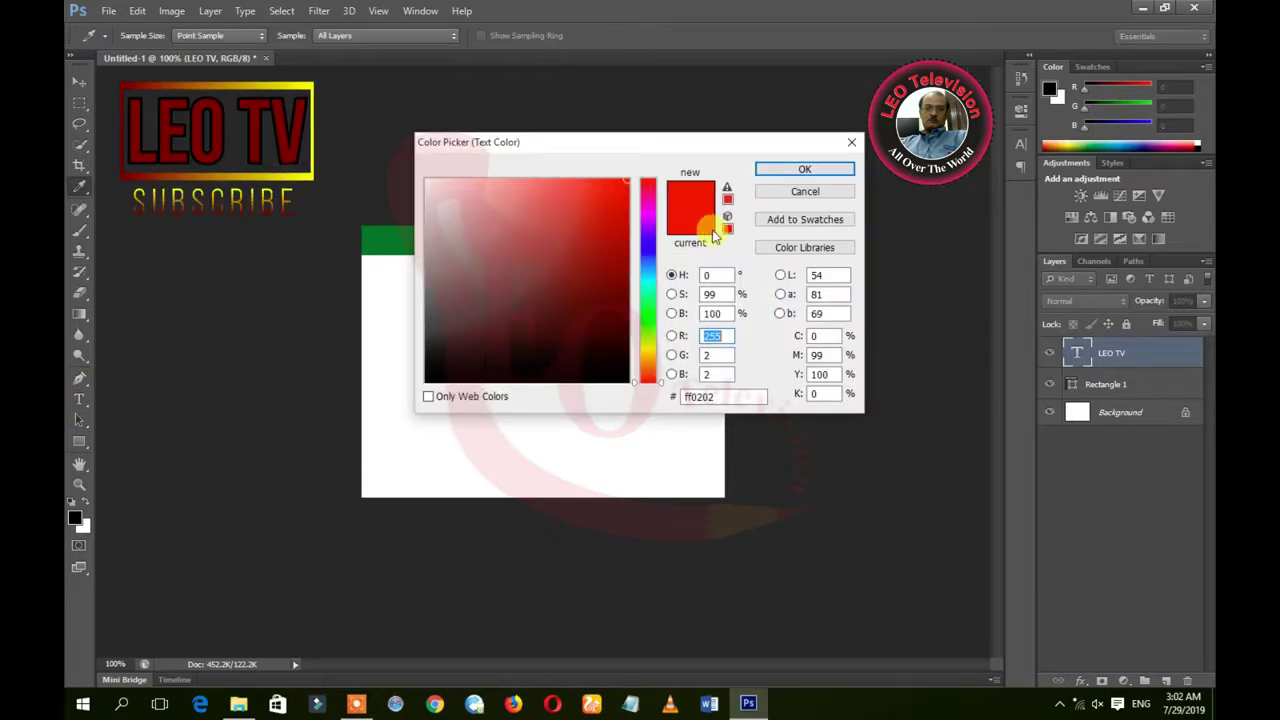
{"action": "left_click", "coordinate": [646, 306]}
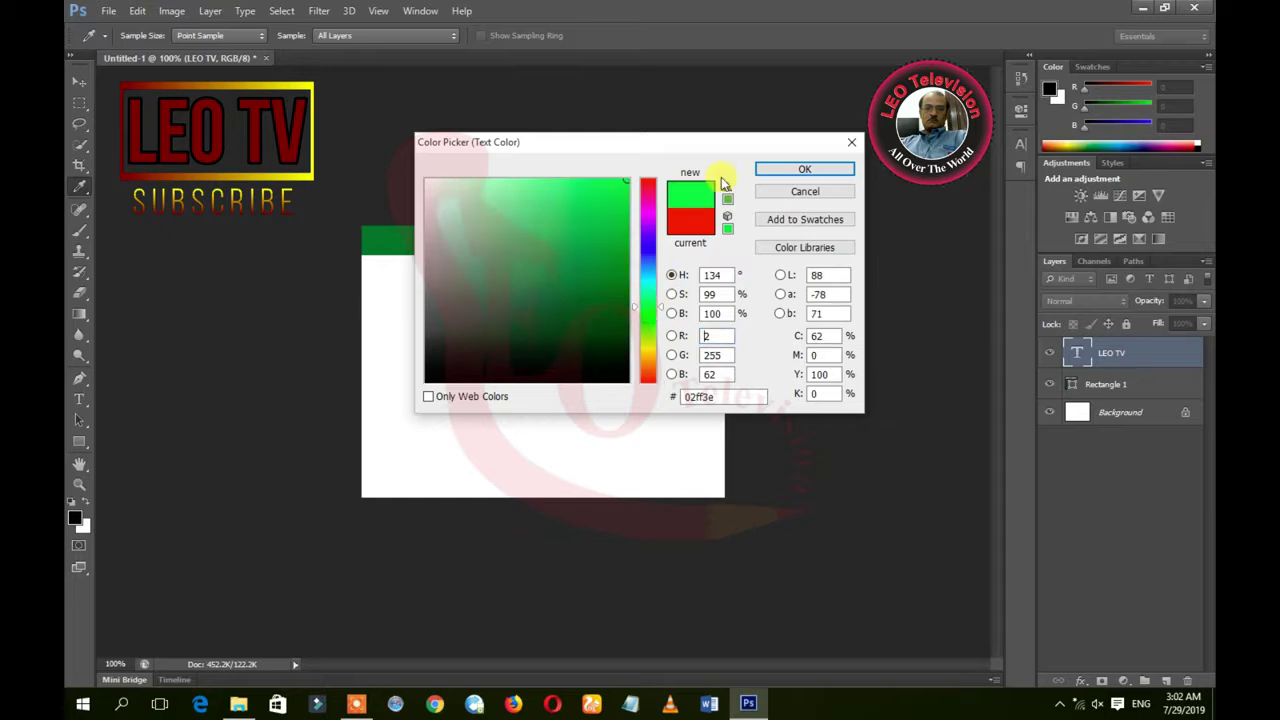
{"action": "left_click", "coordinate": [784, 172]}
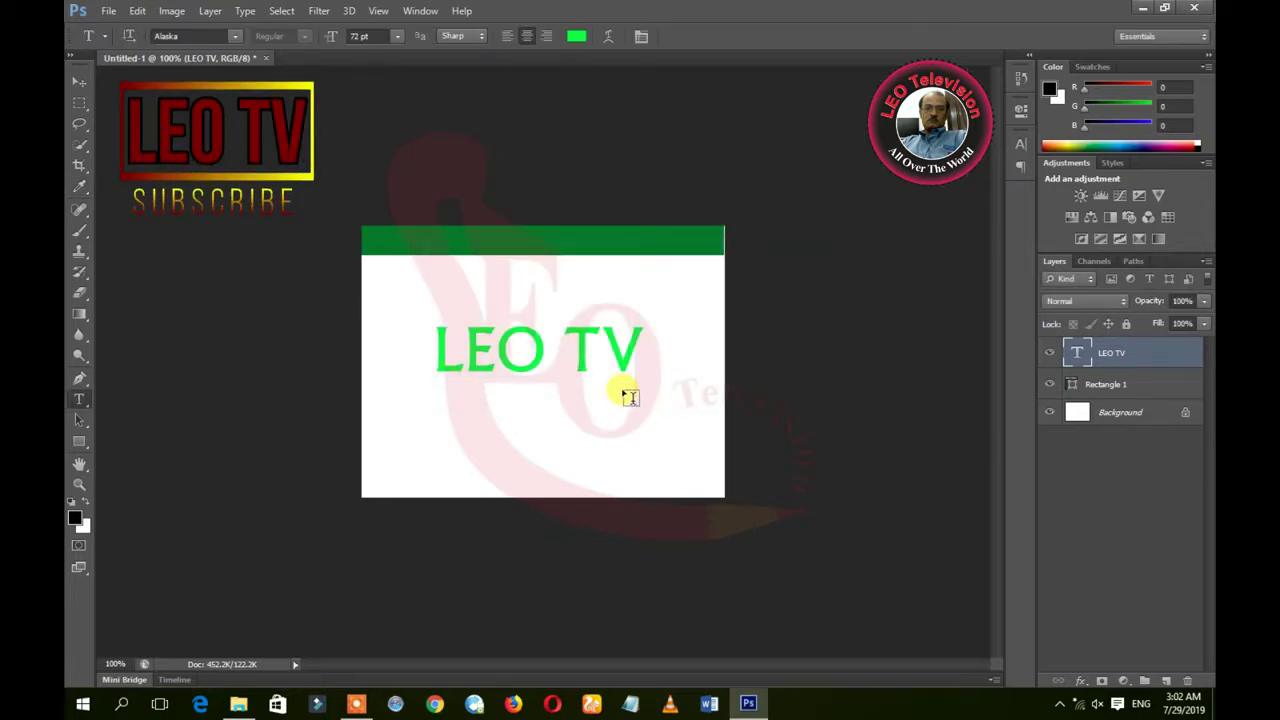
{"action": "left_click_drag", "start_coordinate": [564, 345], "coordinate": [592, 345]}
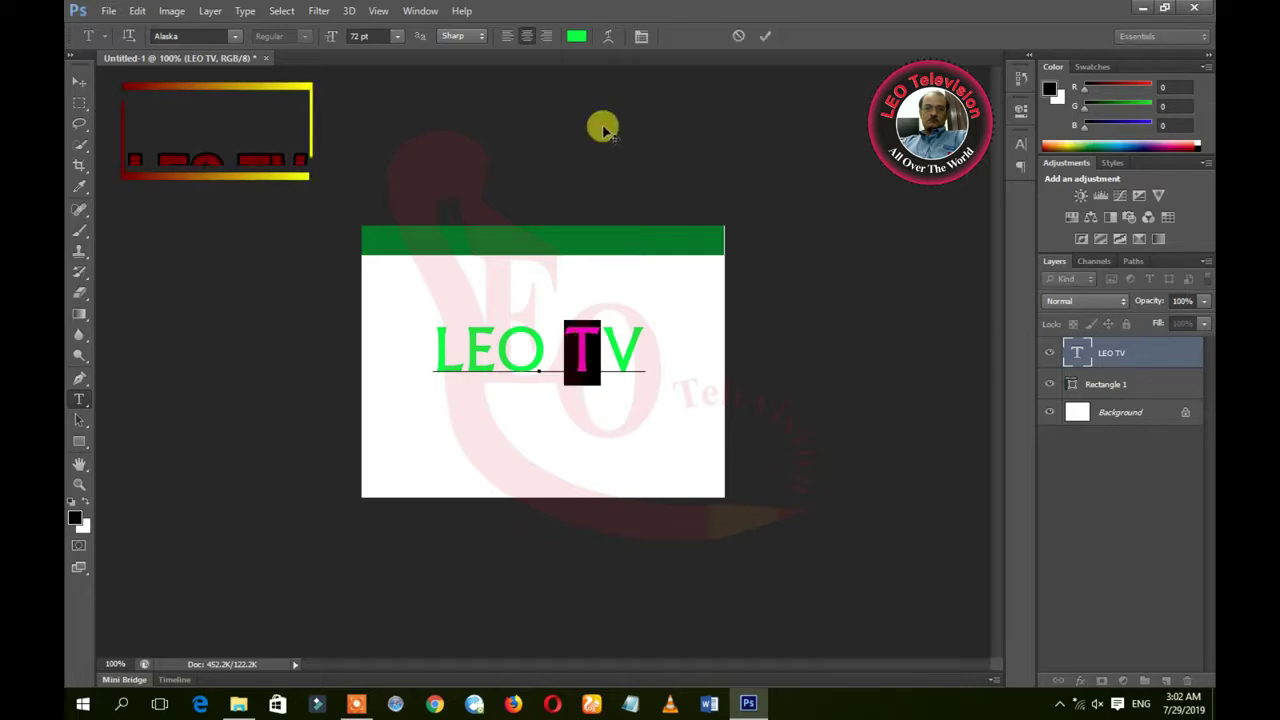
Step: Colour the letter T magenta (ff02a3) and click back into the text to preview it
{"action": "left_click", "coordinate": [577, 36]}
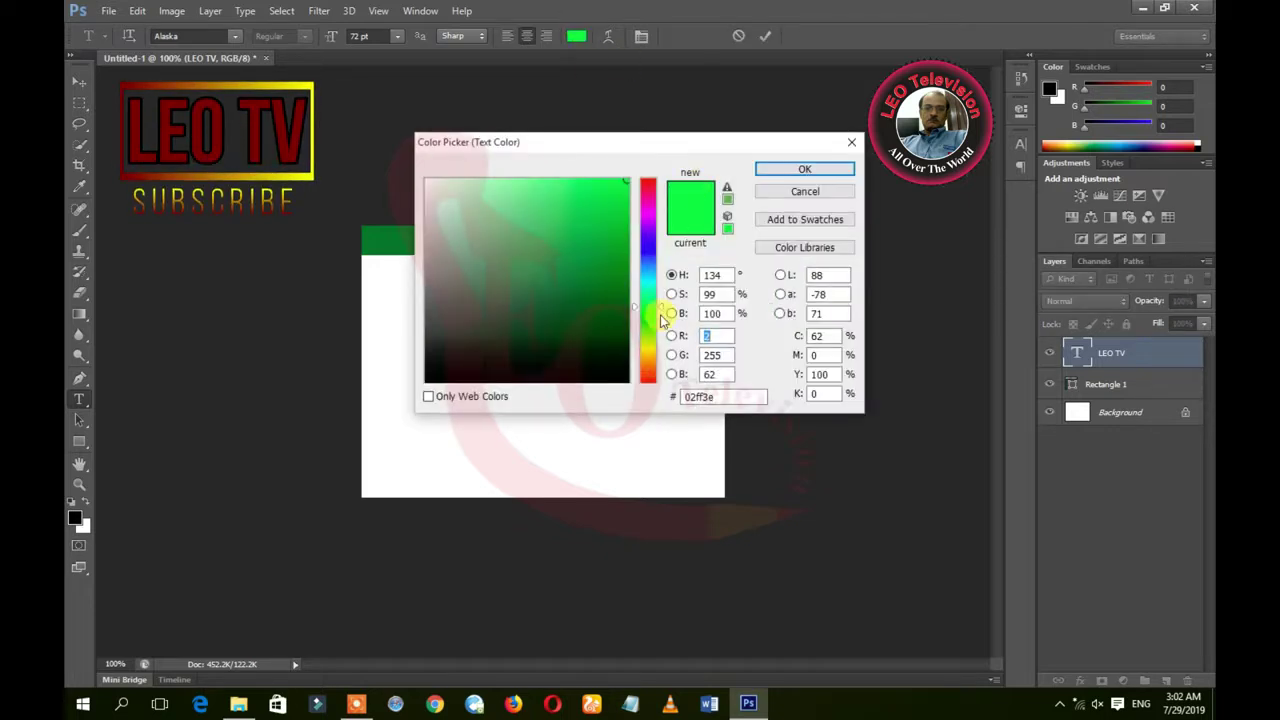
{"action": "left_click", "coordinate": [648, 201]}
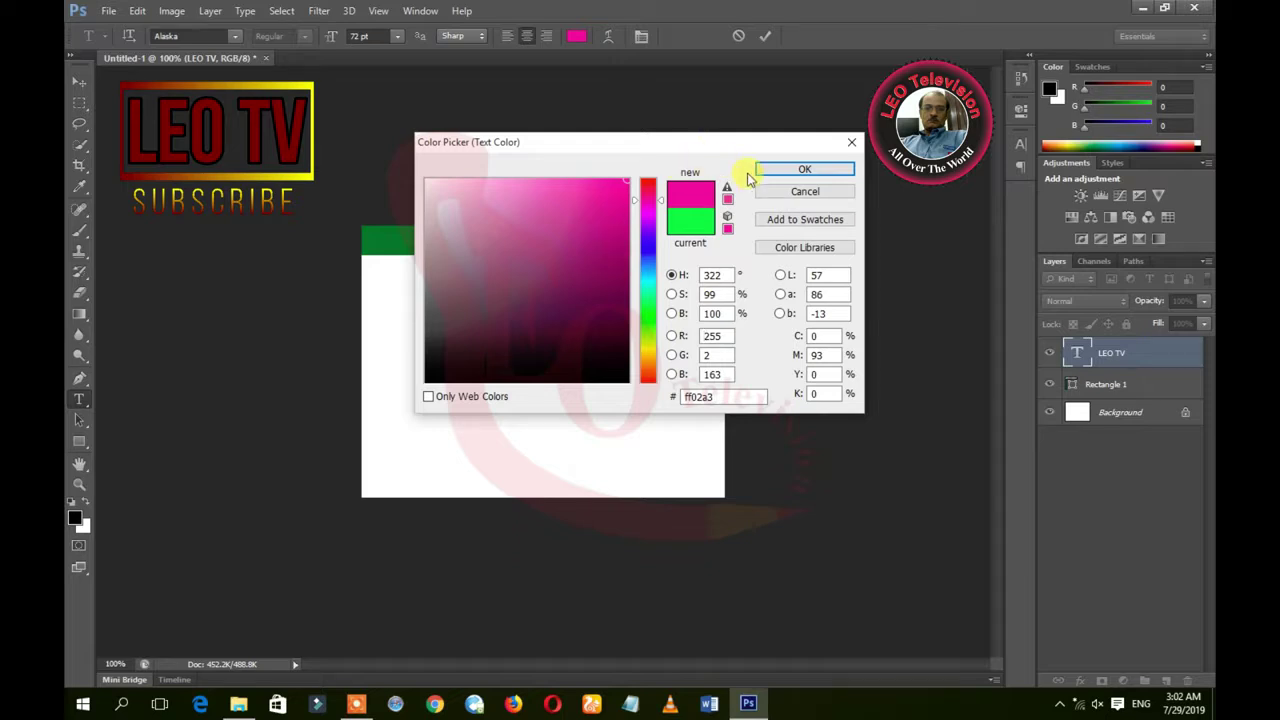
{"action": "left_click", "coordinate": [790, 169]}
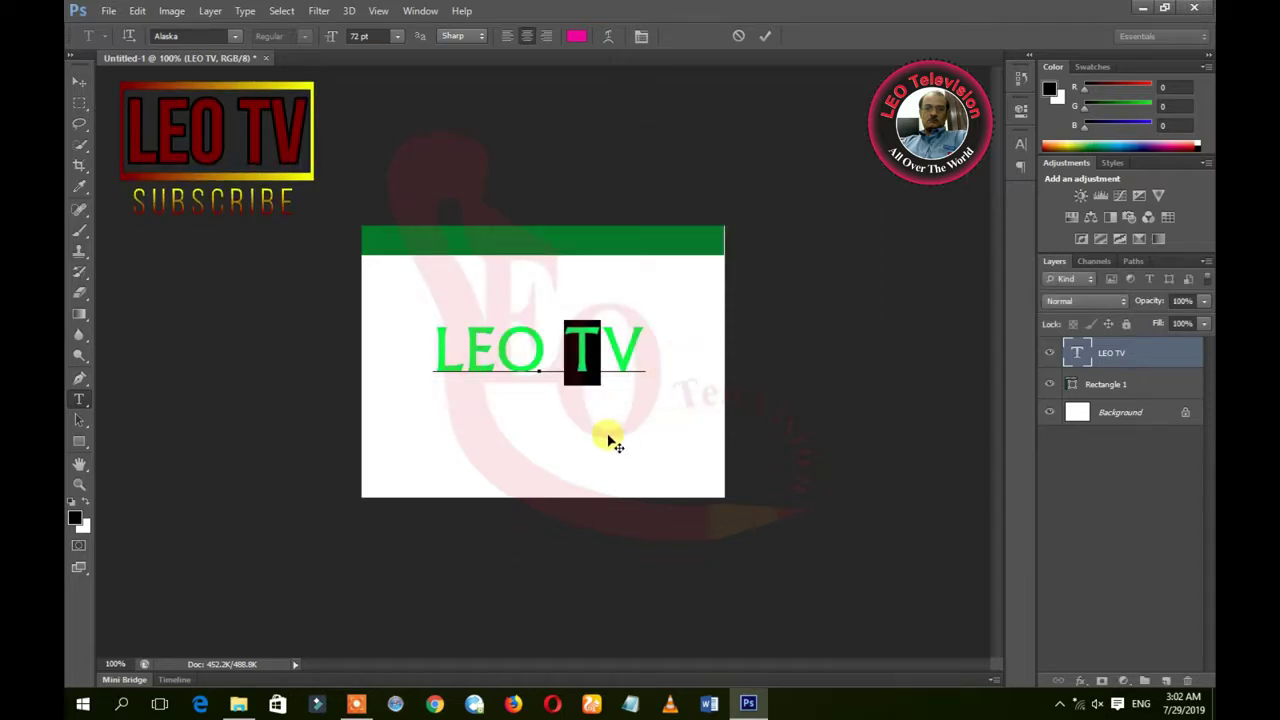
{"action": "left_click", "coordinate": [516, 362]}
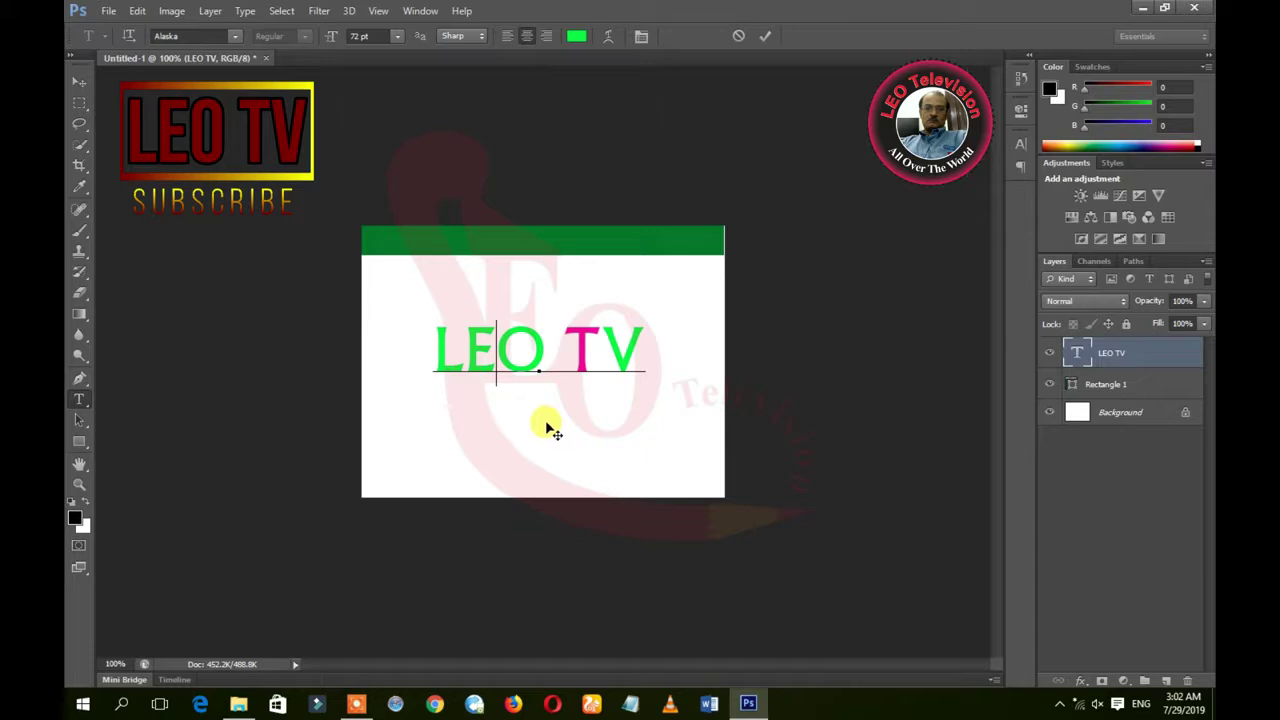
{"action": "left_click", "coordinate": [610, 350]}
{"action": "left_click", "coordinate": [578, 35]}
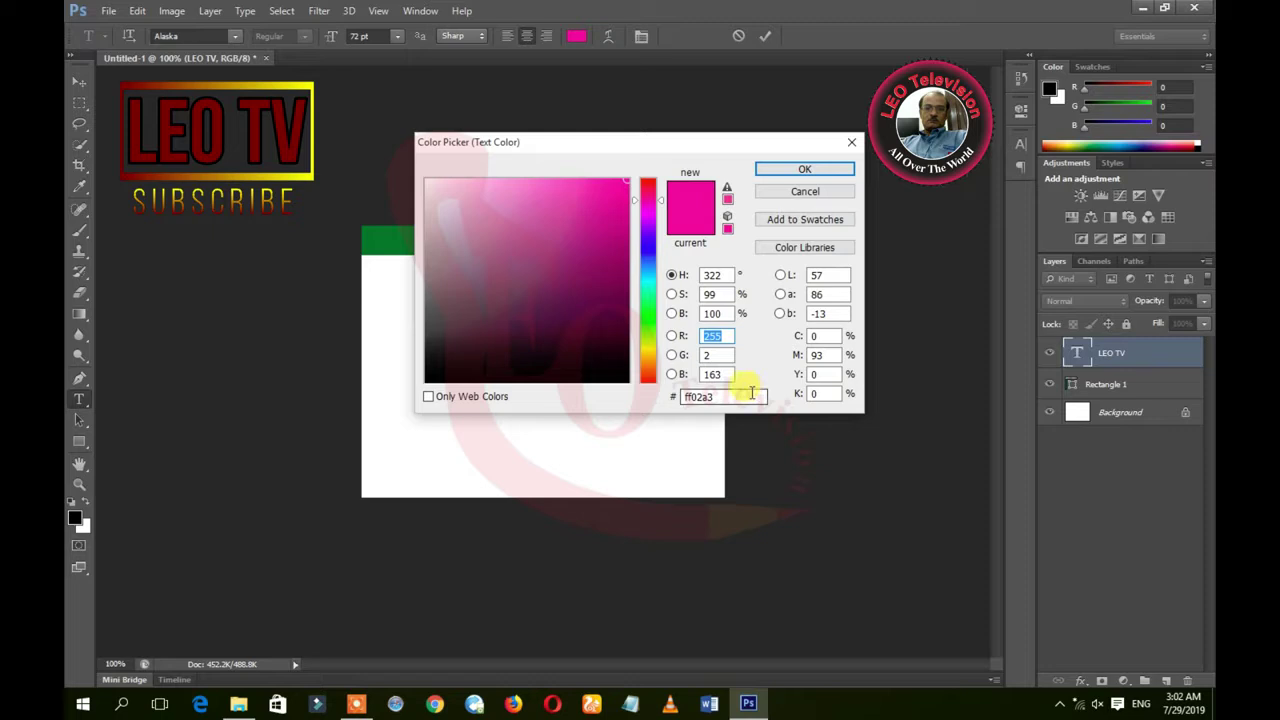
Step: Browse the Add to Swatches and Color Libraries options, then cancel the picker unchanged
{"action": "left_click", "coordinate": [789, 226]}
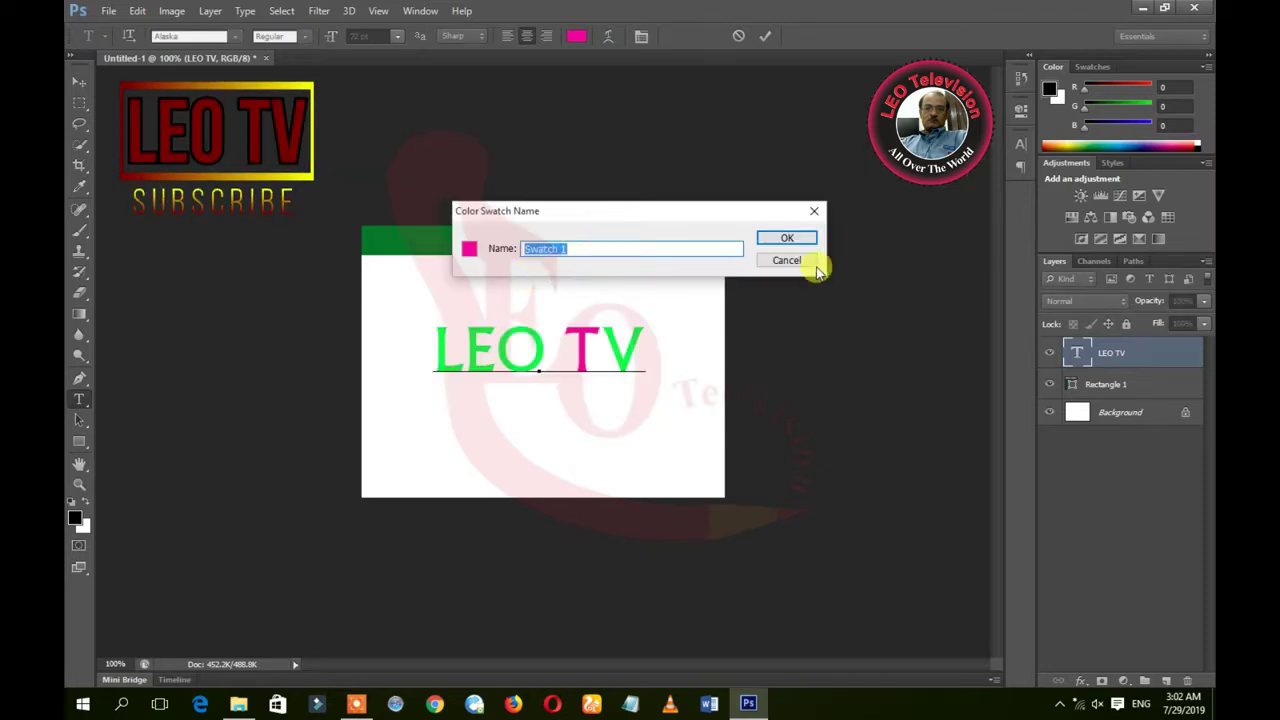
{"action": "left_click", "coordinate": [784, 261]}
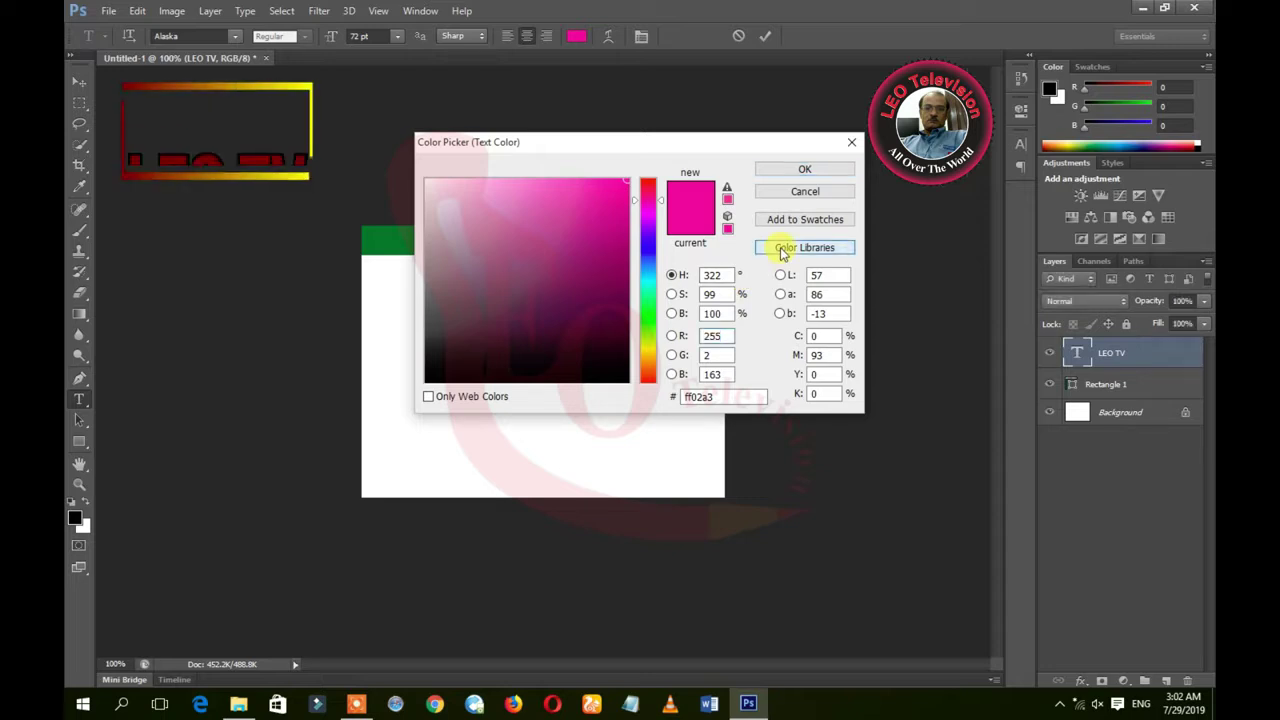
{"action": "left_click", "coordinate": [783, 250]}
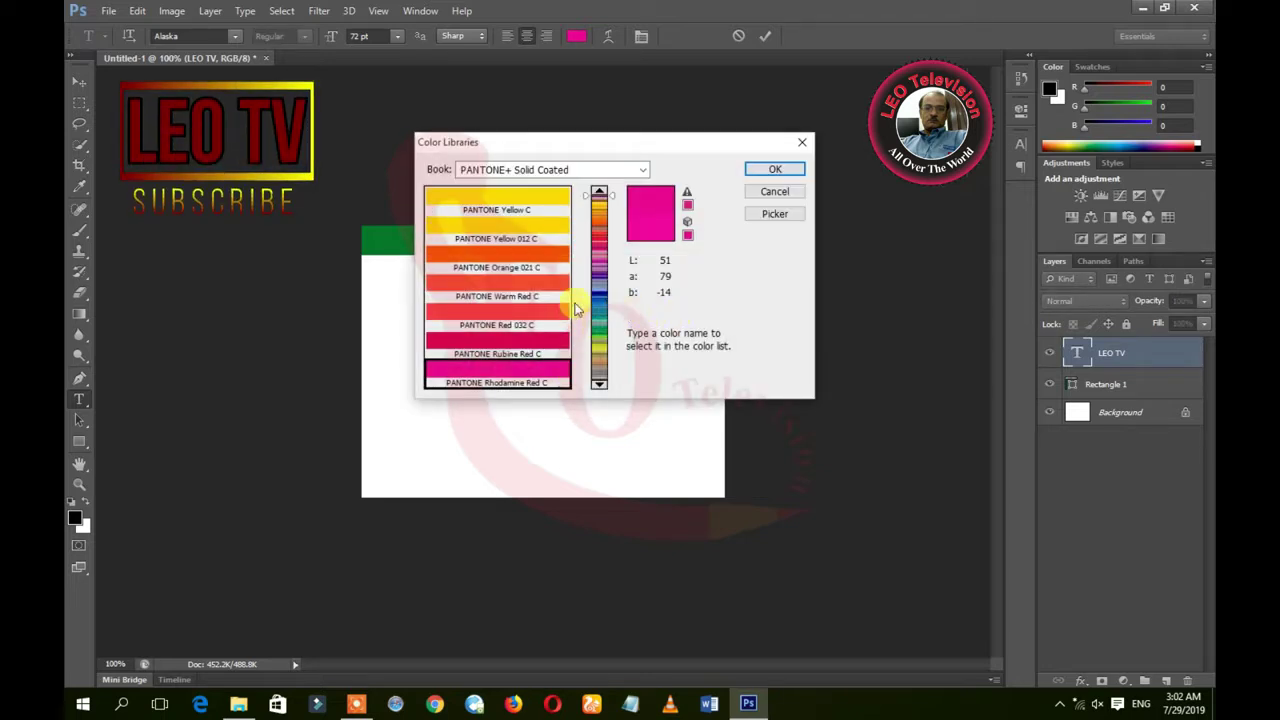
{"action": "left_click", "coordinate": [634, 169]}
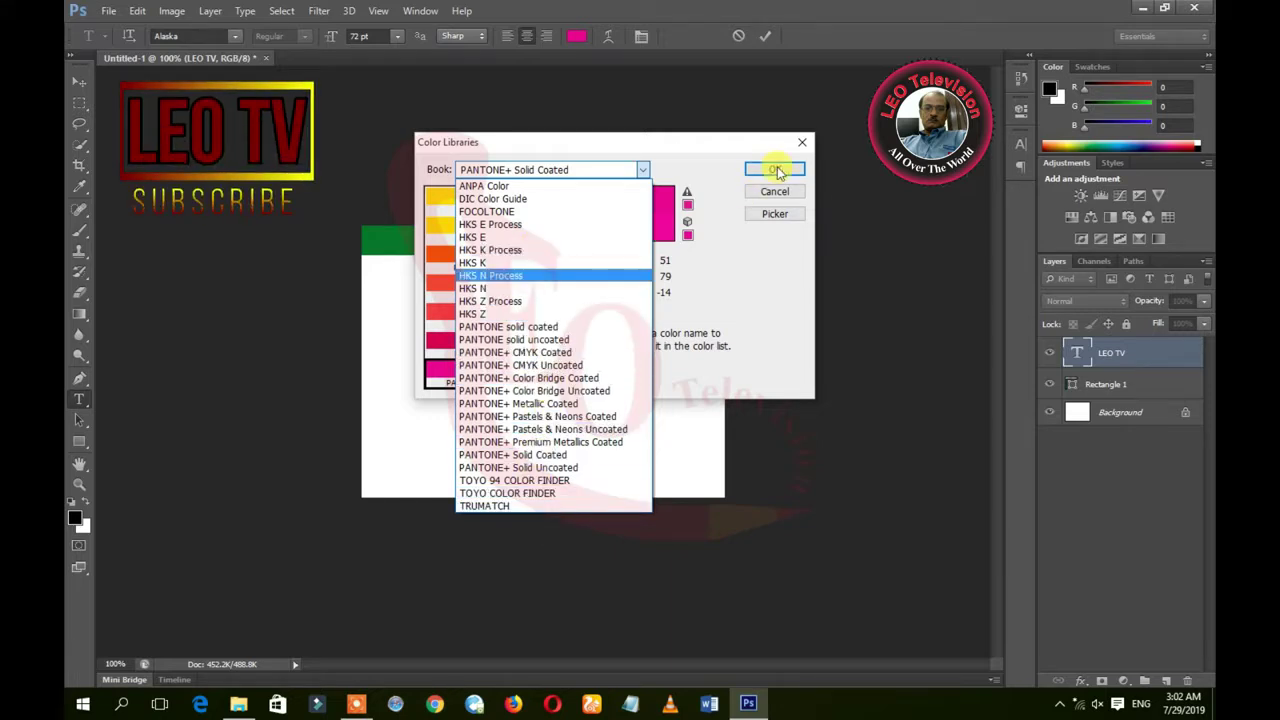
{"action": "left_click", "coordinate": [775, 215]}
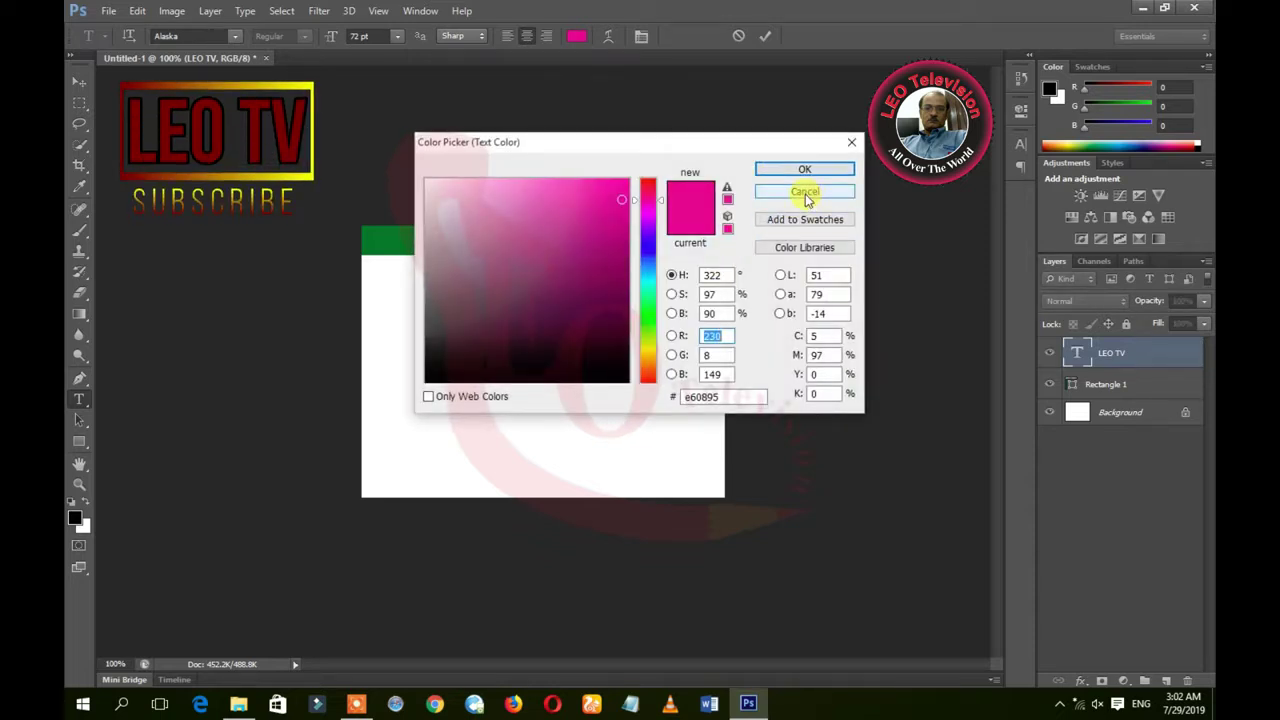
{"action": "left_click", "coordinate": [806, 194]}
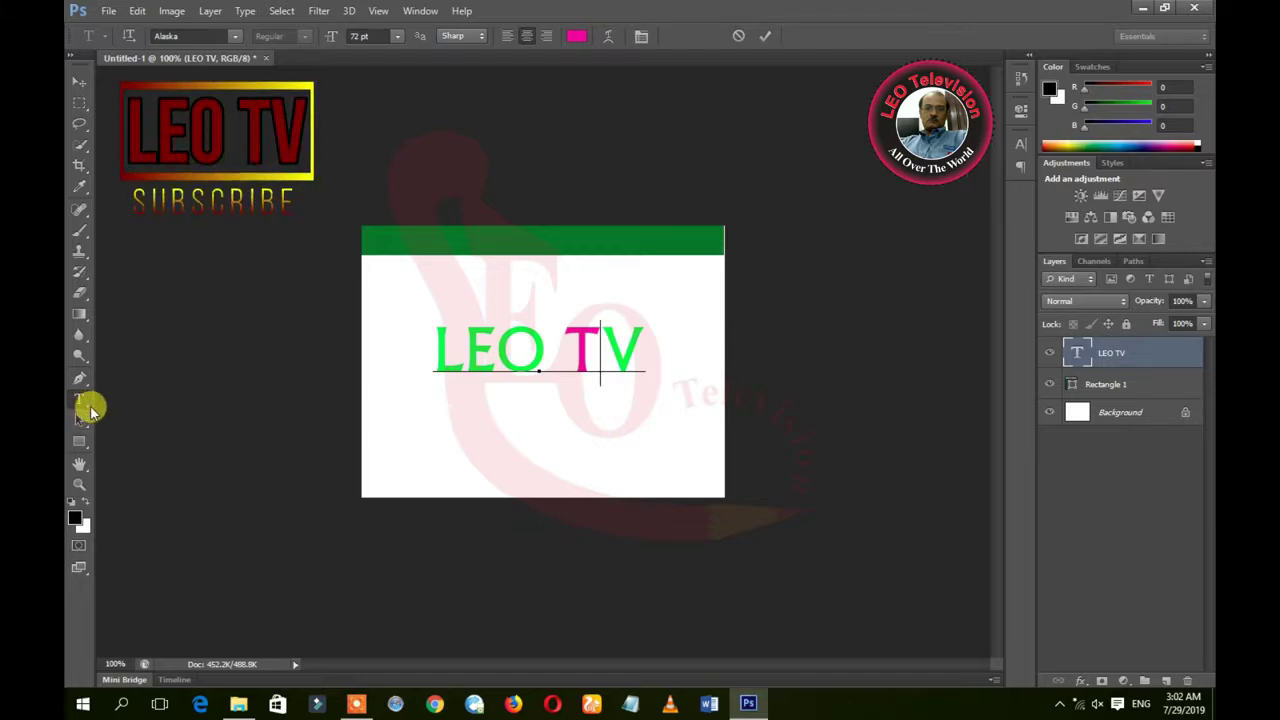
Step: Select all of the LEO TV text and bring up Warp Text
{"action": "right_click", "coordinate": [87, 409]}
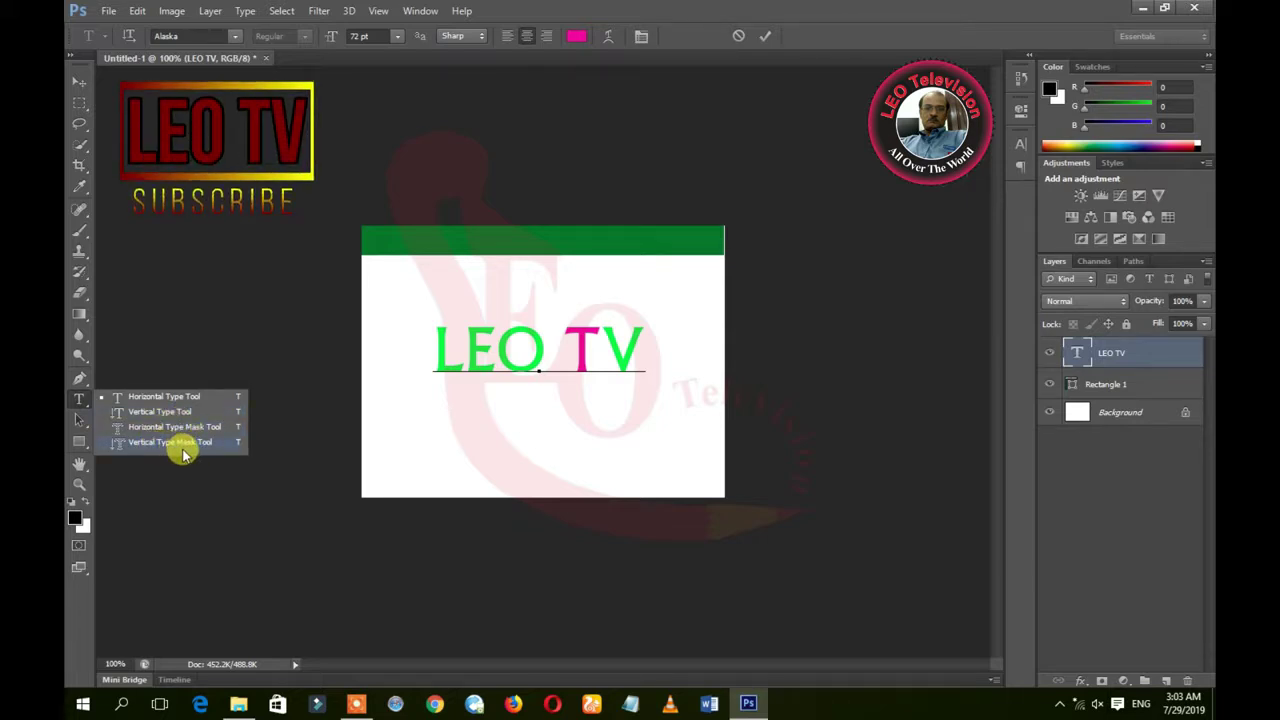
{"action": "left_click", "coordinate": [457, 374]}
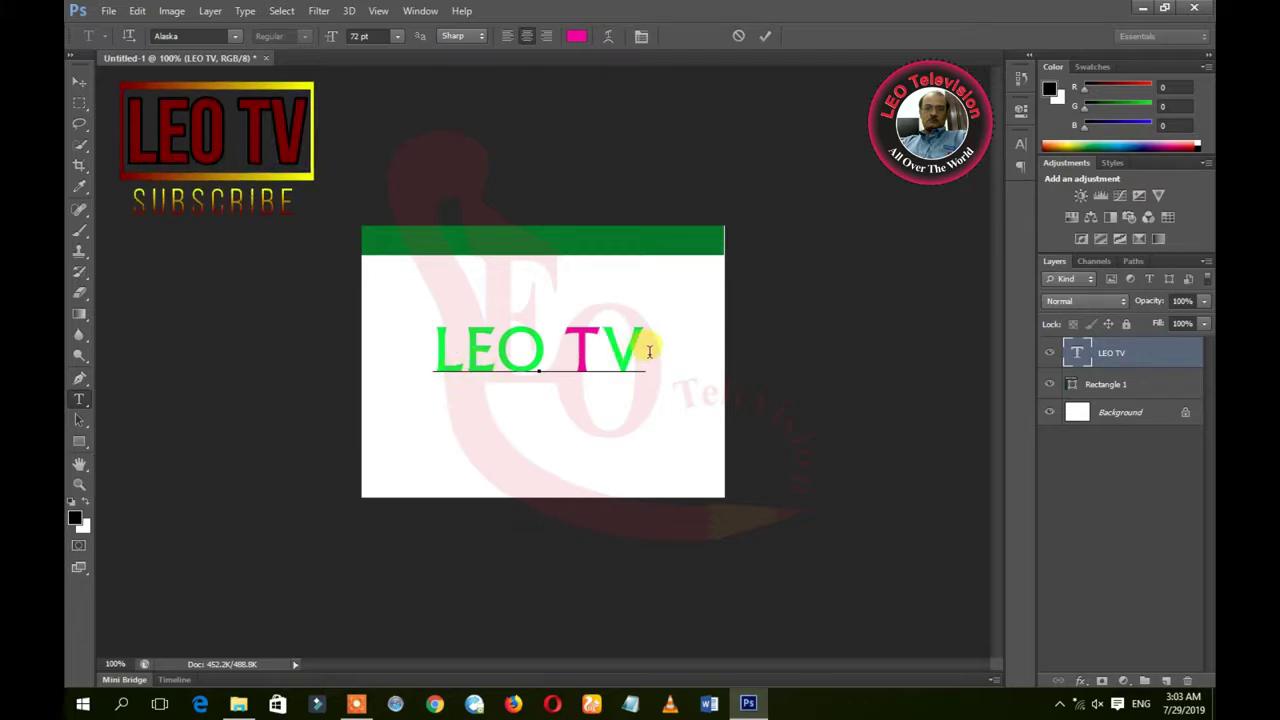
{"action": "left_click_drag", "start_coordinate": [649, 351], "coordinate": [435, 345]}
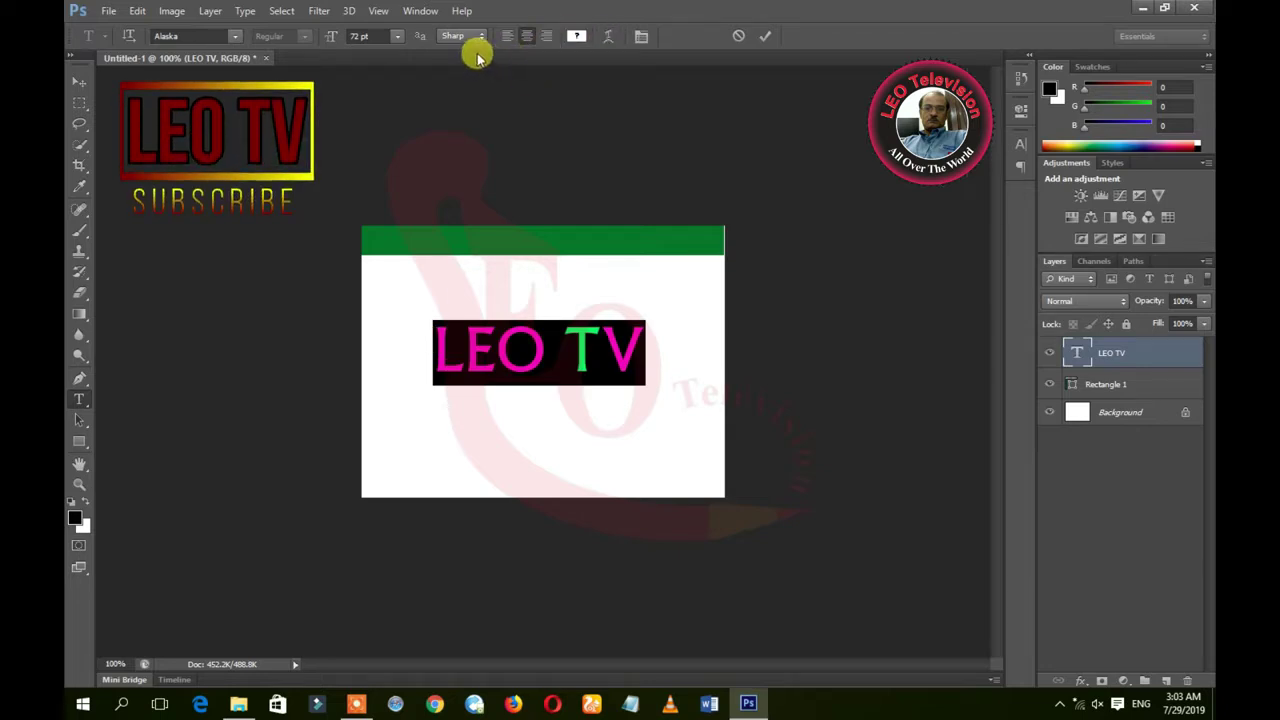
{"action": "left_click", "coordinate": [612, 42]}
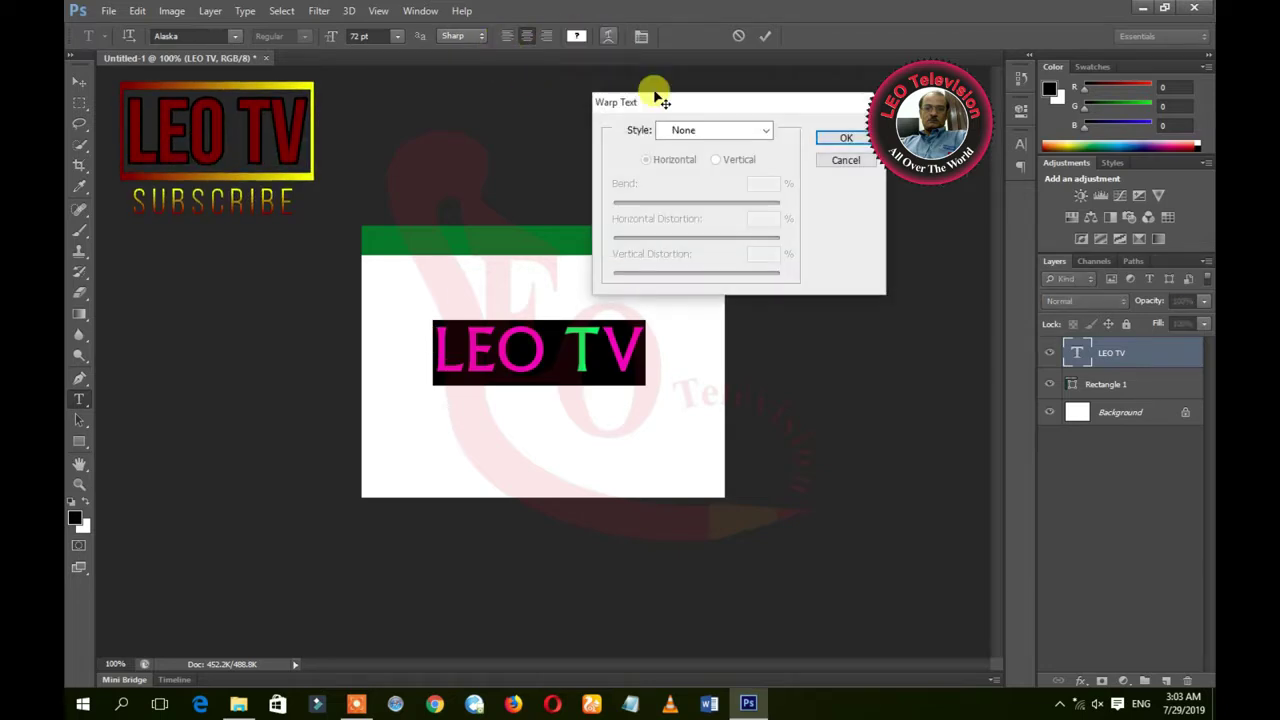
Step: Try the Squeeze warp, then switch the warp style to Arc
{"action": "left_click", "coordinate": [738, 131]}
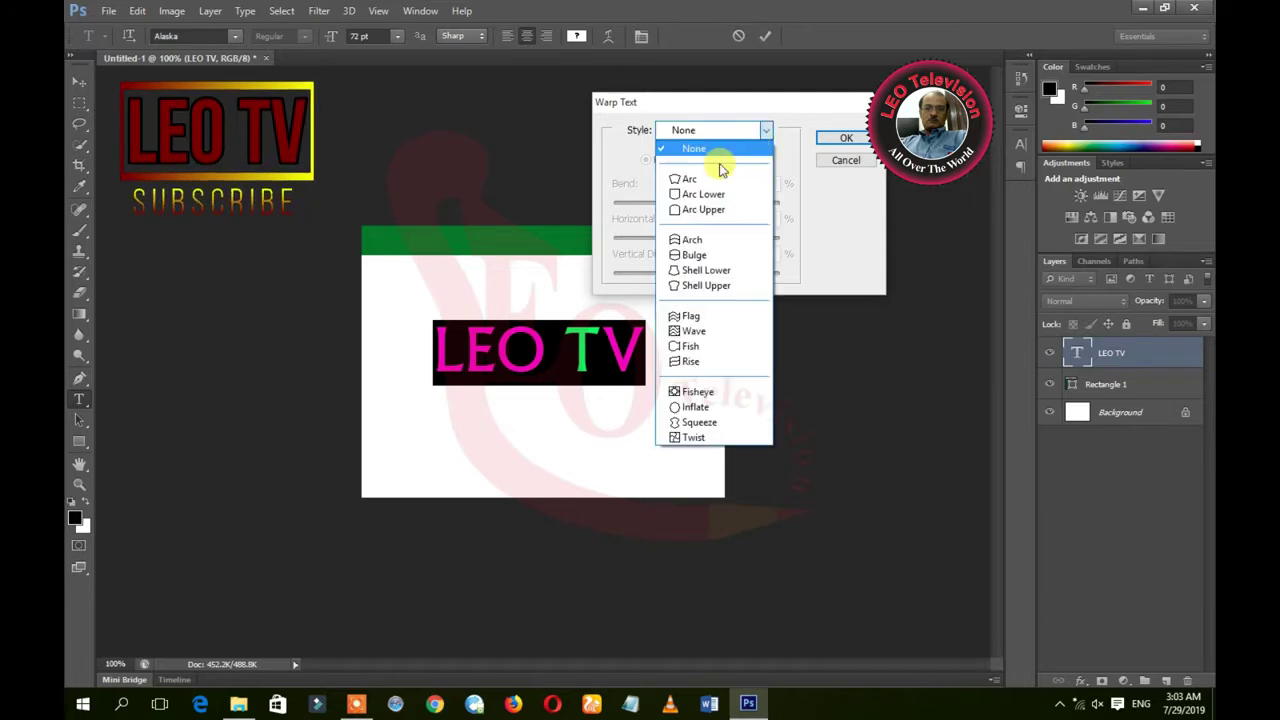
{"action": "left_click", "coordinate": [700, 422]}
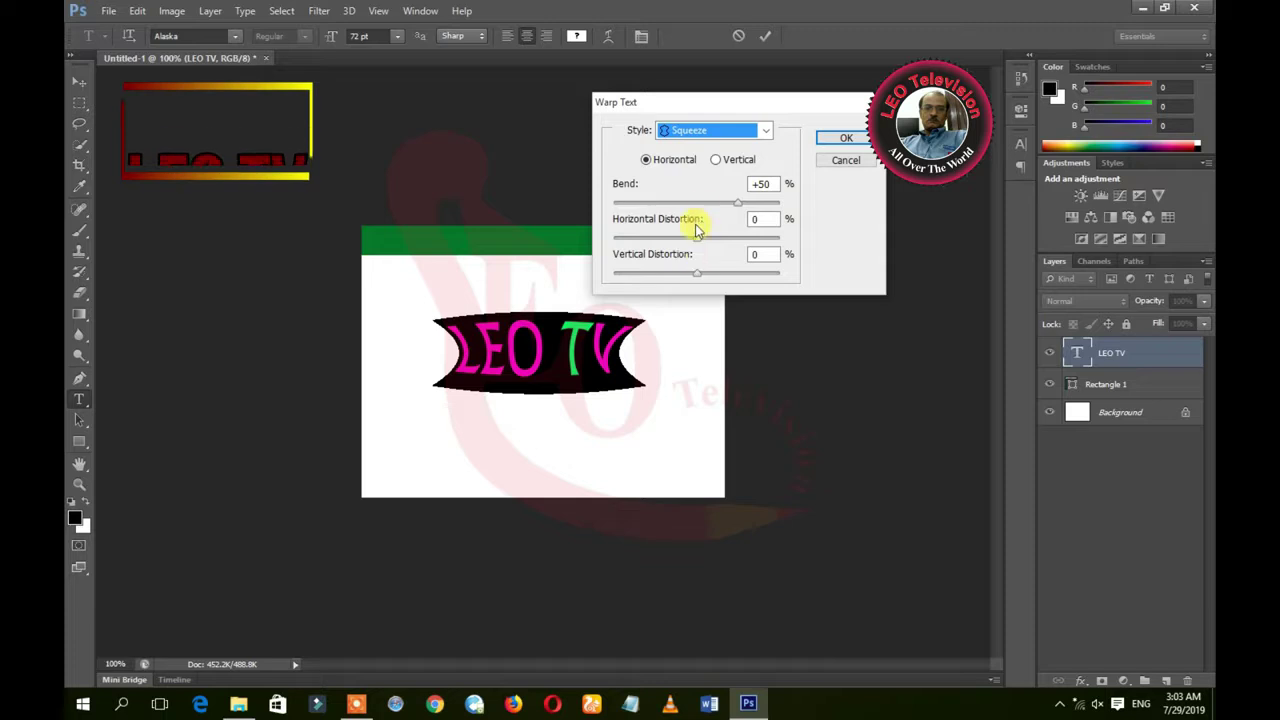
{"action": "left_click", "coordinate": [757, 131]}
{"action": "left_click", "coordinate": [725, 175]}
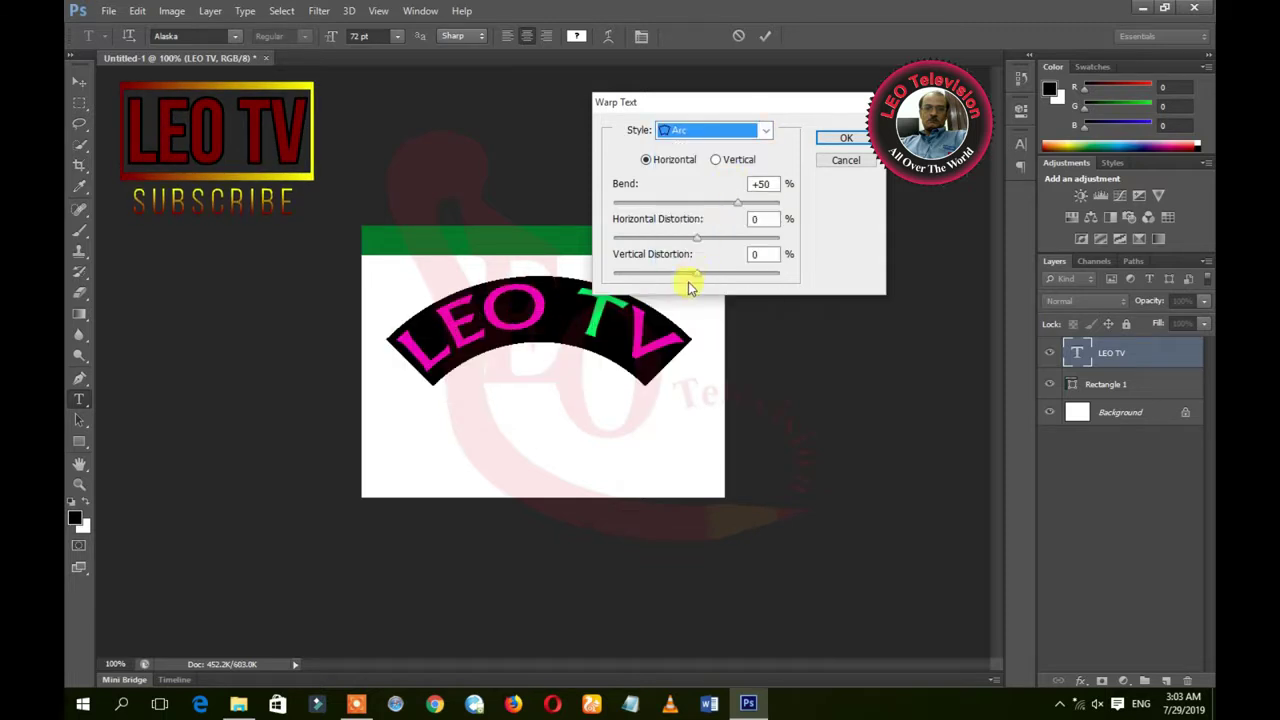
Step: Set the Arc warp to Bend +40, Horizontal Distortion -88, Vertical Distortion -5
{"action": "left_click", "coordinate": [740, 207]}
{"action": "mouse_move", "coordinate": [740, 207]}
{"action": "left_mouse_down"}
{"action": "mouse_move", "coordinate": [593, 215]}
{"action": "mouse_move", "coordinate": [771, 210]}
{"action": "mouse_move", "coordinate": [729, 214]}
{"action": "mouse_move", "coordinate": [720, 243]}
{"action": "mouse_move", "coordinate": [757, 254]}
{"action": "left_mouse_up"}
{"action": "left_click", "coordinate": [700, 240]}
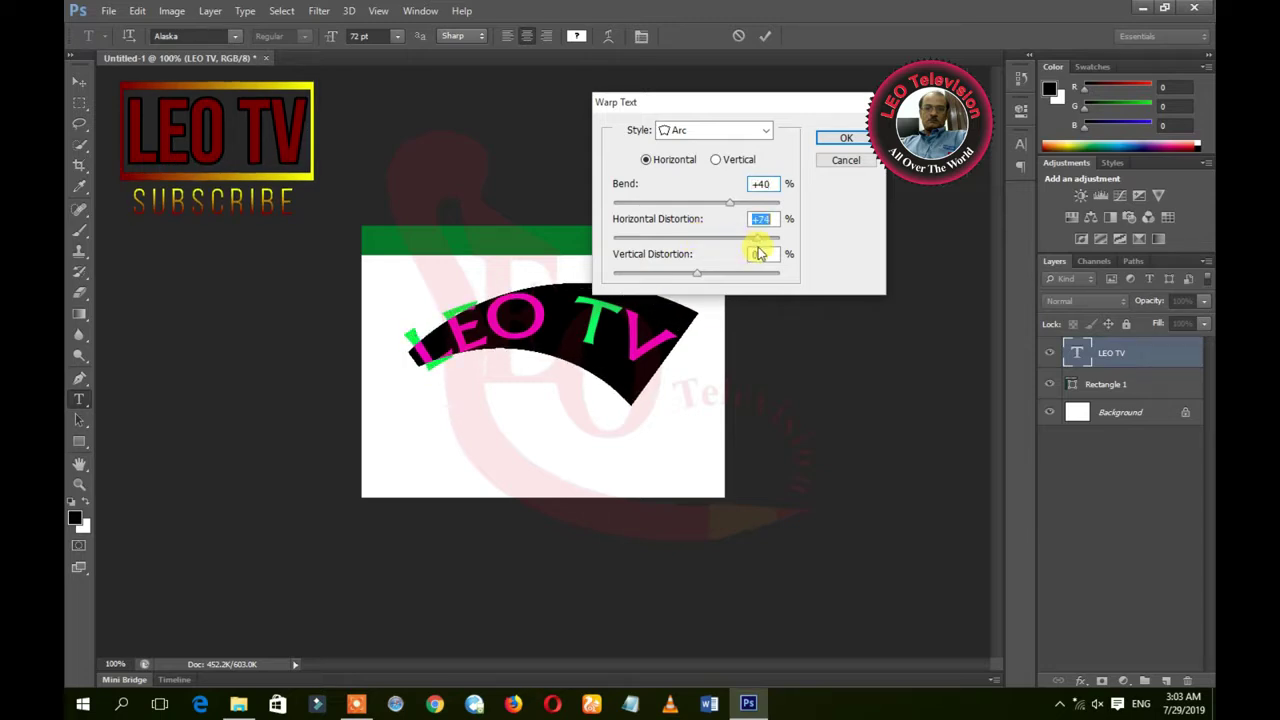
{"action": "left_click_drag", "start_coordinate": [758, 238], "coordinate": [623, 242]}
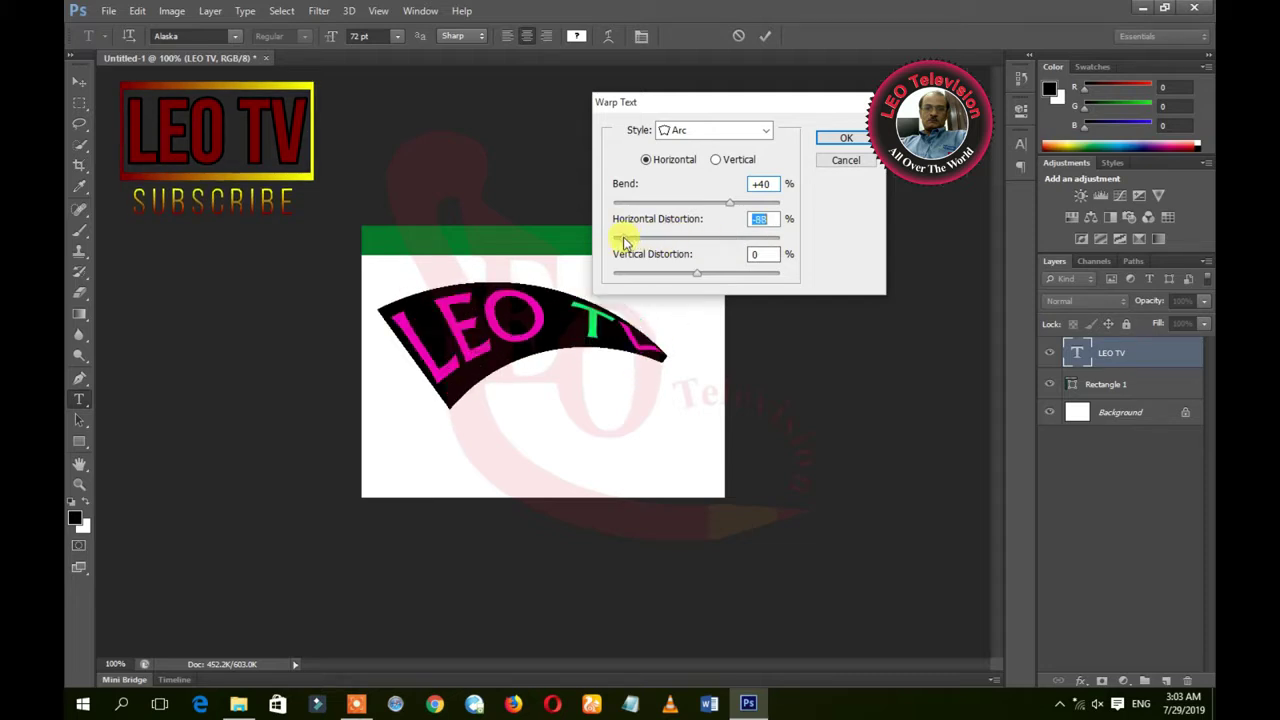
{"action": "mouse_move", "coordinate": [699, 277]}
{"action": "left_mouse_down"}
{"action": "mouse_move", "coordinate": [718, 289]}
{"action": "mouse_move", "coordinate": [694, 289]}
{"action": "left_mouse_up"}
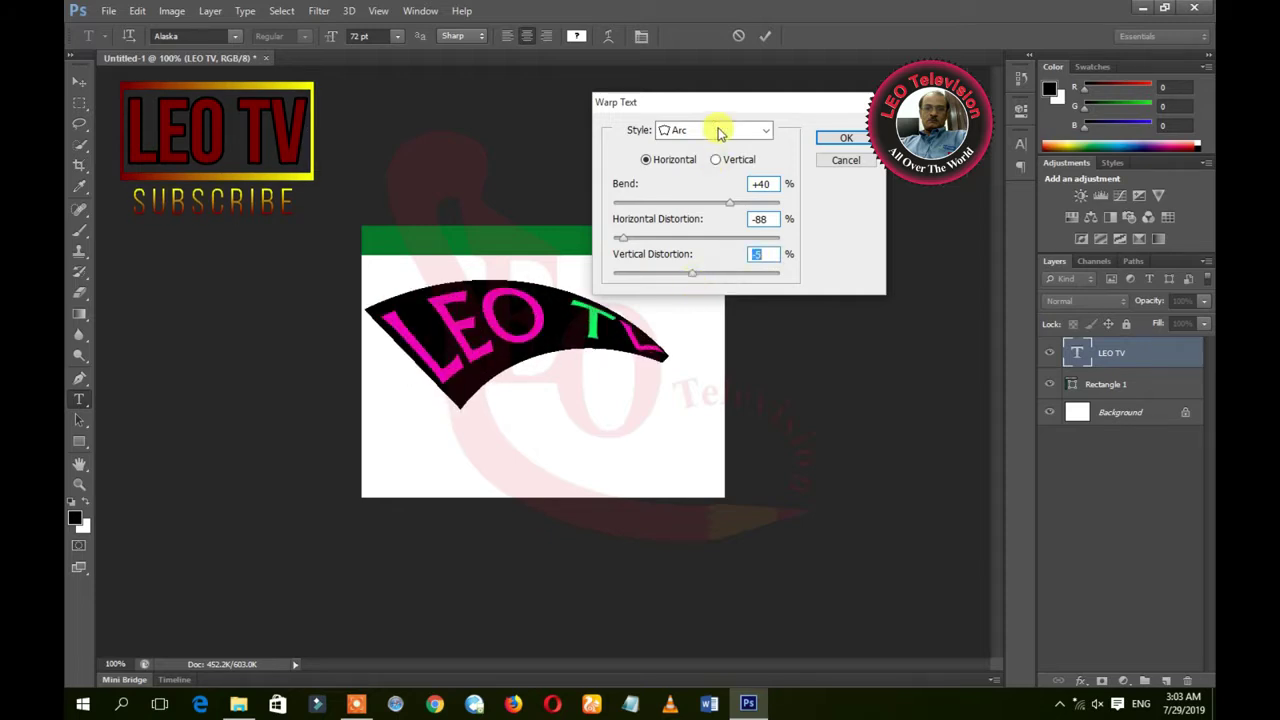
{"action": "left_click_drag", "start_coordinate": [743, 101], "coordinate": [849, 83]}
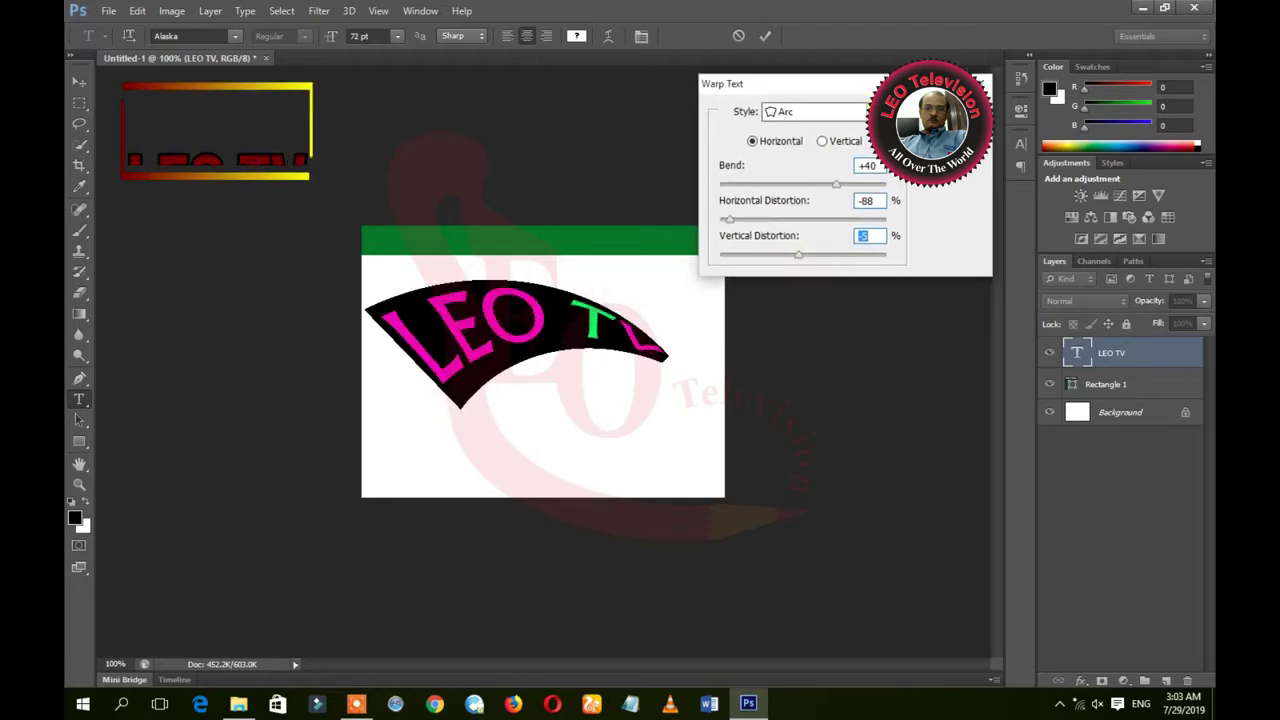
{"action": "left_click", "coordinate": [862, 111]}
Step: Tune the Arc Lower warp to vertical orientation with Bend -100, Horizontal +45, Vertical +46
{"action": "left_click", "coordinate": [847, 181]}
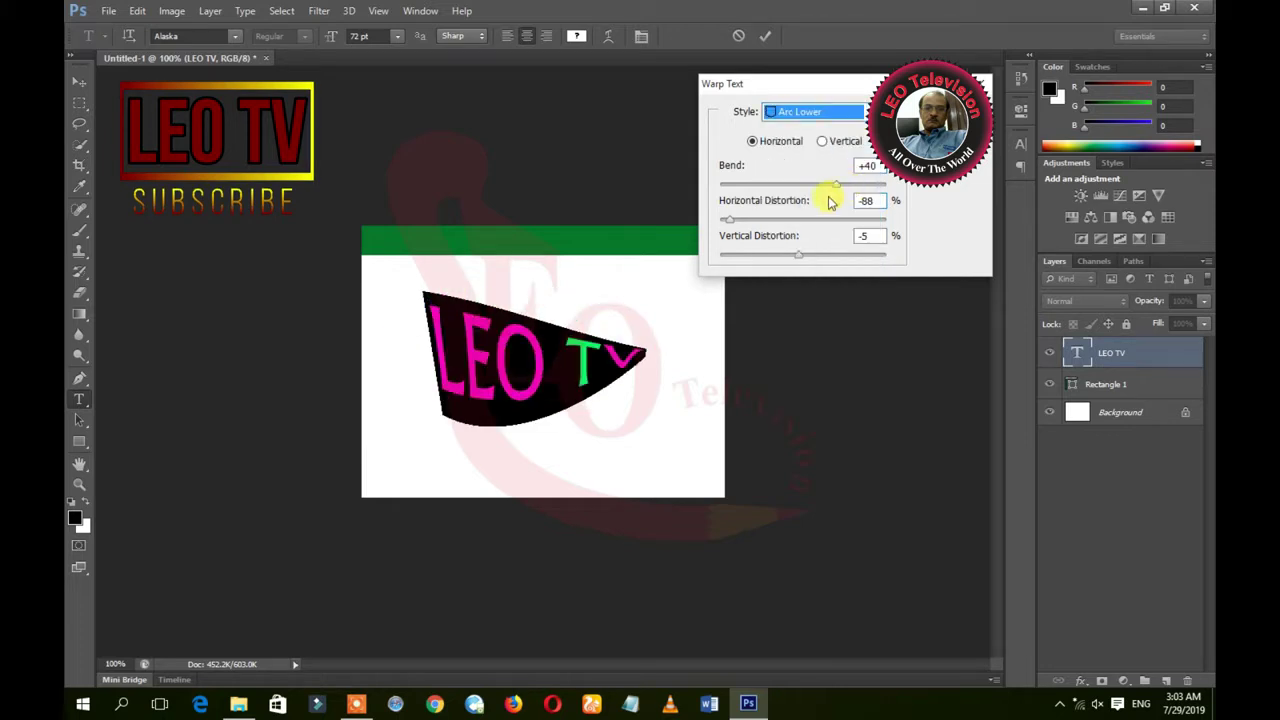
{"action": "left_click_drag", "start_coordinate": [836, 184], "coordinate": [867, 184]}
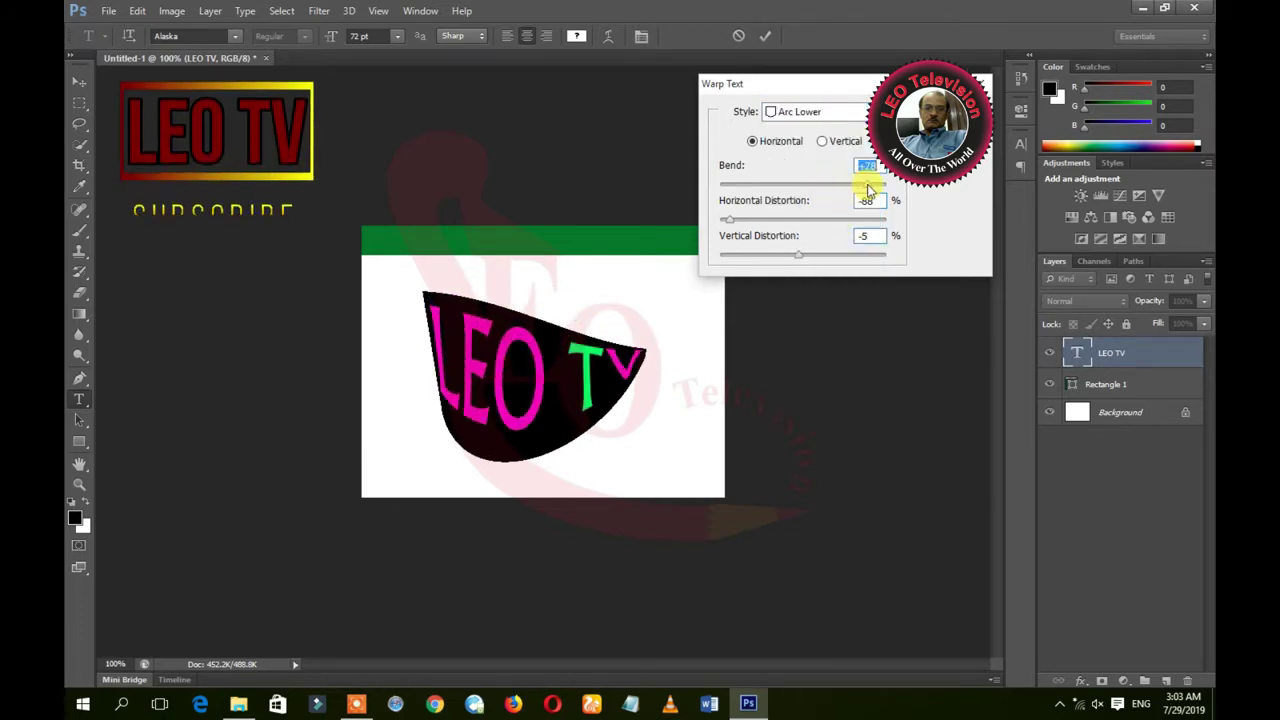
{"action": "left_click", "coordinate": [822, 142]}
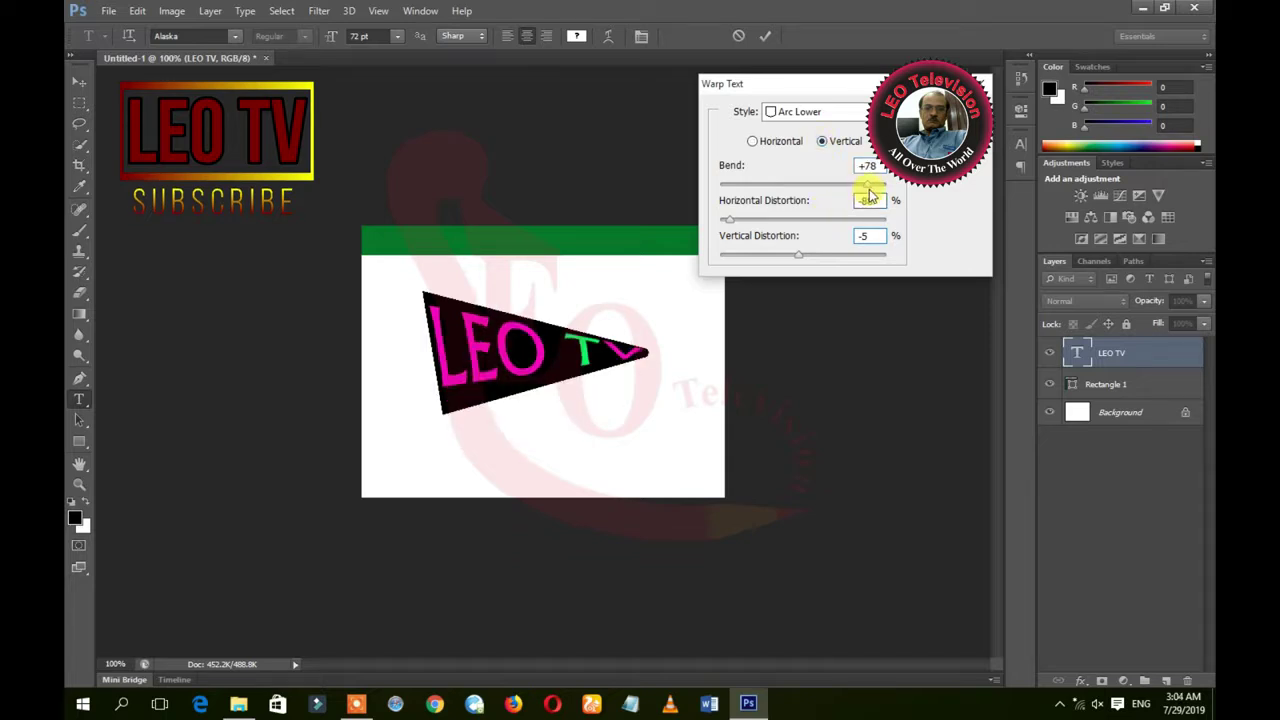
{"action": "mouse_move", "coordinate": [810, 188]}
{"action": "left_mouse_down"}
{"action": "mouse_move", "coordinate": [740, 188]}
{"action": "mouse_move", "coordinate": [832, 219]}
{"action": "mouse_move", "coordinate": [823, 257]}
{"action": "mouse_move", "coordinate": [842, 265]}
{"action": "left_mouse_up"}
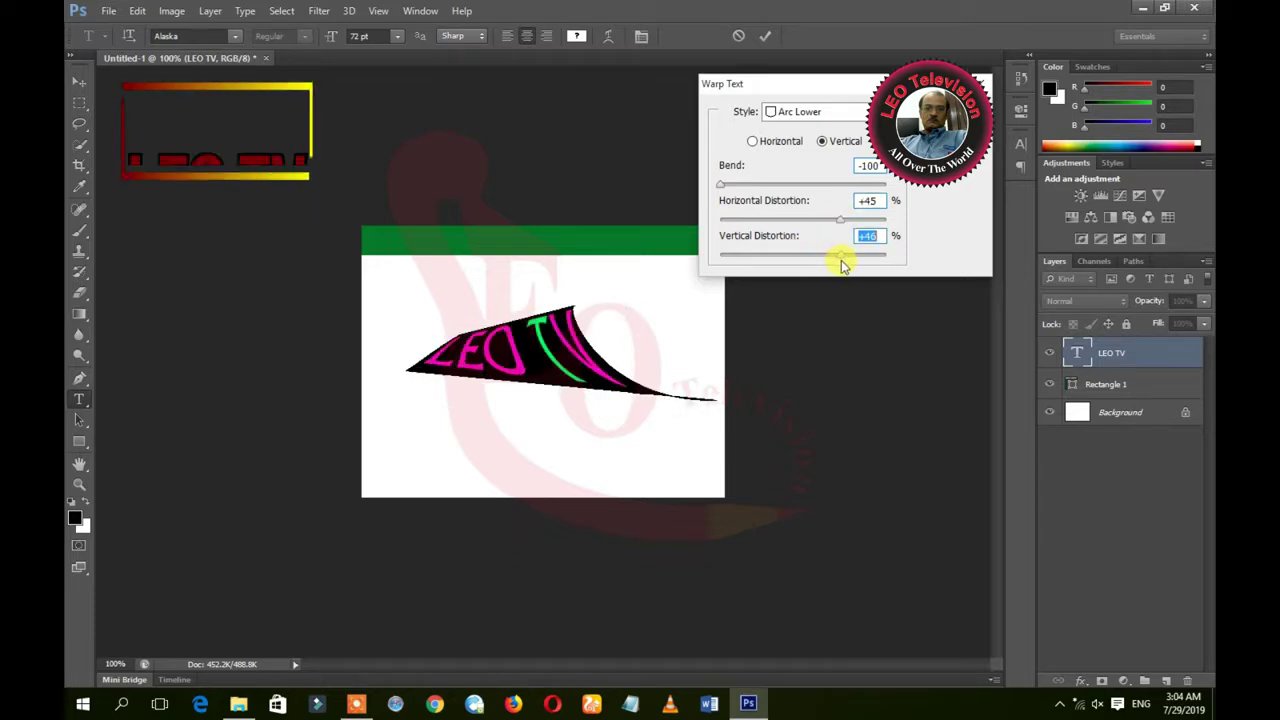
{"action": "left_click", "coordinate": [775, 146]}
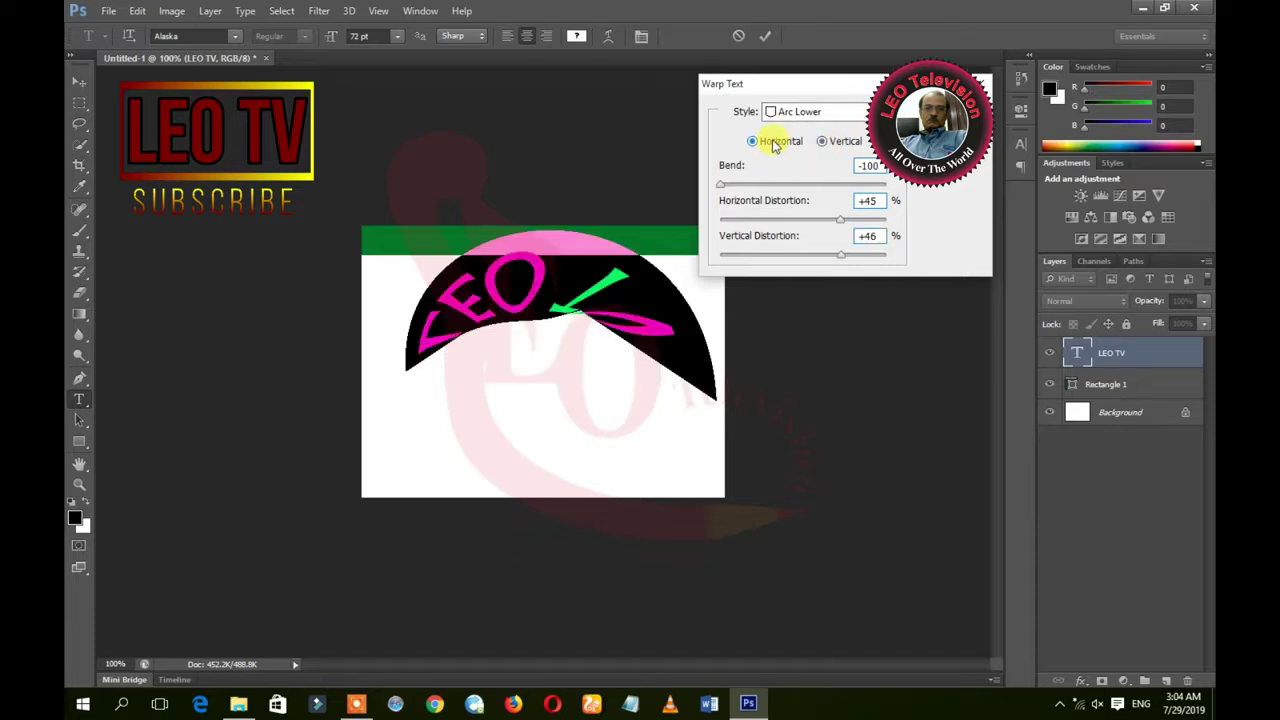
{"action": "left_click", "coordinate": [828, 145]}
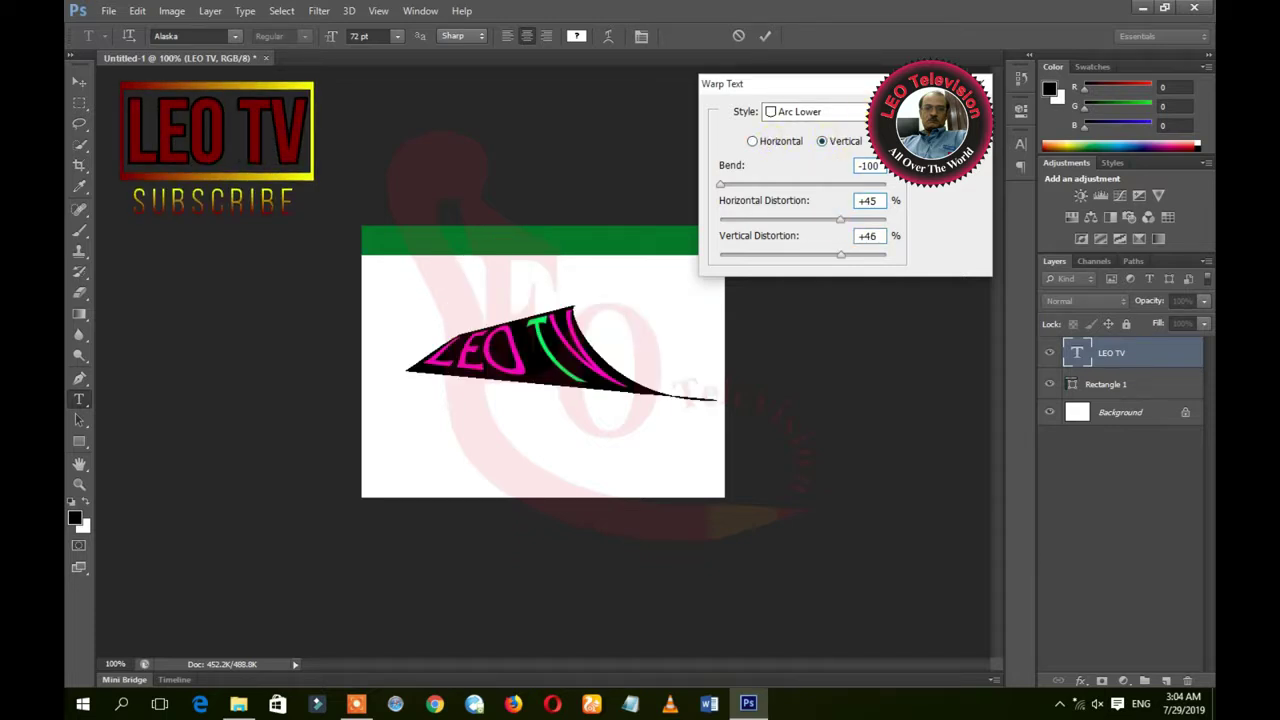
{"action": "left_click", "coordinate": [860, 112]}
Step: Switch the warp to Fish with Bend -35, Horizontal Distortion -30, Vertical Distortion -17
{"action": "left_click", "coordinate": [814, 222]}
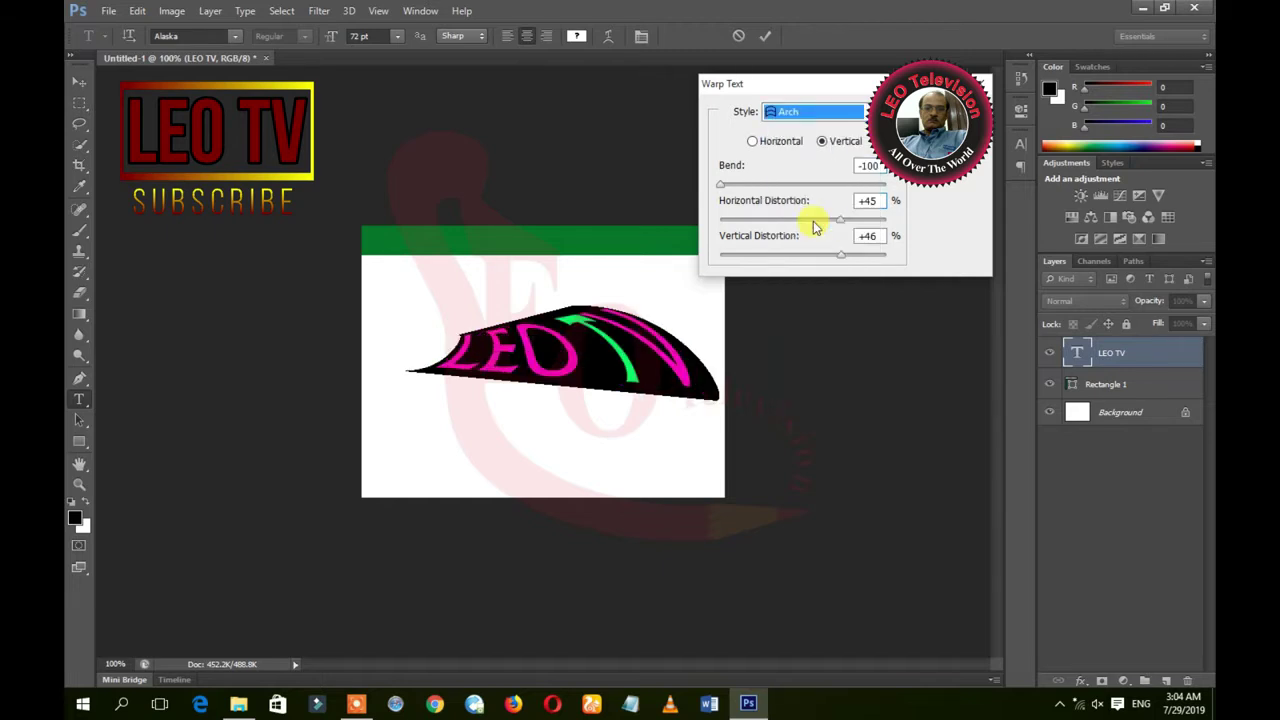
{"action": "left_click", "coordinate": [848, 124]}
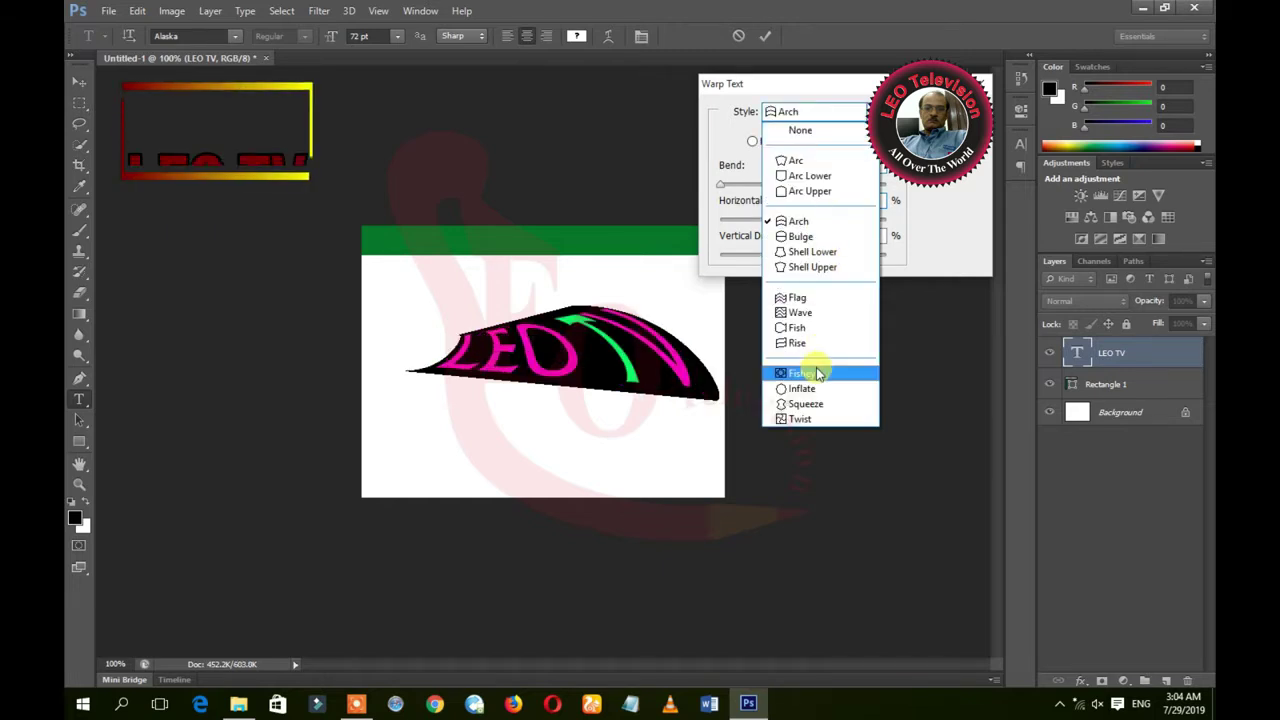
{"action": "left_click", "coordinate": [808, 328]}
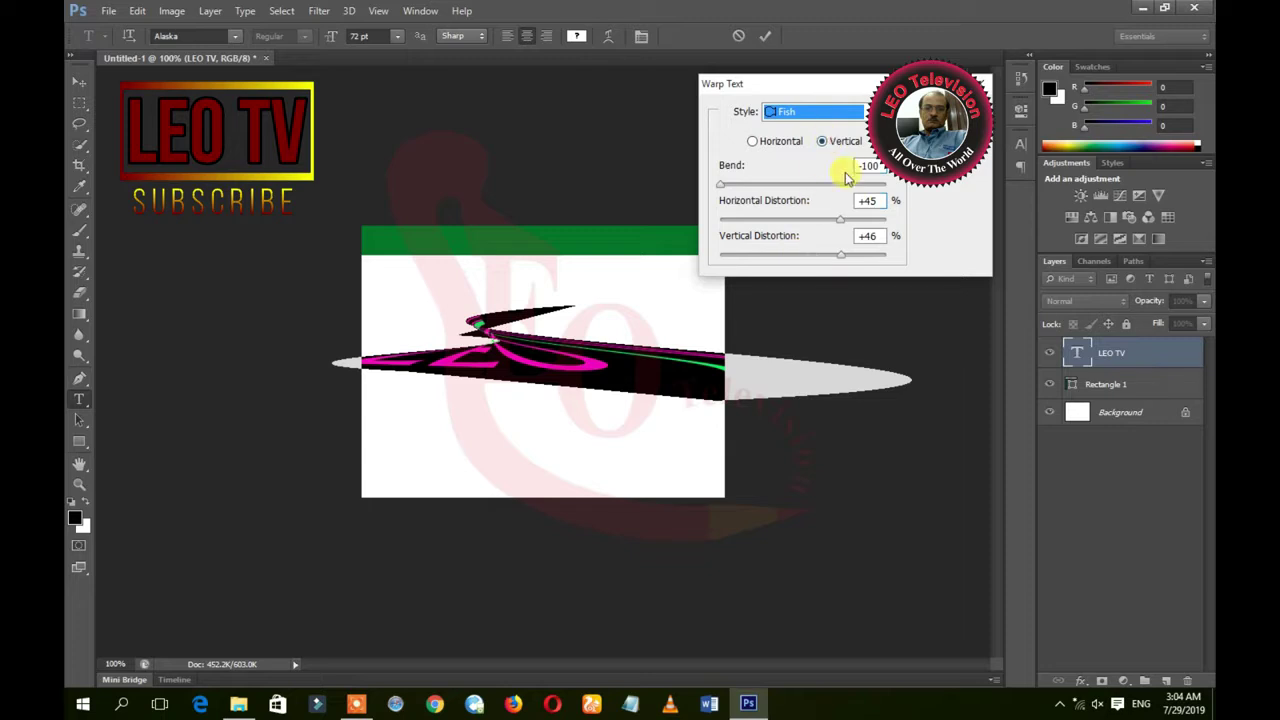
{"action": "mouse_move", "coordinate": [724, 188]}
{"action": "left_mouse_down"}
{"action": "mouse_move", "coordinate": [817, 185]}
{"action": "mouse_move", "coordinate": [797, 218]}
{"action": "mouse_move", "coordinate": [778, 218]}
{"action": "left_mouse_up"}
{"action": "mouse_move", "coordinate": [838, 256]}
{"action": "left_mouse_down"}
{"action": "mouse_move", "coordinate": [767, 256]}
{"action": "mouse_move", "coordinate": [789, 256]}
{"action": "left_mouse_up"}
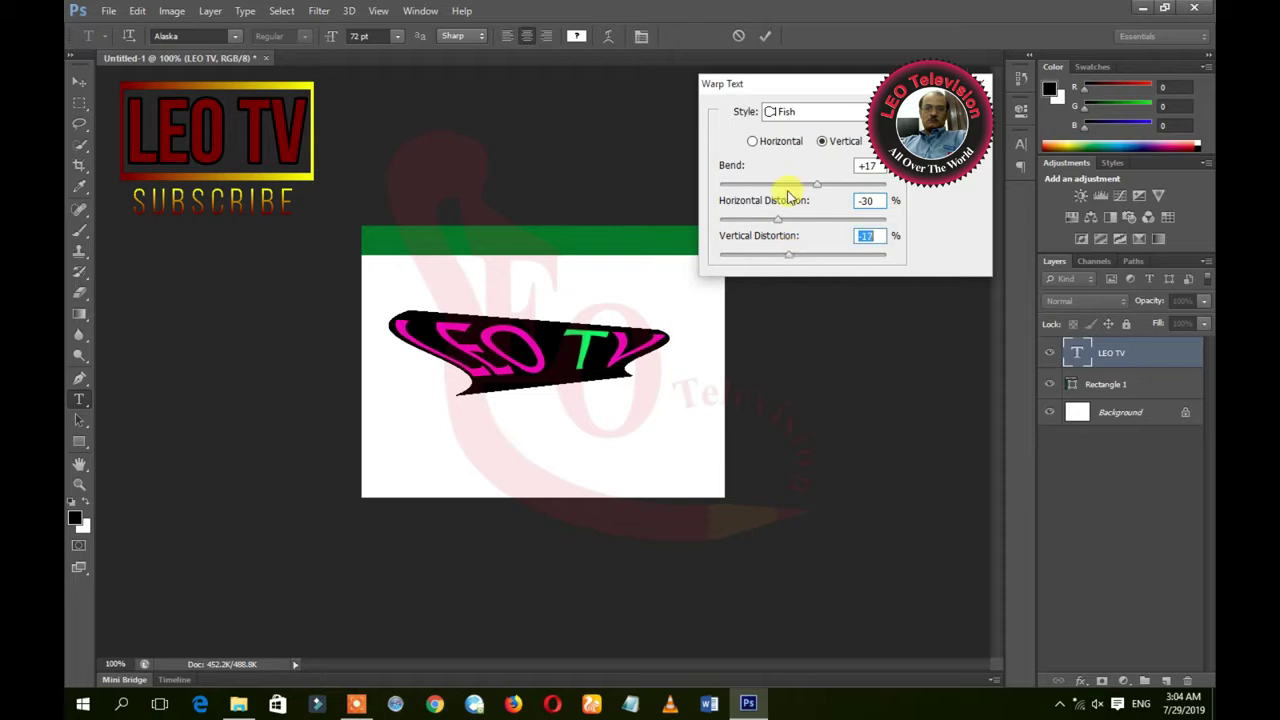
{"action": "left_click_drag", "start_coordinate": [828, 190], "coordinate": [775, 185]}
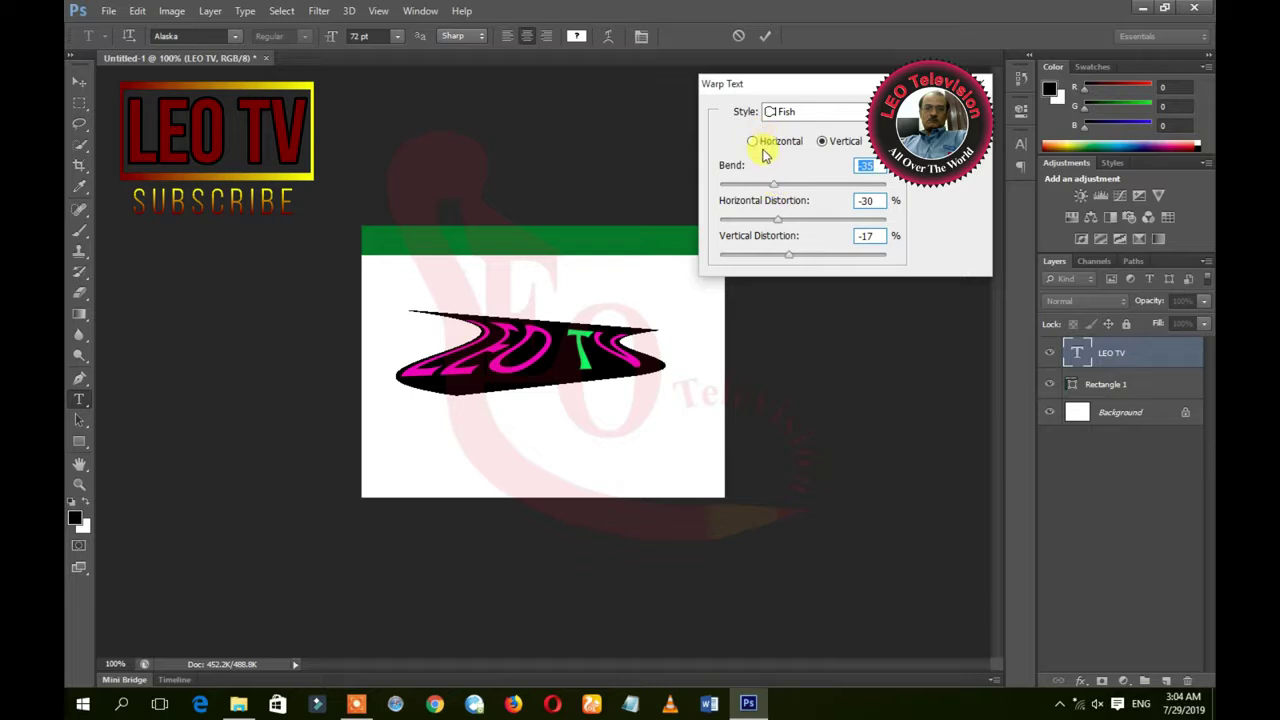
Step: Make the Fish warp horizontal, fine-tune bend and distortions, and apply it
{"action": "left_click", "coordinate": [764, 146]}
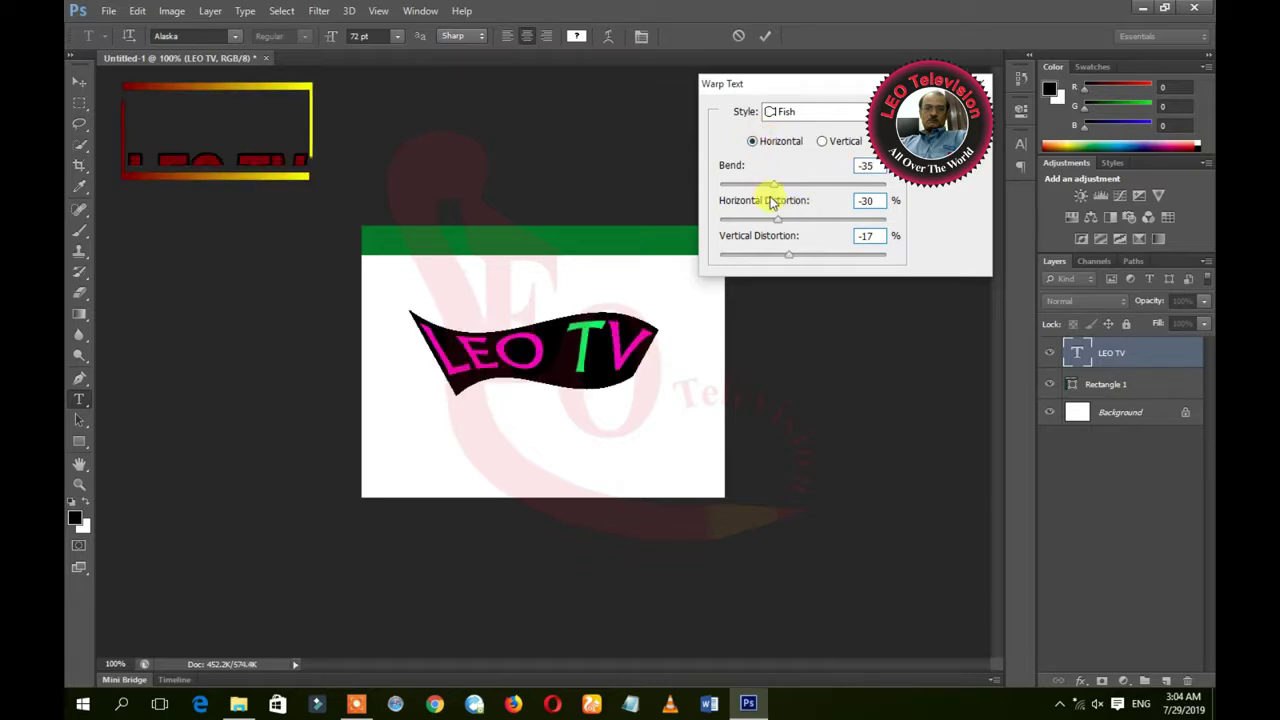
{"action": "left_click_drag", "start_coordinate": [775, 188], "coordinate": [752, 189]}
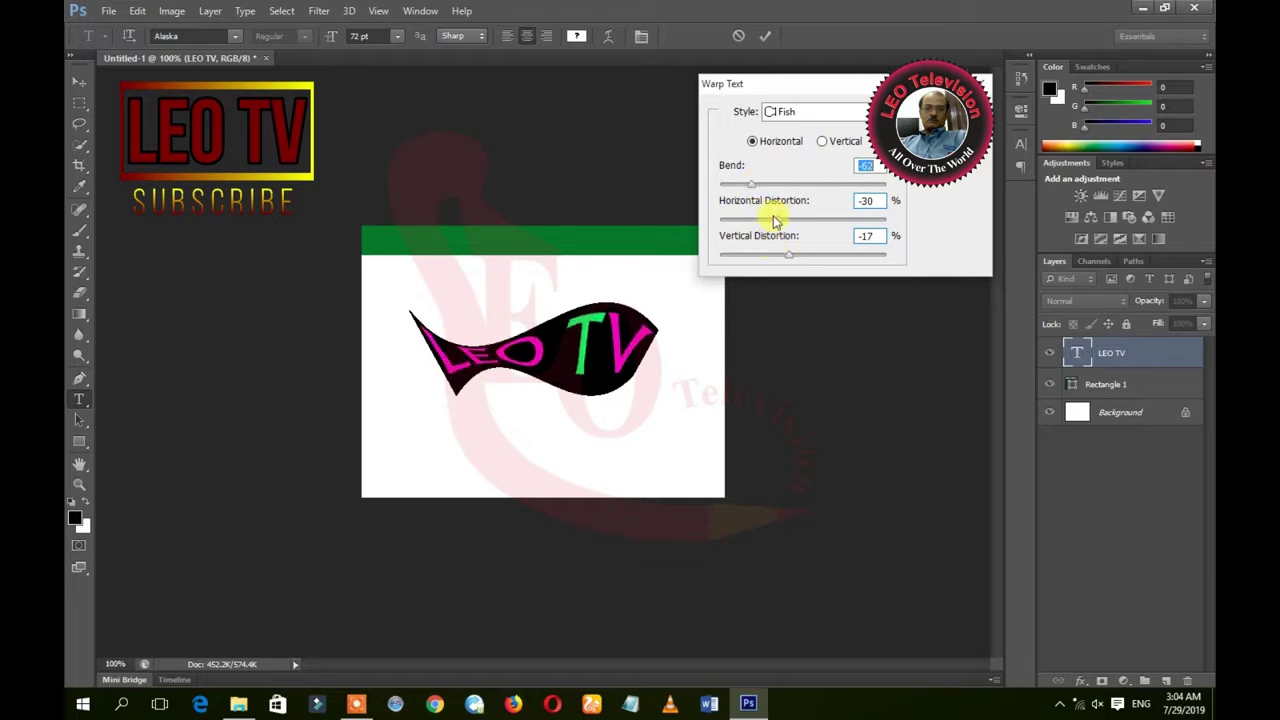
{"action": "mouse_move", "coordinate": [777, 219]}
{"action": "left_mouse_down"}
{"action": "mouse_move", "coordinate": [801, 220]}
{"action": "mouse_move", "coordinate": [787, 222]}
{"action": "left_mouse_up"}
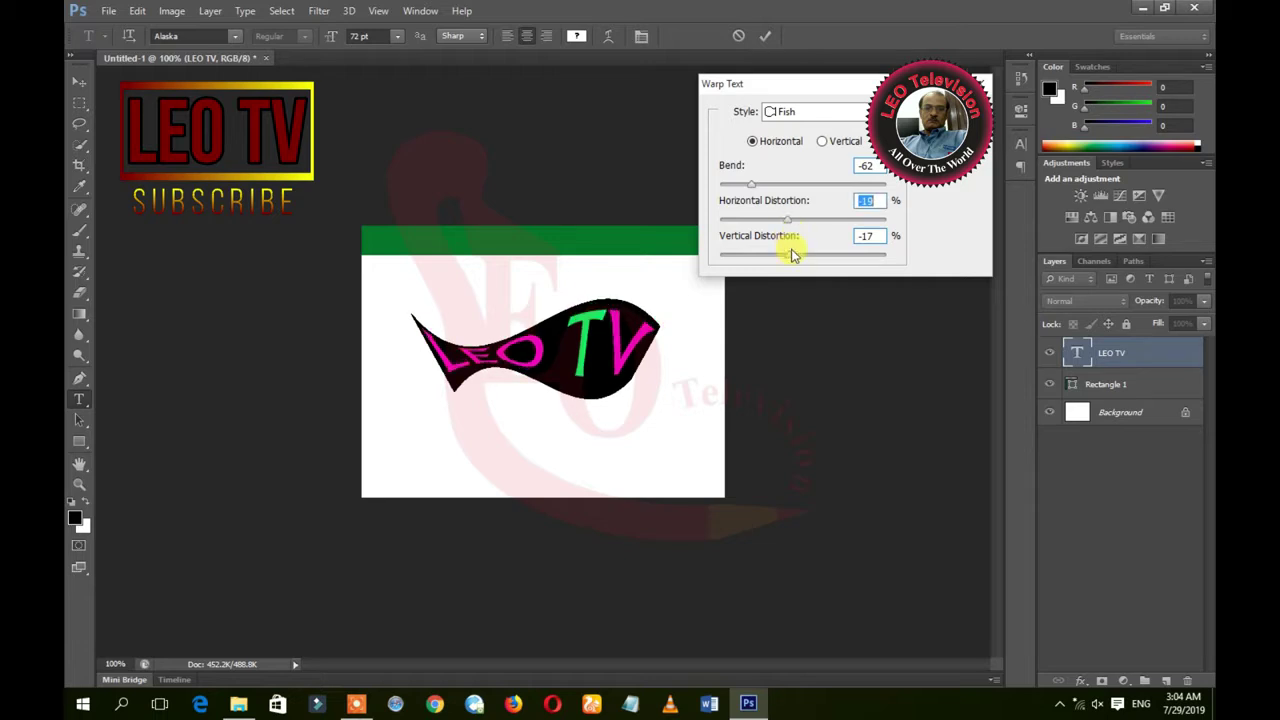
{"action": "left_click_drag", "start_coordinate": [790, 260], "coordinate": [805, 260]}
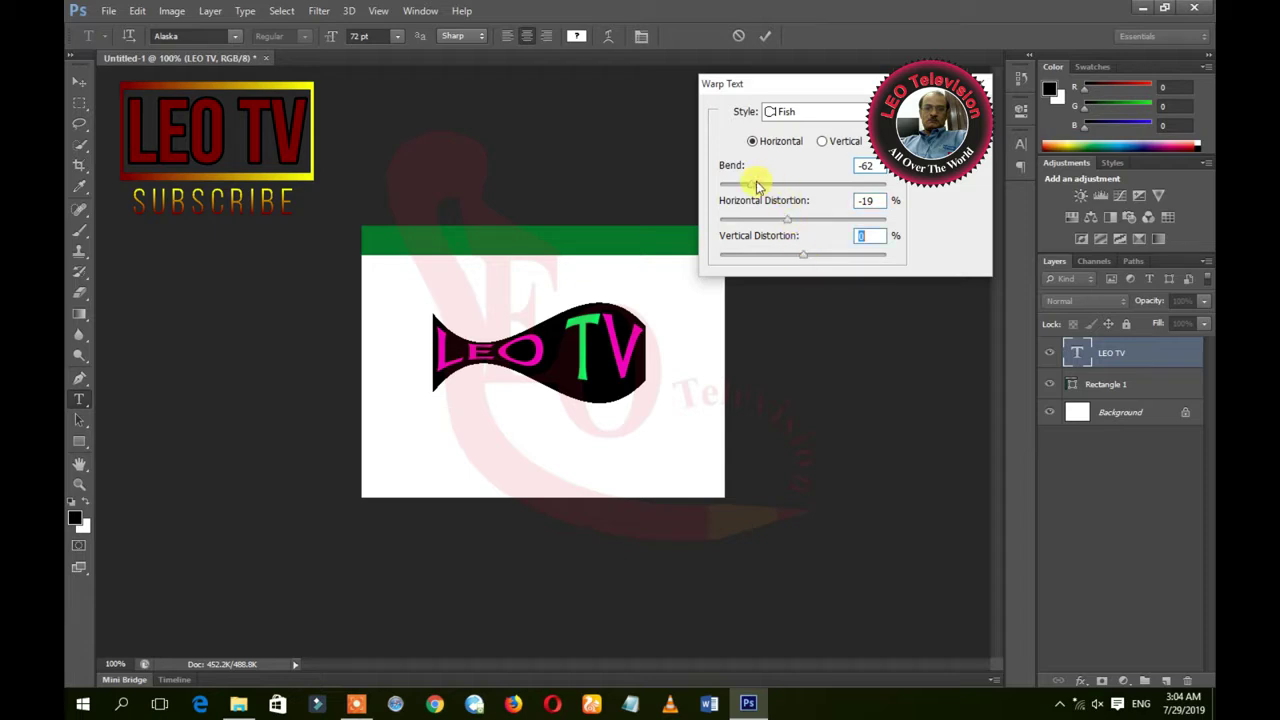
{"action": "left_click_drag", "start_coordinate": [757, 186], "coordinate": [752, 199]}
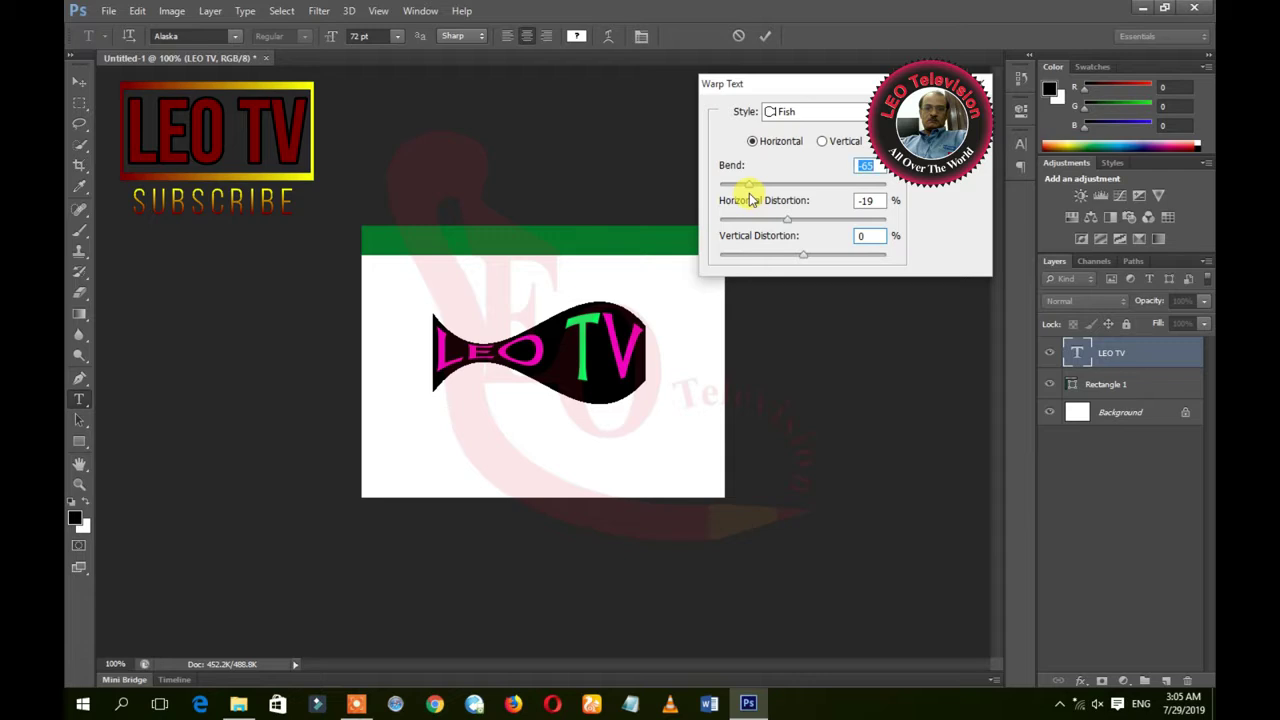
{"action": "key", "text": "Return"}
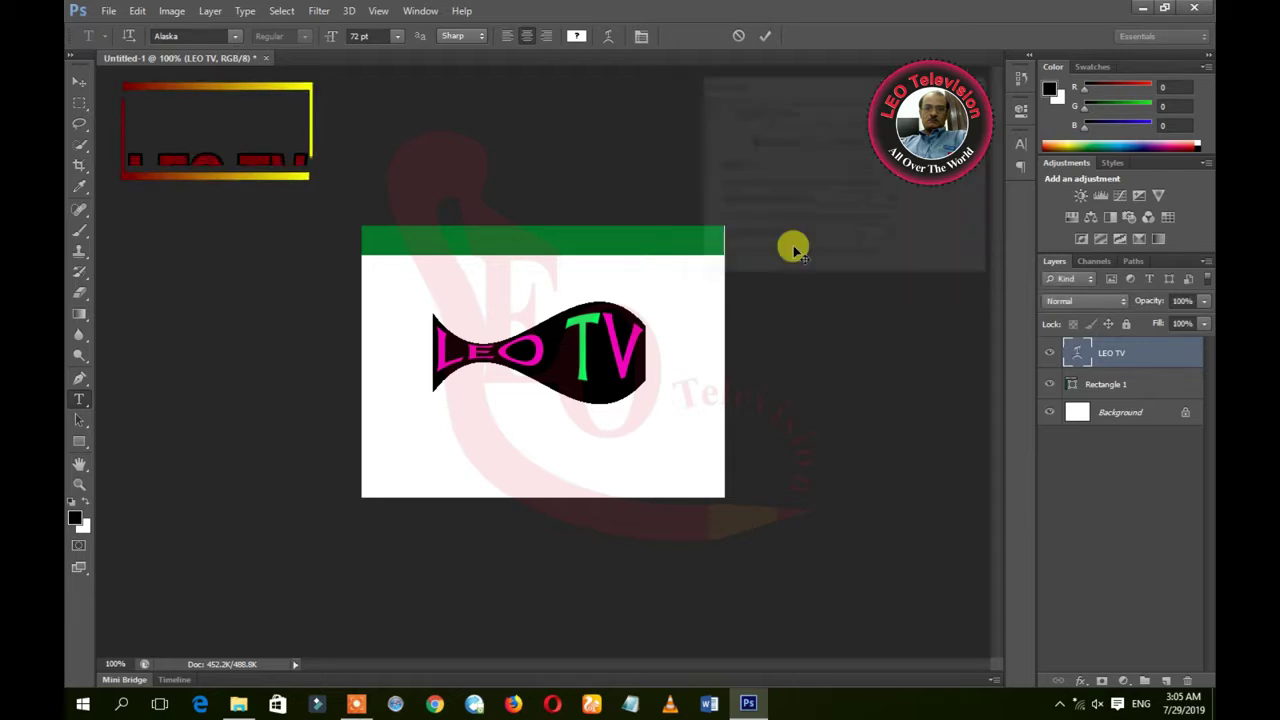
Step: Commit the green and pink LEO TV text, then select the Rectangle 1 layer
{"action": "left_click", "coordinate": [630, 358]}
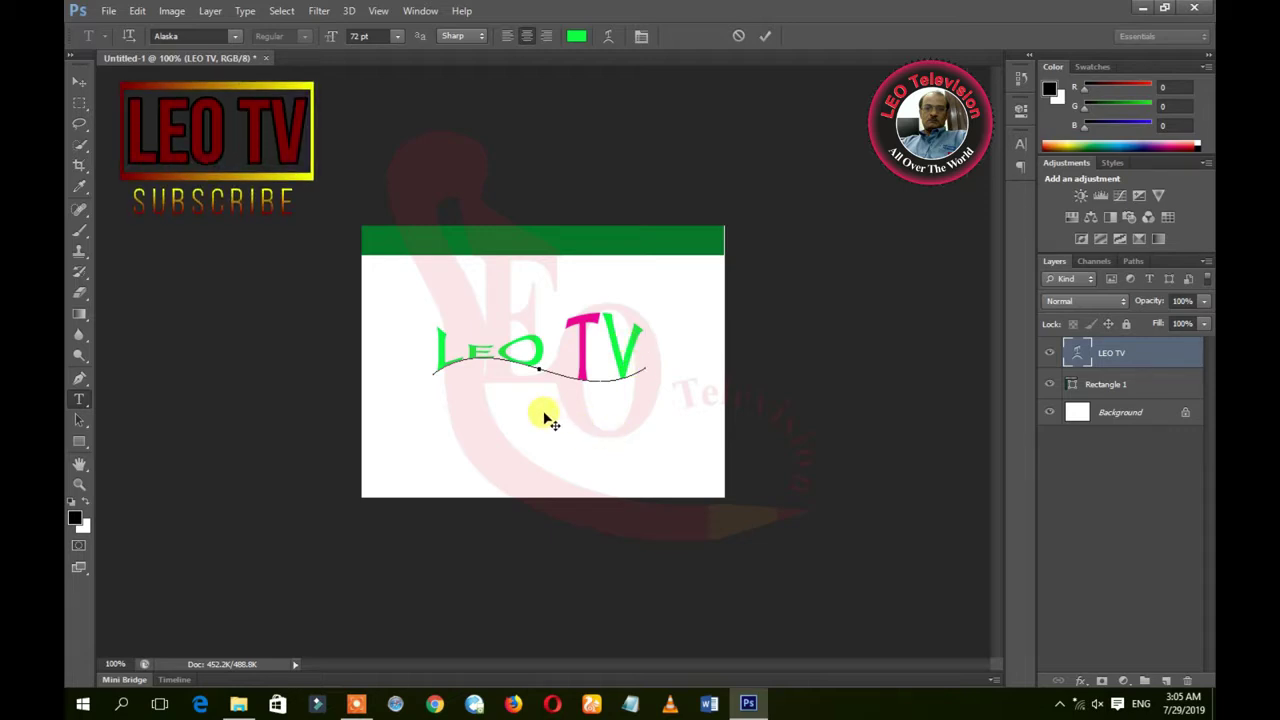
{"action": "left_click", "coordinate": [357, 703]}
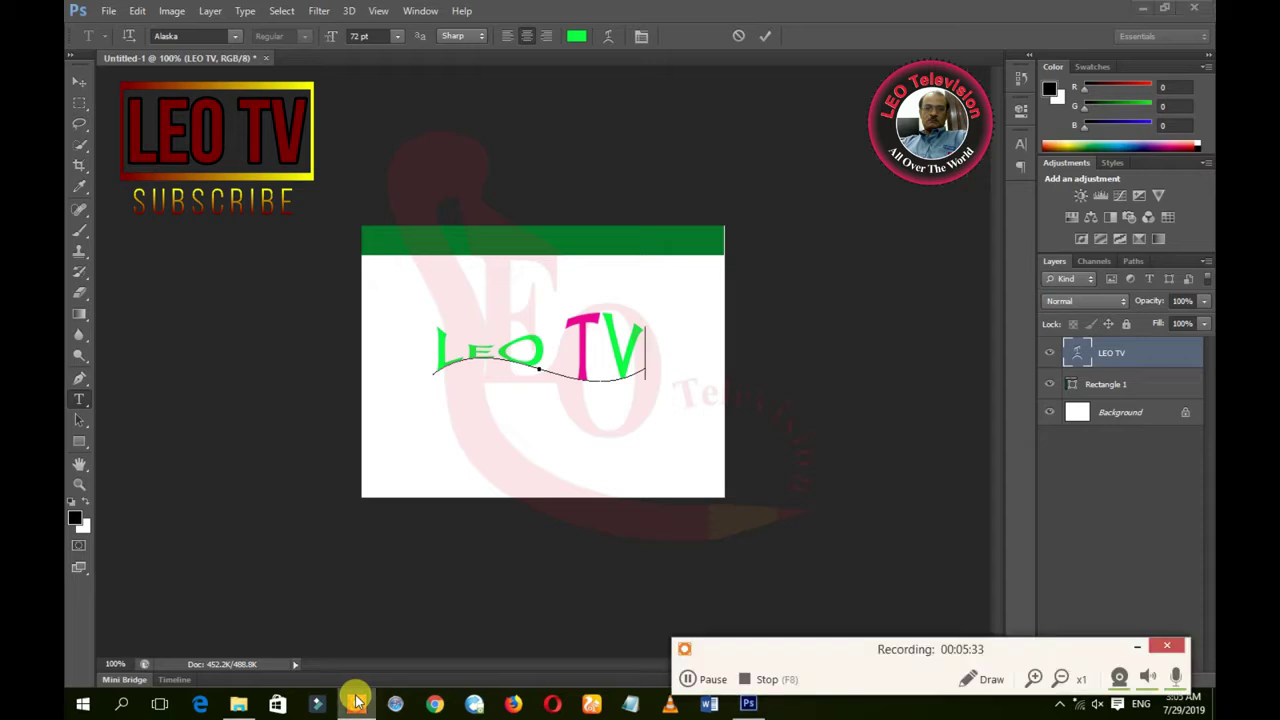
{"action": "left_click", "coordinate": [1140, 648]}
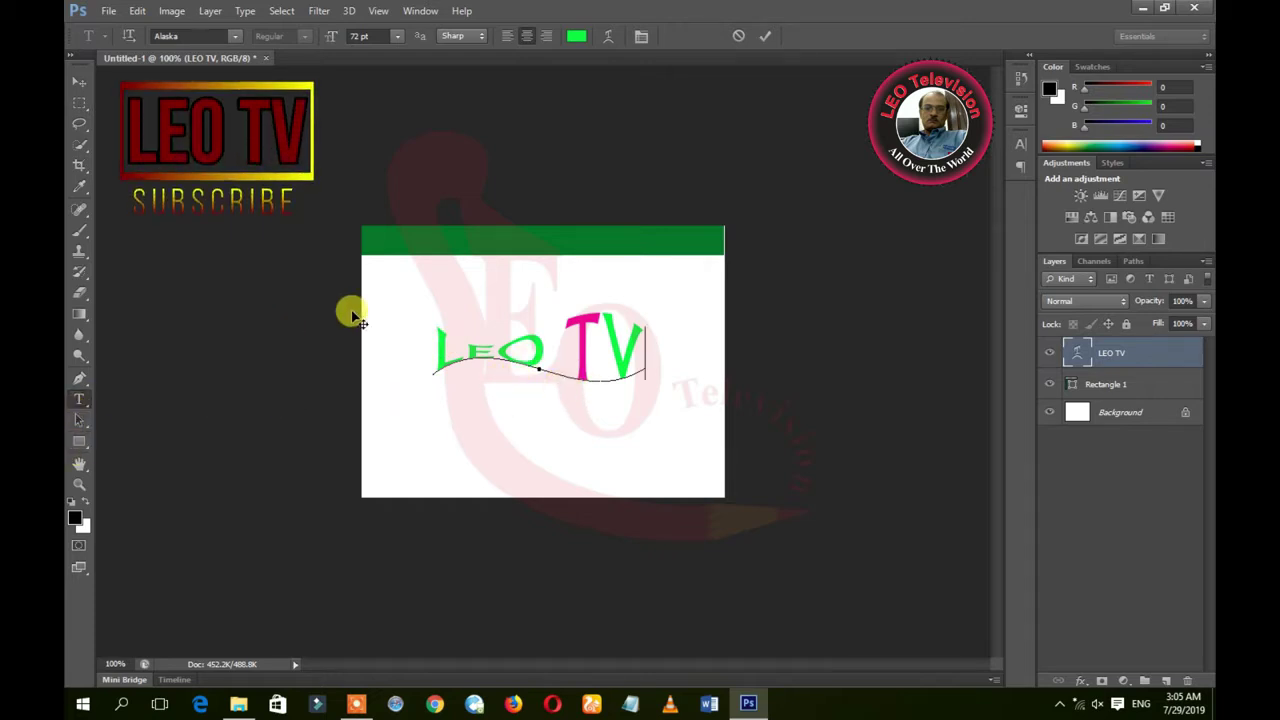
{"action": "left_click", "coordinate": [1118, 384]}
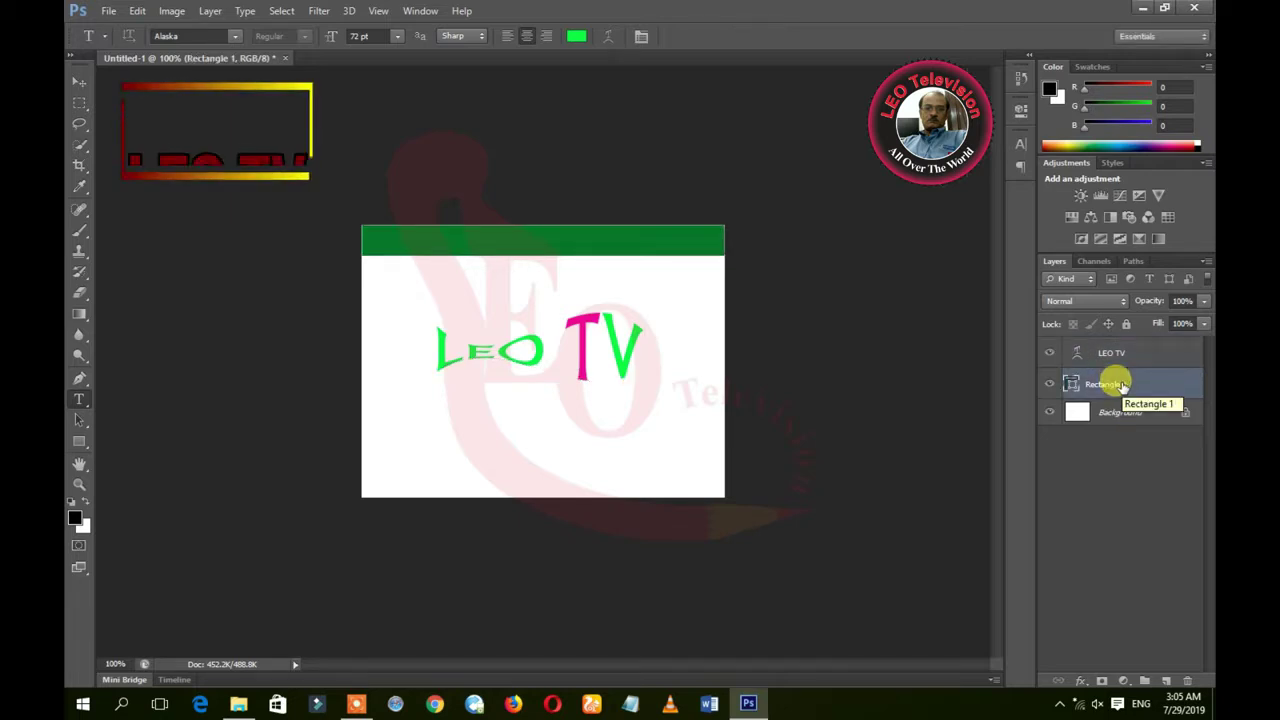
Step: Start a new text layer on the green bar and give it a Flag warp
{"action": "left_click", "coordinate": [600, 244]}
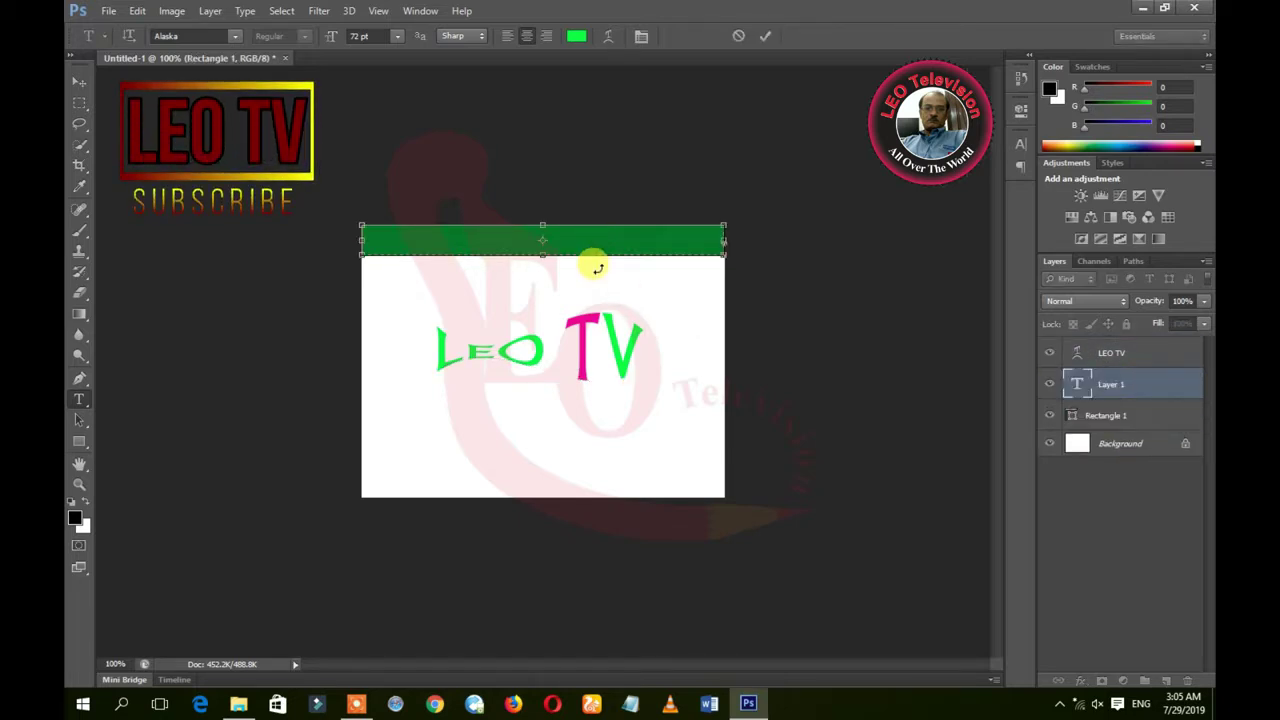
{"action": "left_click", "coordinate": [608, 36]}
{"action": "left_click", "coordinate": [826, 112]}
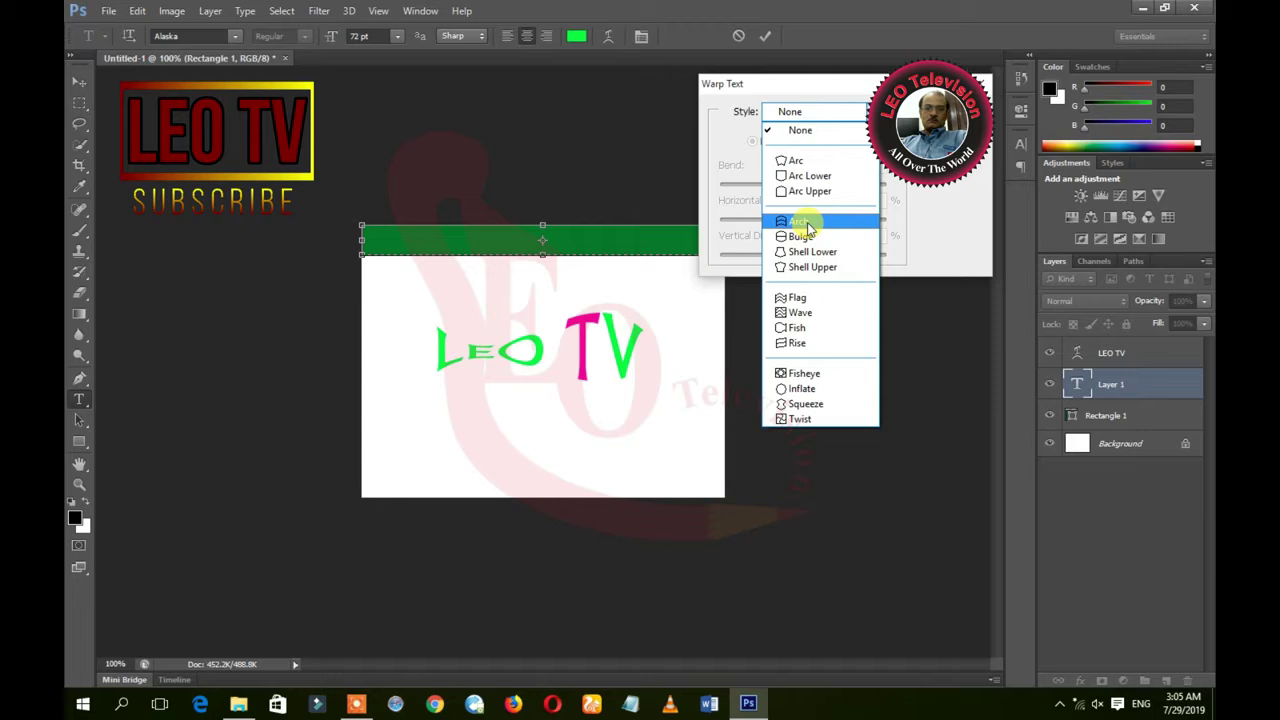
{"action": "left_click", "coordinate": [805, 298]}
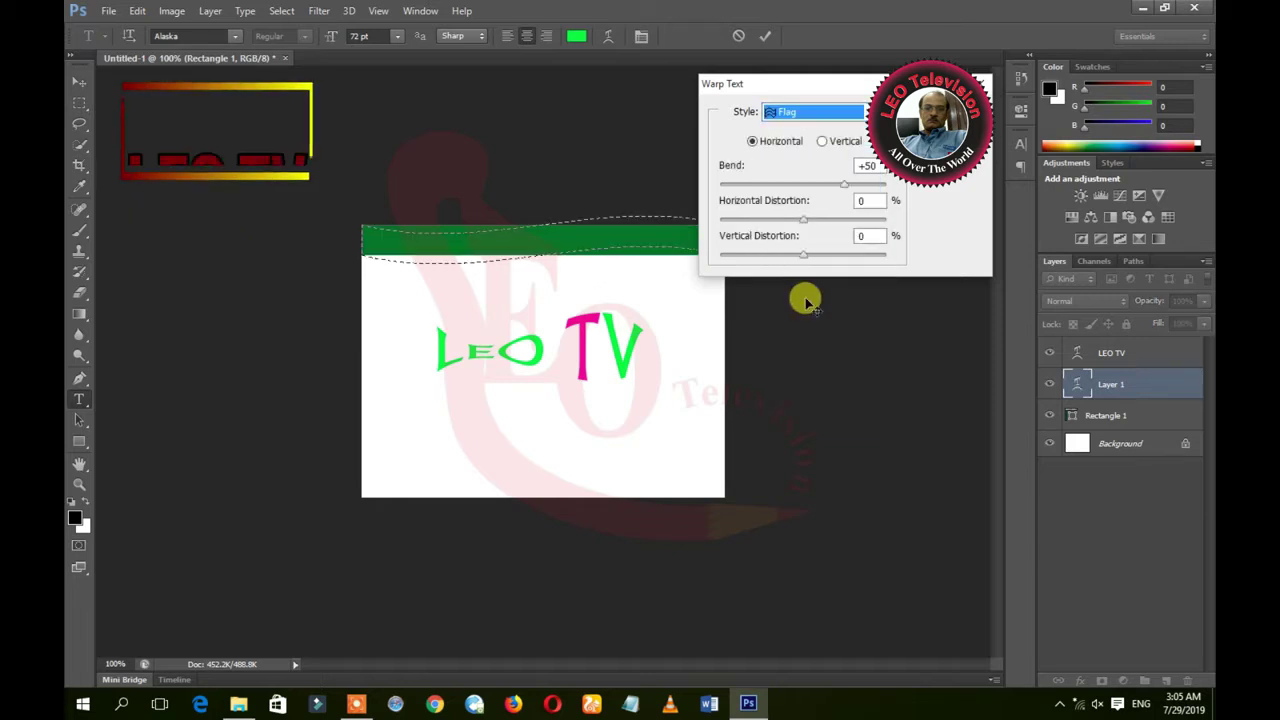
{"action": "left_click_drag", "start_coordinate": [740, 83], "coordinate": [784, 59]}
Step: Move the Flag warp over LEO TV, adjust bend, distortion and vertical -29, then apply
{"action": "left_click_drag", "start_coordinate": [680, 248], "coordinate": [680, 350]}
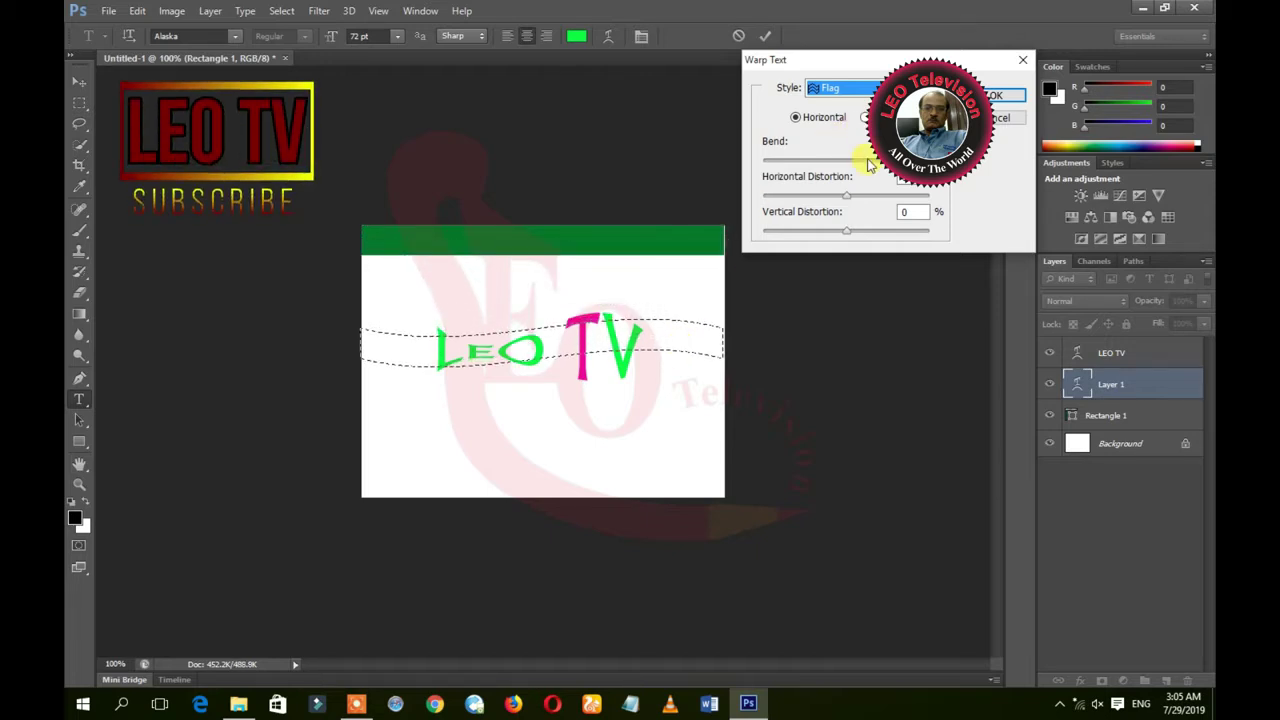
{"action": "left_click_drag", "start_coordinate": [880, 163], "coordinate": [763, 163]}
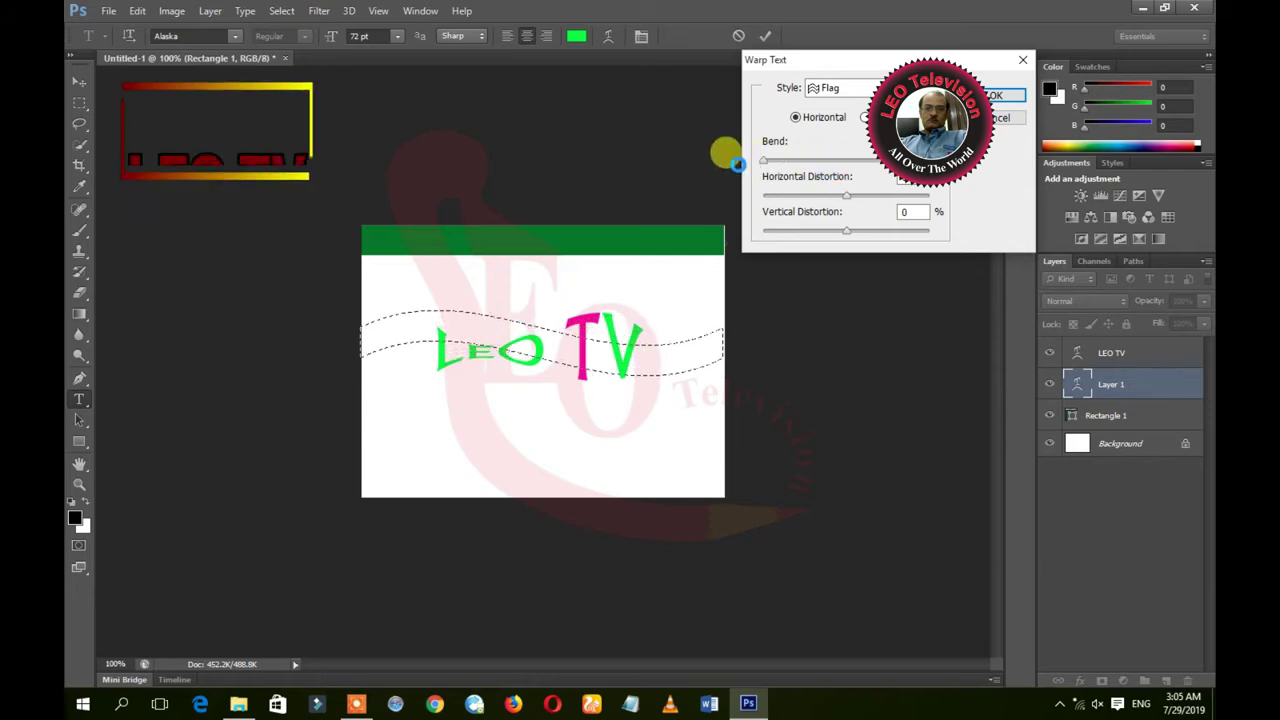
{"action": "mouse_move", "coordinate": [843, 203]}
{"action": "left_mouse_down"}
{"action": "mouse_move", "coordinate": [893, 208]}
{"action": "mouse_move", "coordinate": [766, 203]}
{"action": "left_mouse_up"}
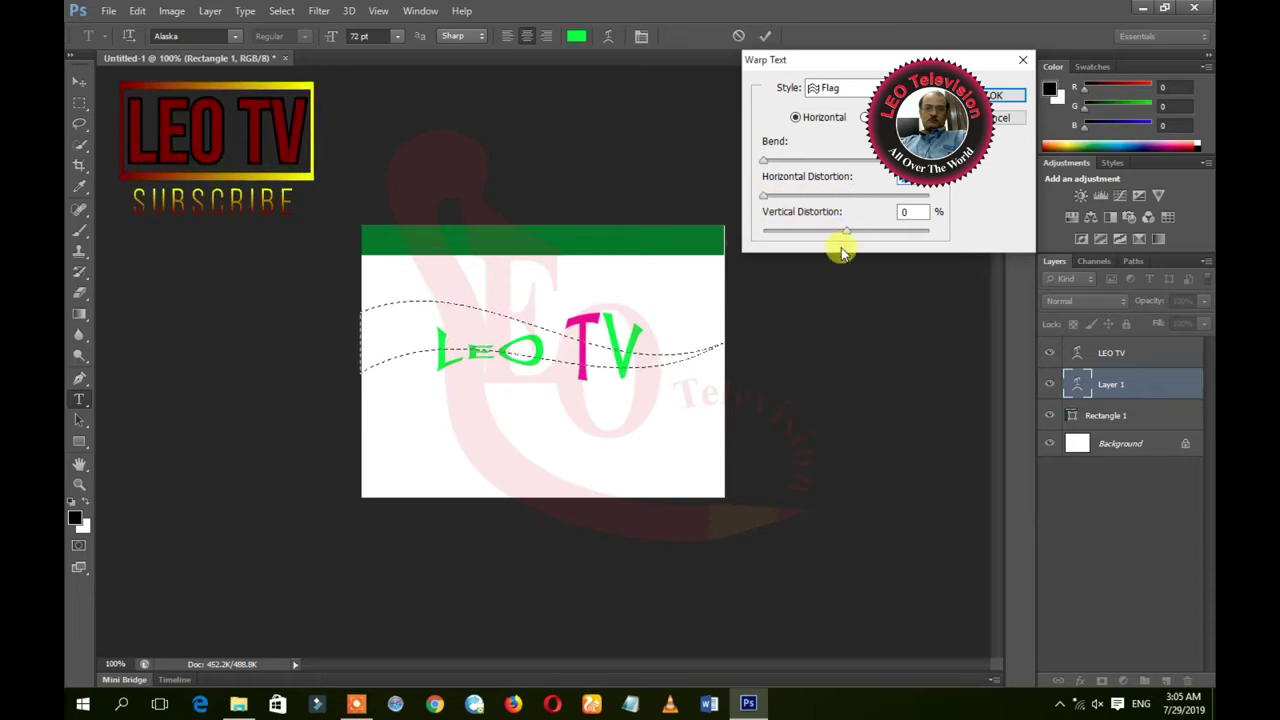
{"action": "mouse_move", "coordinate": [845, 237]}
{"action": "left_mouse_down"}
{"action": "mouse_move", "coordinate": [857, 234]}
{"action": "mouse_move", "coordinate": [809, 240]}
{"action": "mouse_move", "coordinate": [843, 244]}
{"action": "mouse_move", "coordinate": [845, 258]}
{"action": "left_mouse_up"}
{"action": "key", "text": "Return"}
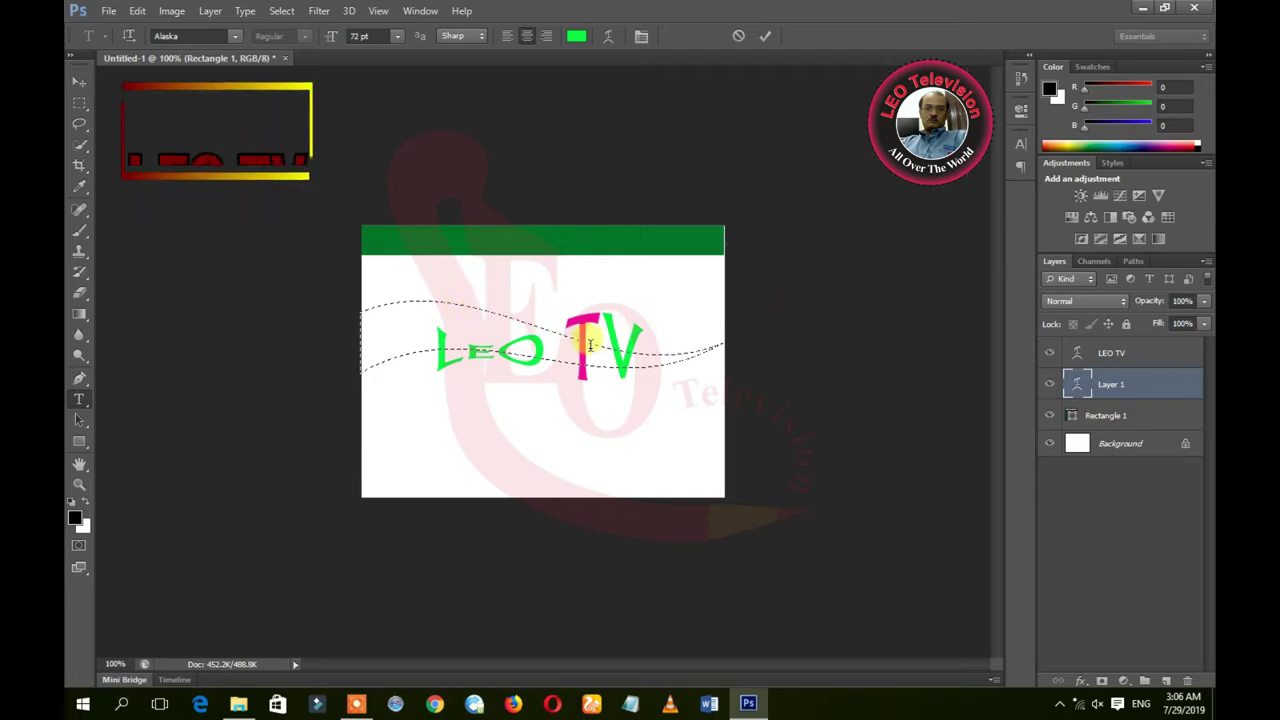
{"action": "left_click", "coordinate": [1120, 422]}
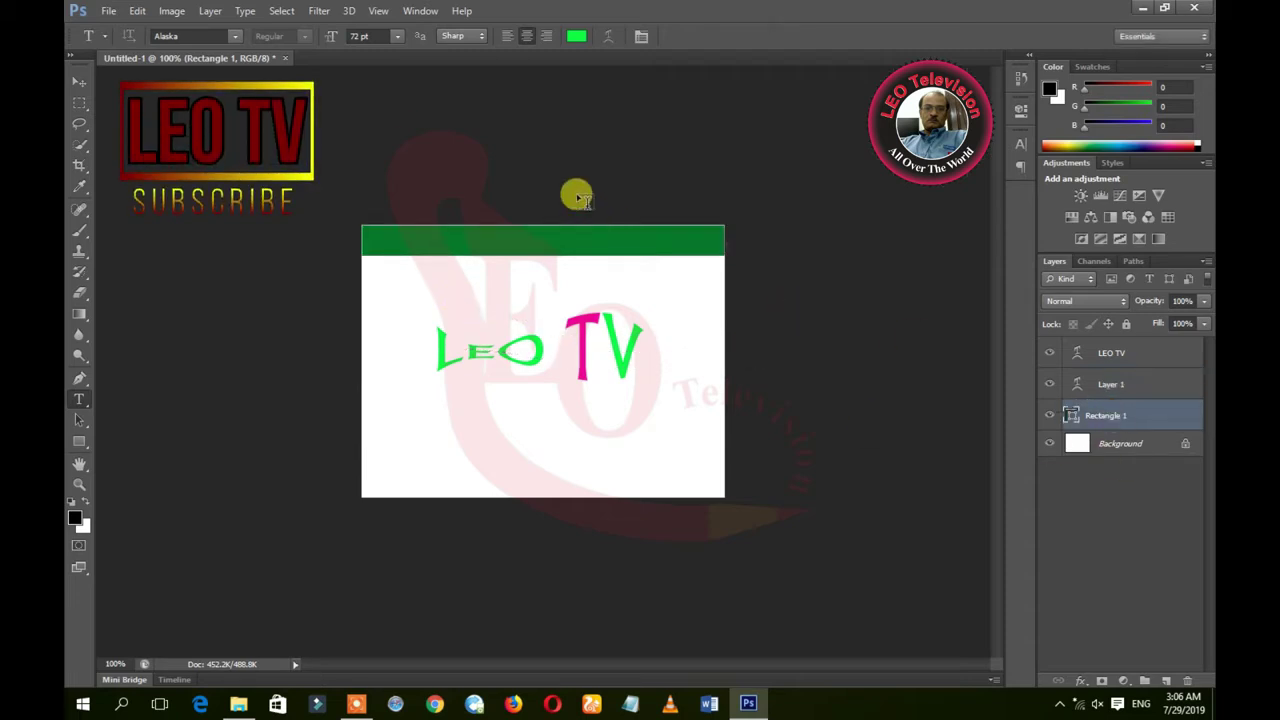
Step: Select the Rectangle 1 bar shape and move it down from the top edge
{"action": "left_click", "coordinate": [1094, 386]}
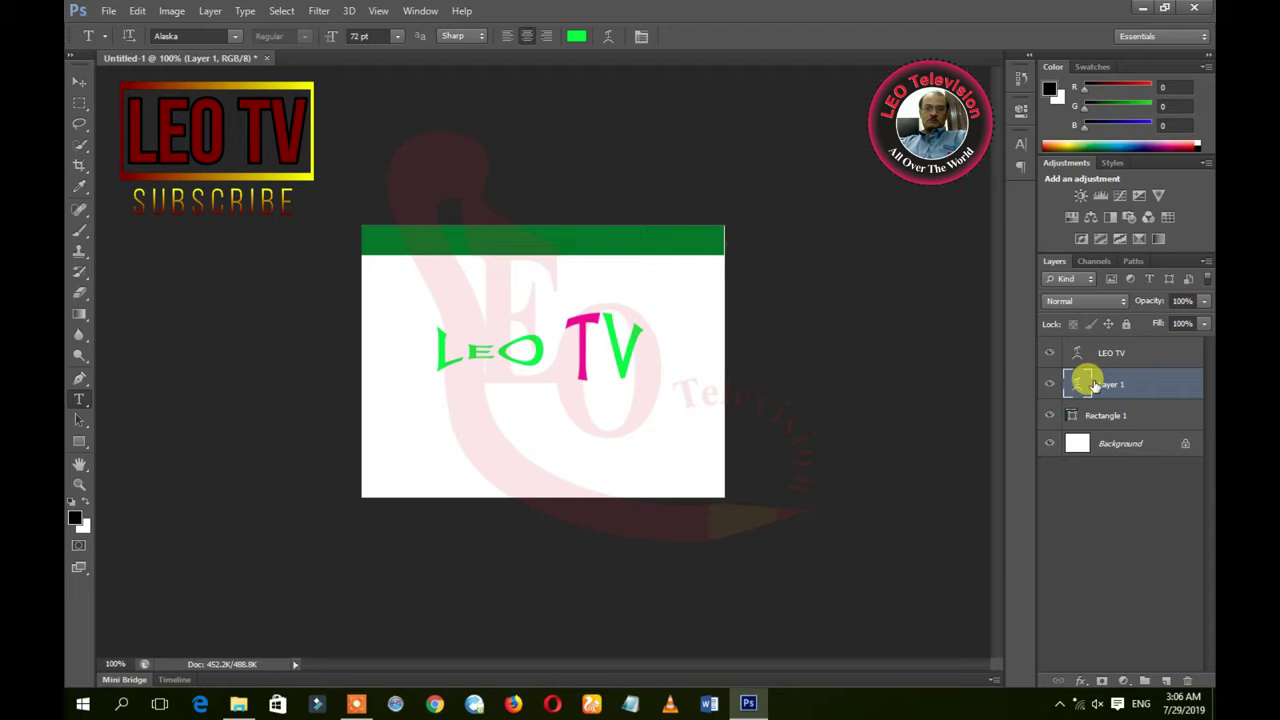
{"action": "left_click", "coordinate": [580, 236]}
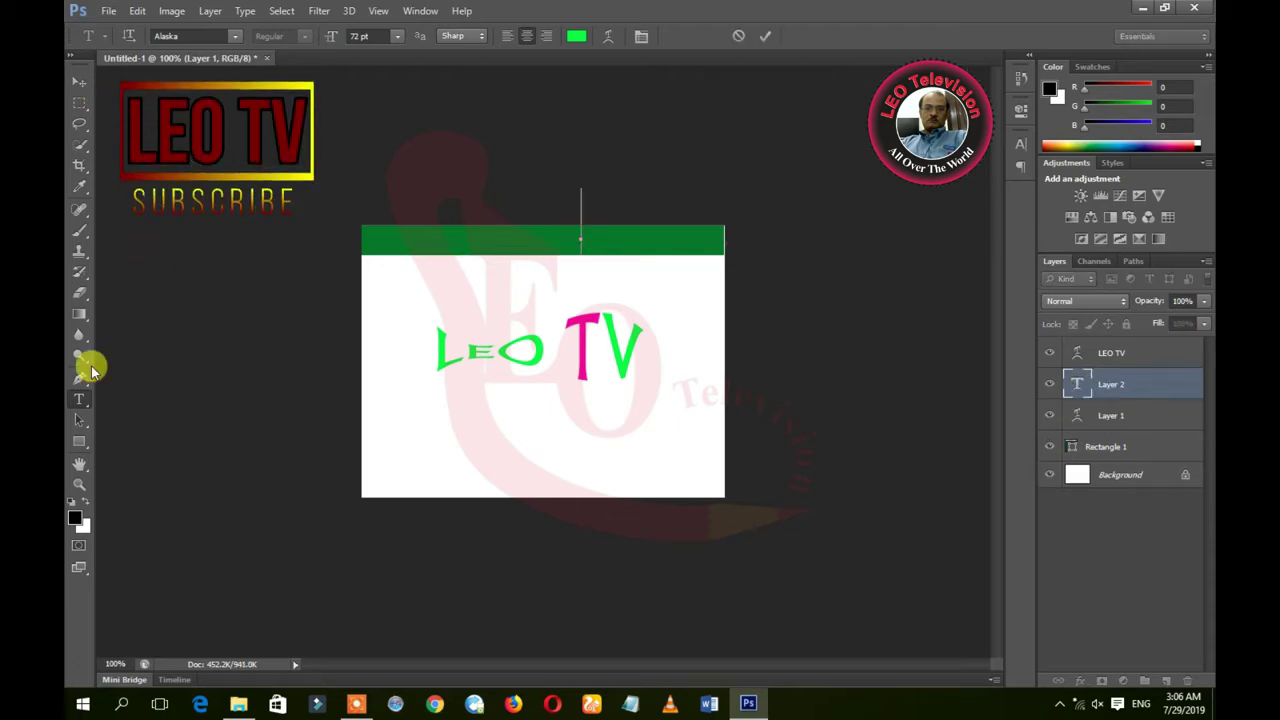
{"action": "left_click", "coordinate": [540, 262]}
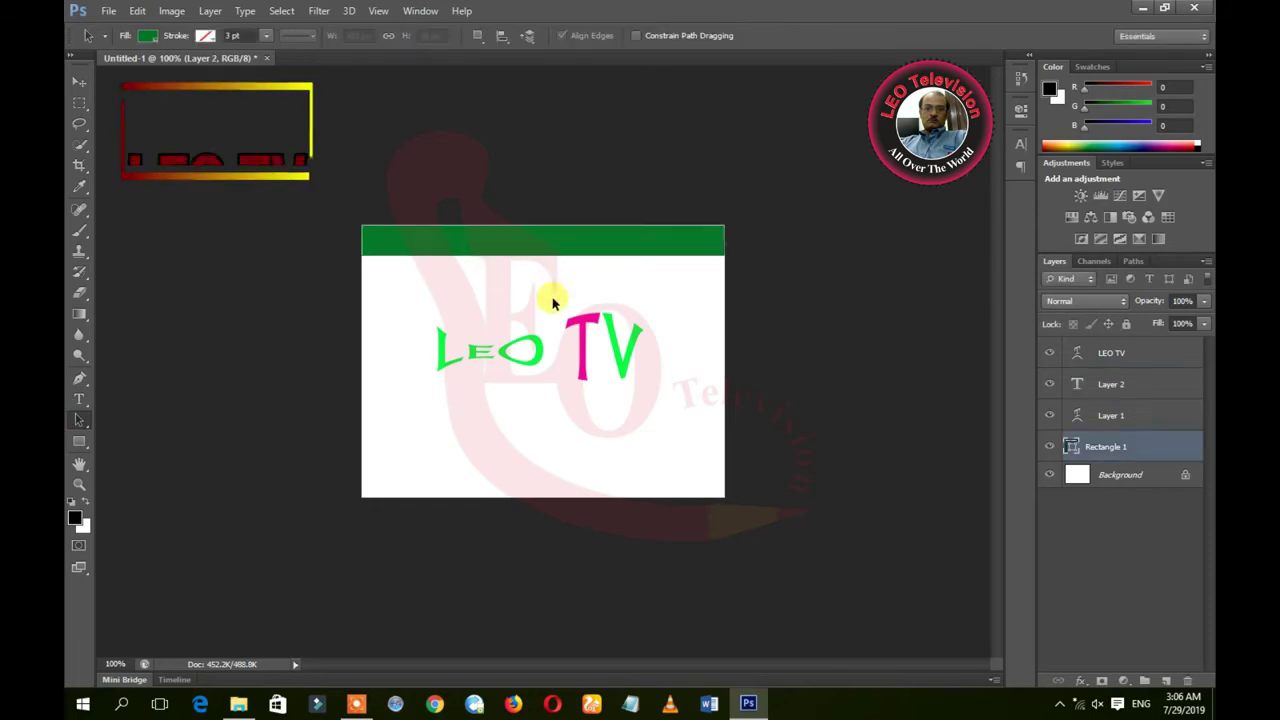
{"action": "left_click_drag", "start_coordinate": [551, 257], "coordinate": [555, 294]}
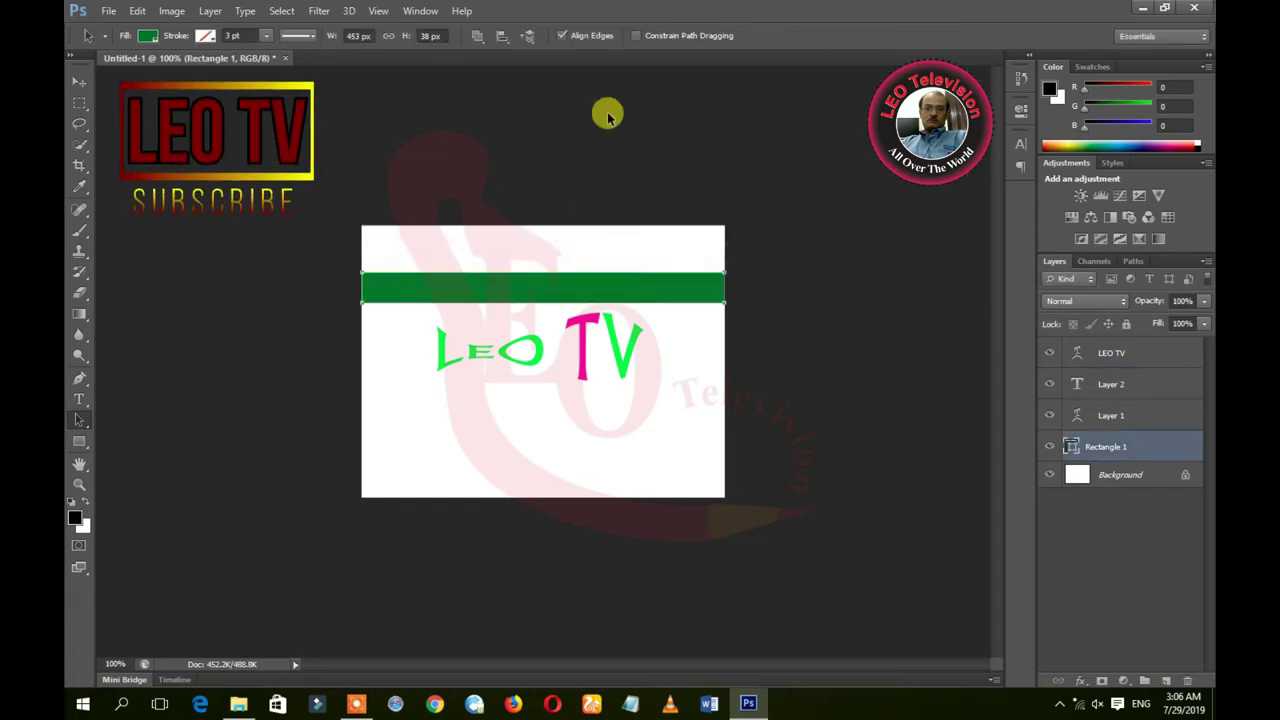
Step: Try Subtract Front Shape, nudge the bar up about 21 px, then restore Combine Shapes
{"action": "left_click", "coordinate": [484, 36]}
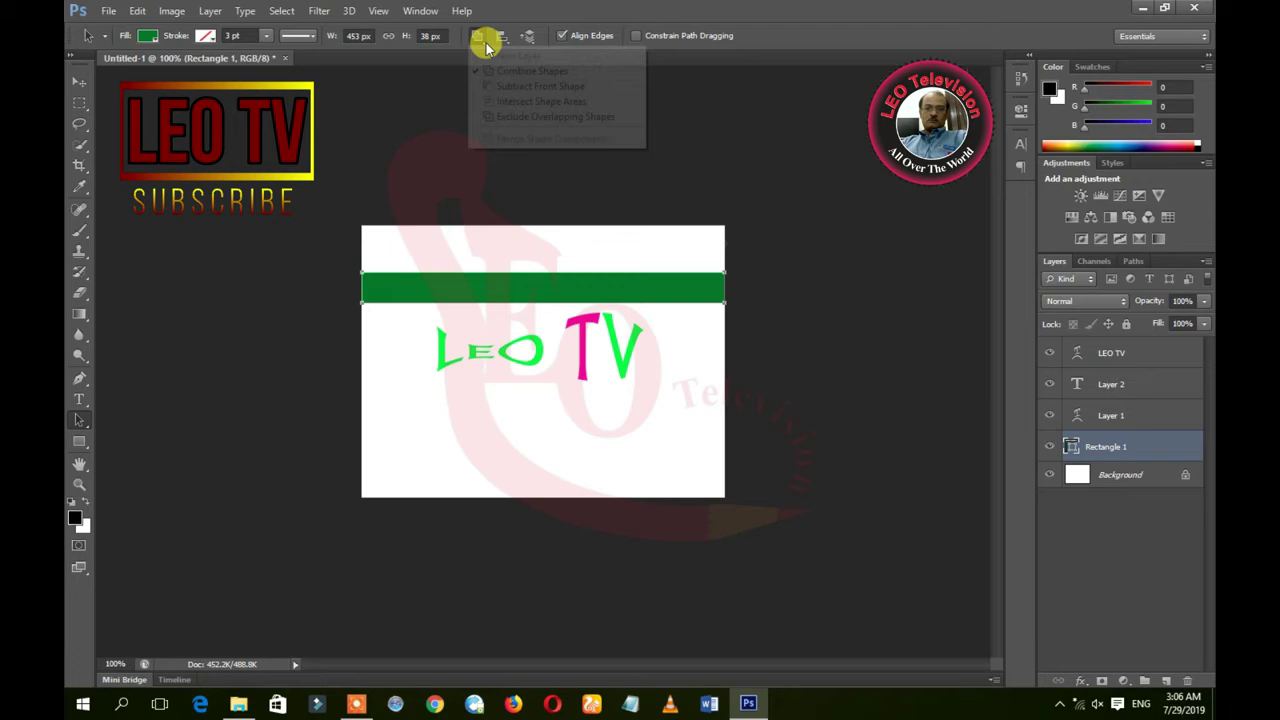
{"action": "left_click", "coordinate": [516, 88]}
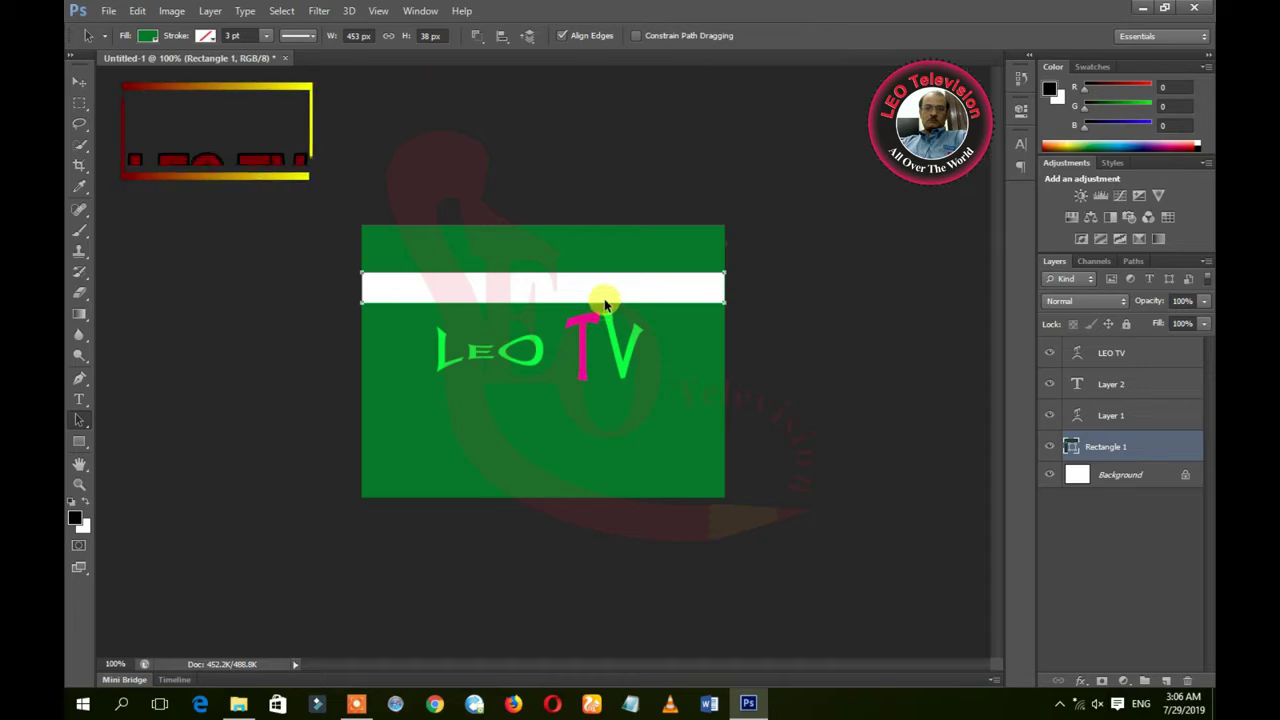
{"action": "left_click_drag", "start_coordinate": [604, 305], "coordinate": [604, 283]}
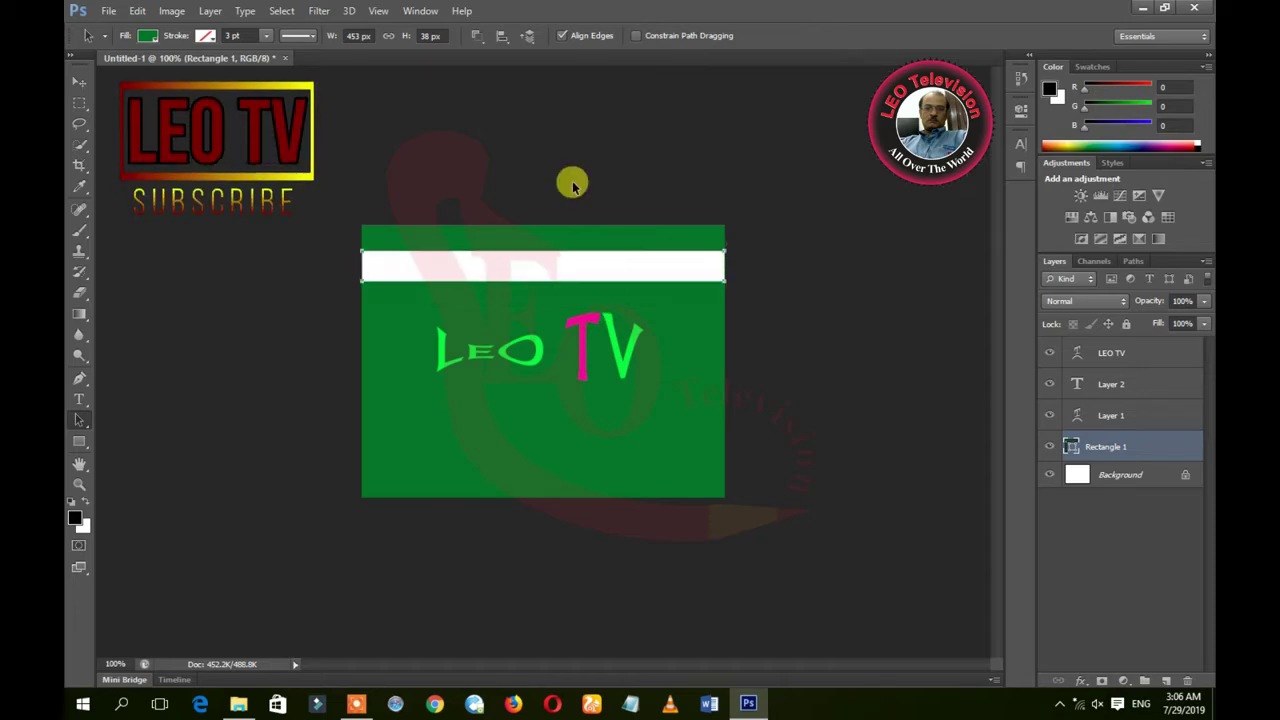
{"action": "left_click", "coordinate": [482, 44]}
{"action": "left_click", "coordinate": [481, 70]}
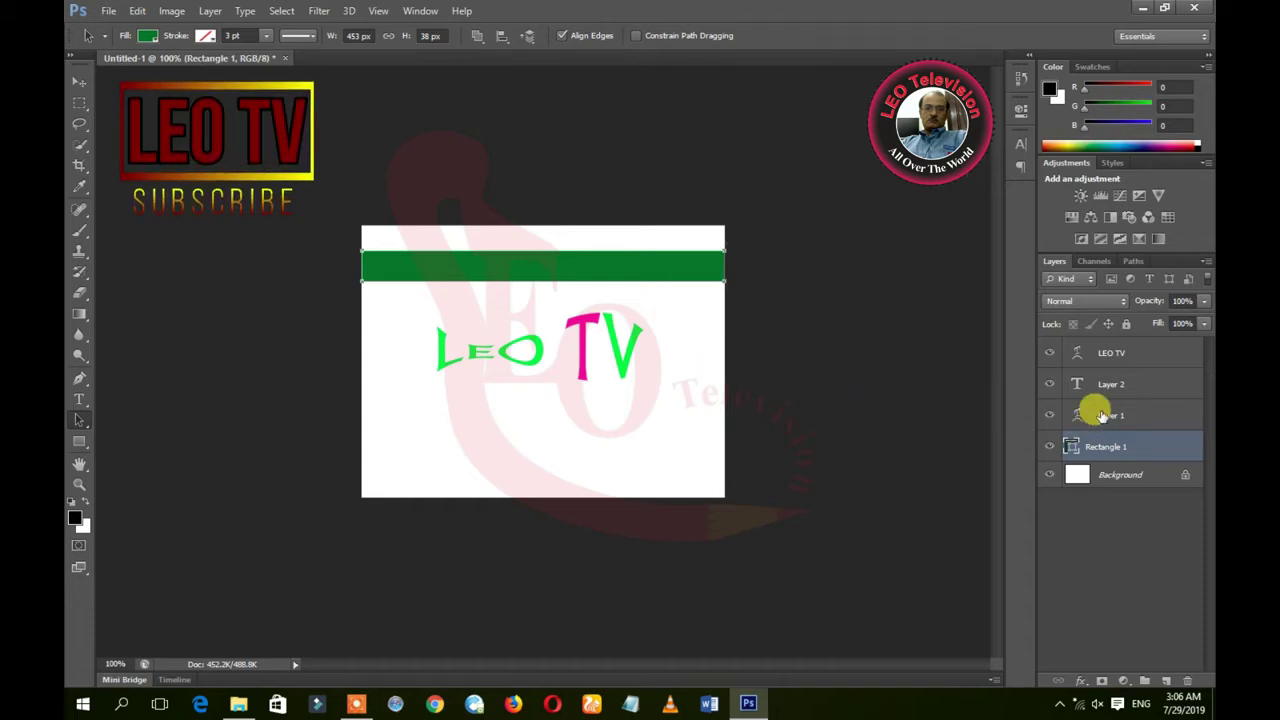
Step: Hide and delete the empty Layer 1
{"action": "left_click", "coordinate": [1103, 413]}
{"action": "double_click", "coordinate": [1109, 385]}
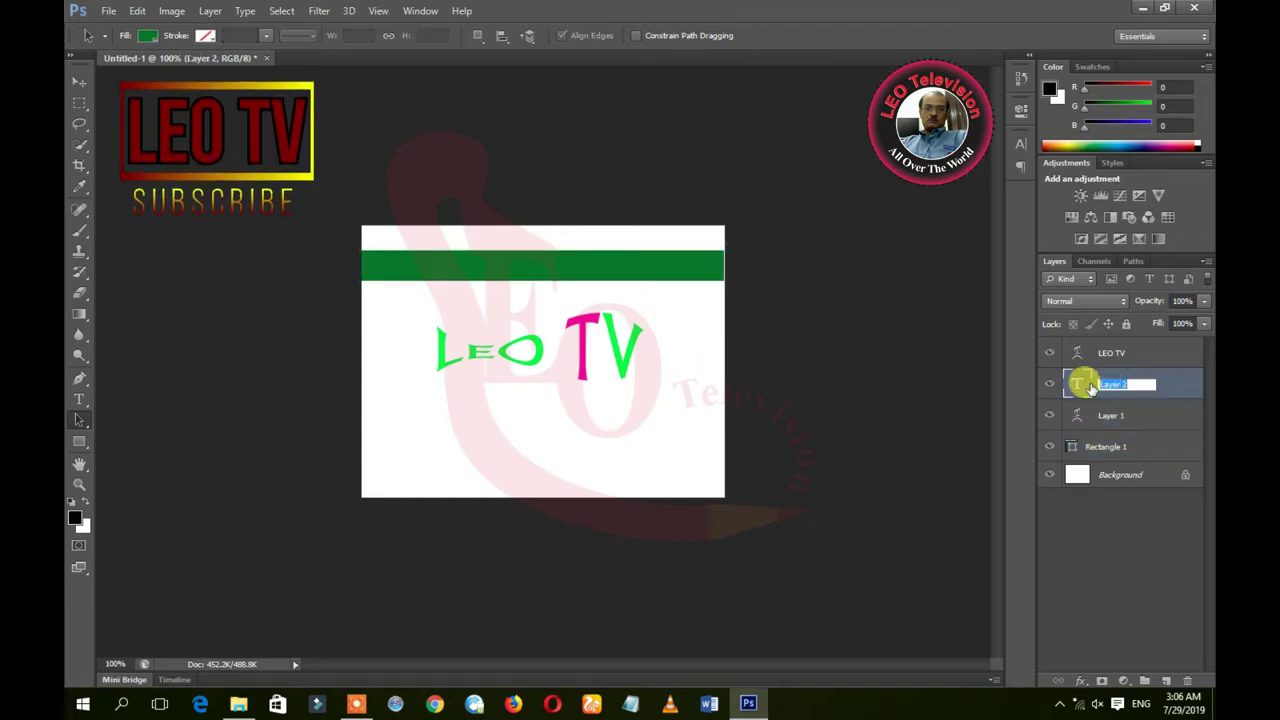
{"action": "key", "text": "Return"}
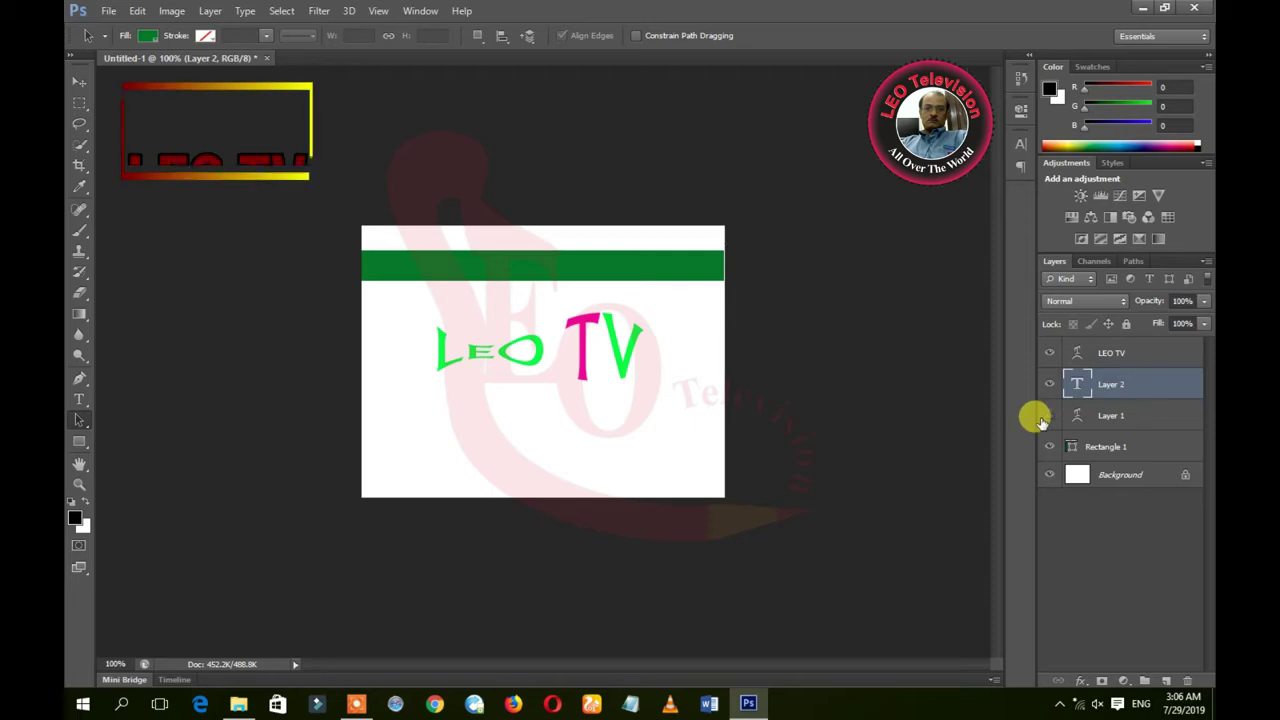
{"action": "right_click", "coordinate": [1049, 416]}
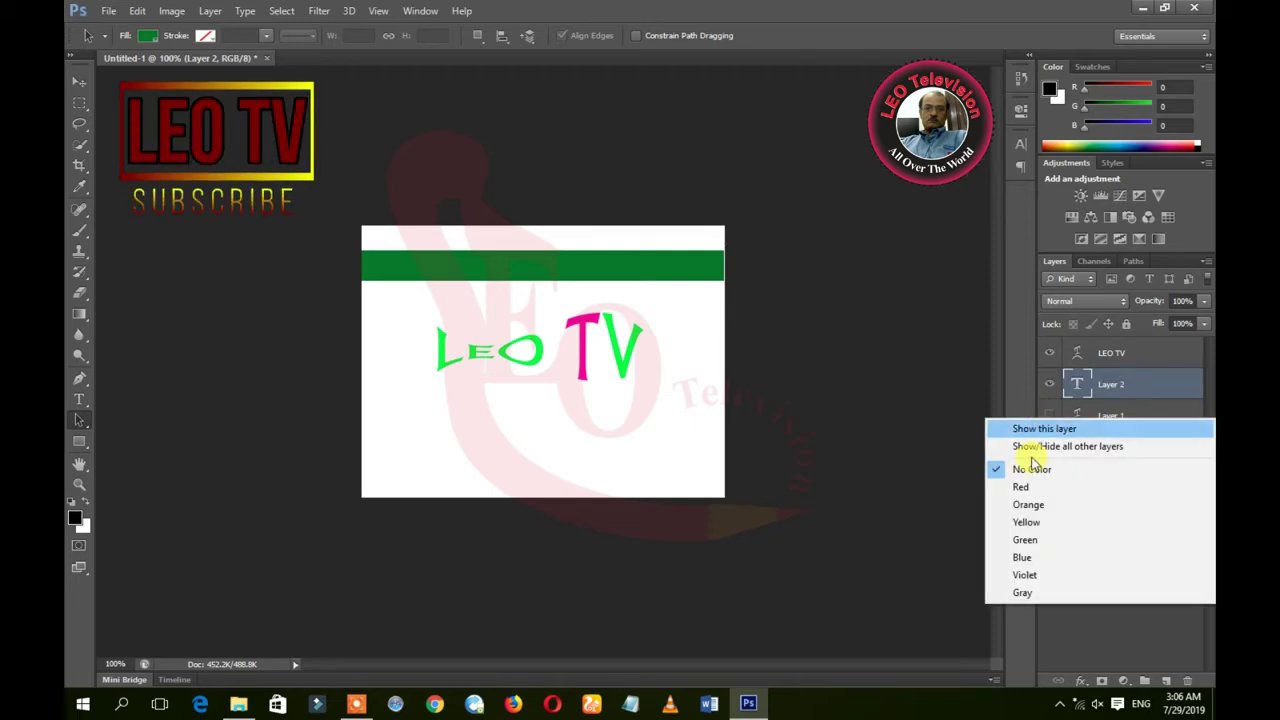
{"action": "left_click", "coordinate": [1097, 418]}
{"action": "right_click", "coordinate": [1097, 418]}
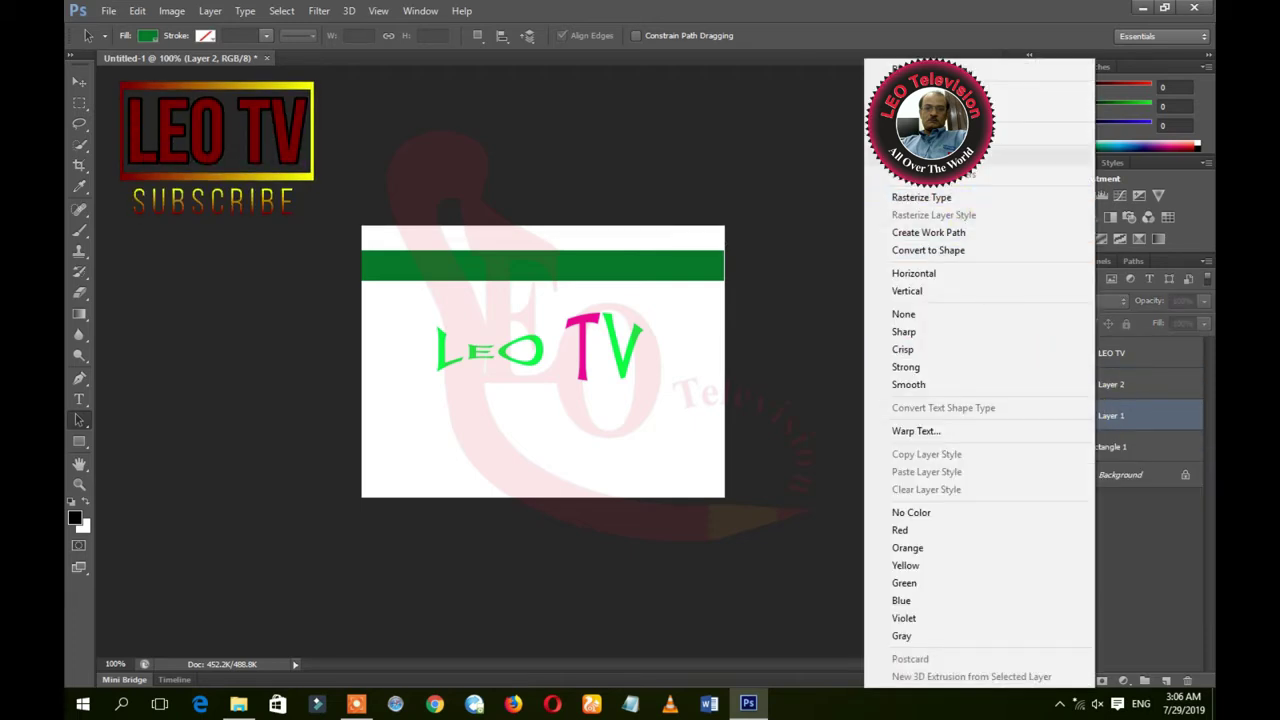
{"action": "left_click", "coordinate": [1030, 106]}
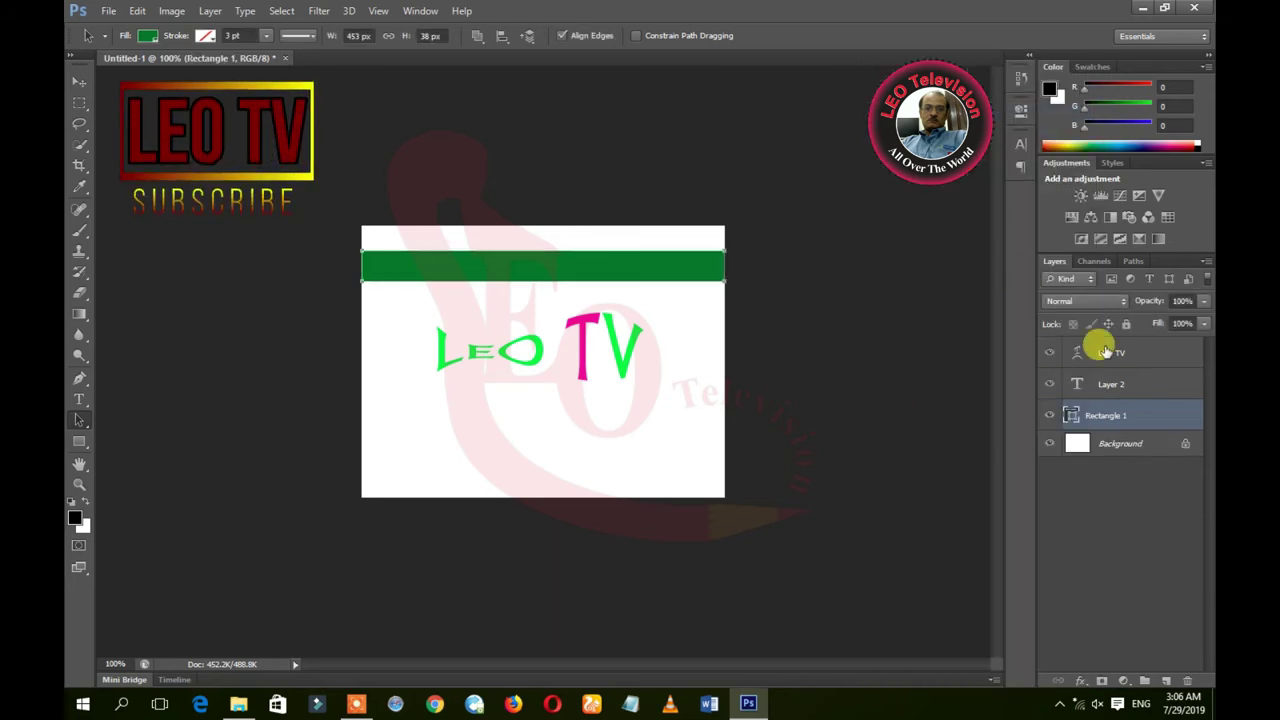
Step: Delete Layer 2, dismiss a layer selection error, and reselect Rectangle 1
{"action": "left_click", "coordinate": [1110, 395]}
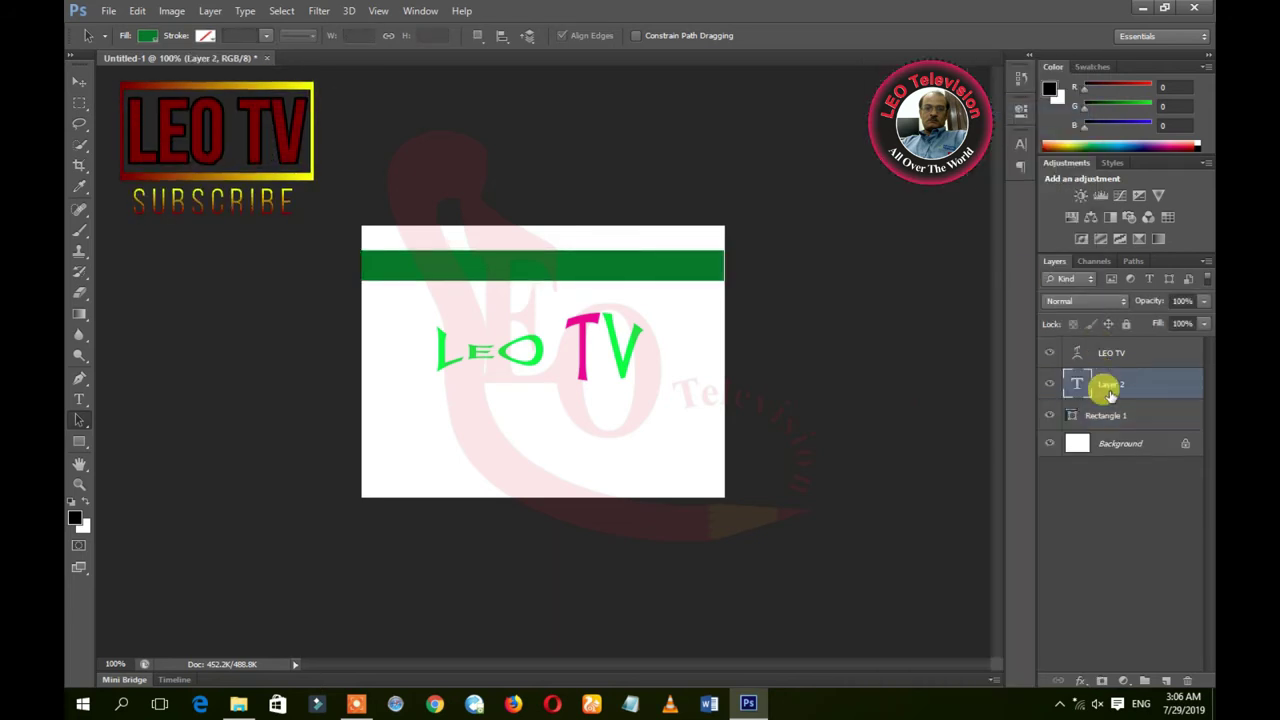
{"action": "right_click", "coordinate": [1110, 395]}
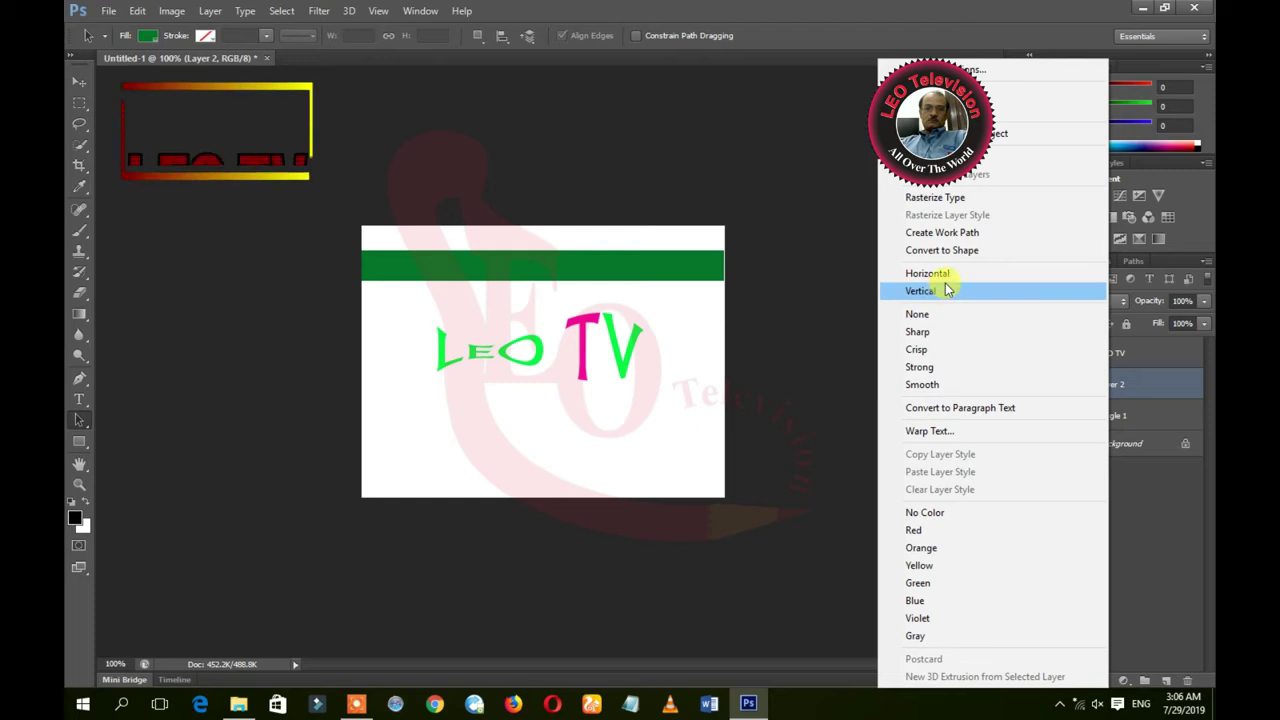
{"action": "left_click", "coordinate": [1000, 110]}
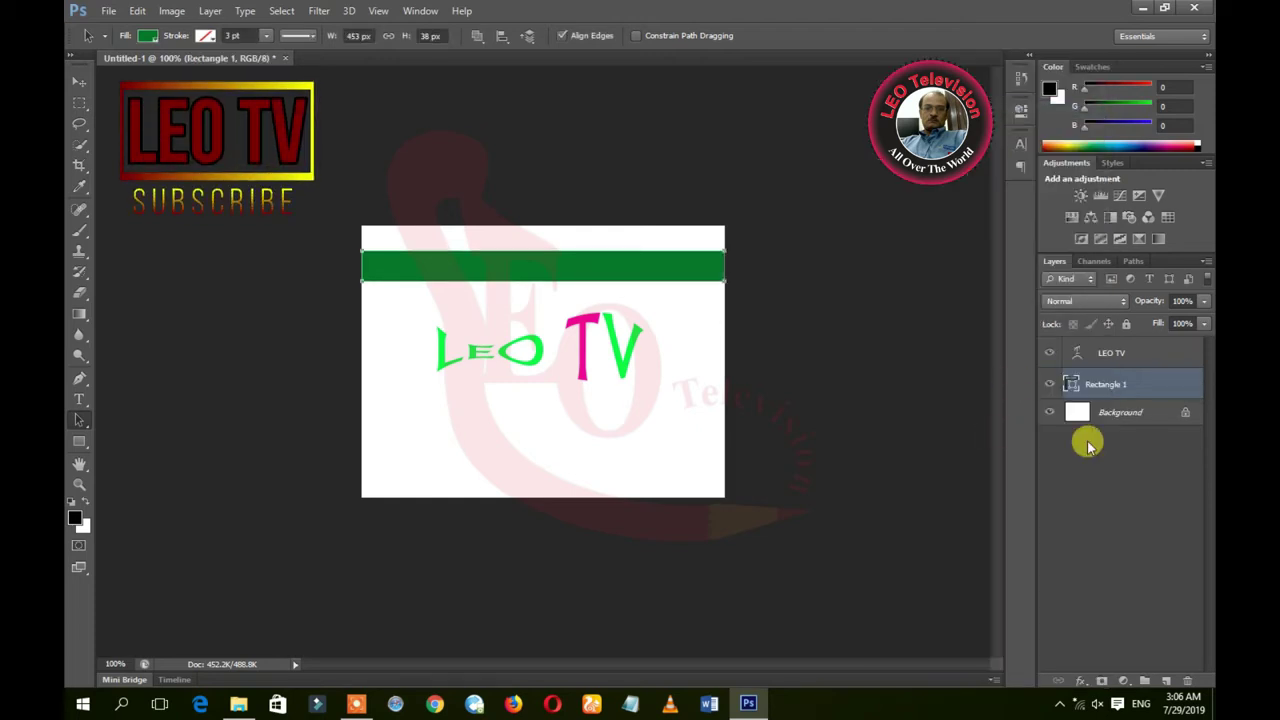
{"action": "left_click", "coordinate": [1100, 353]}
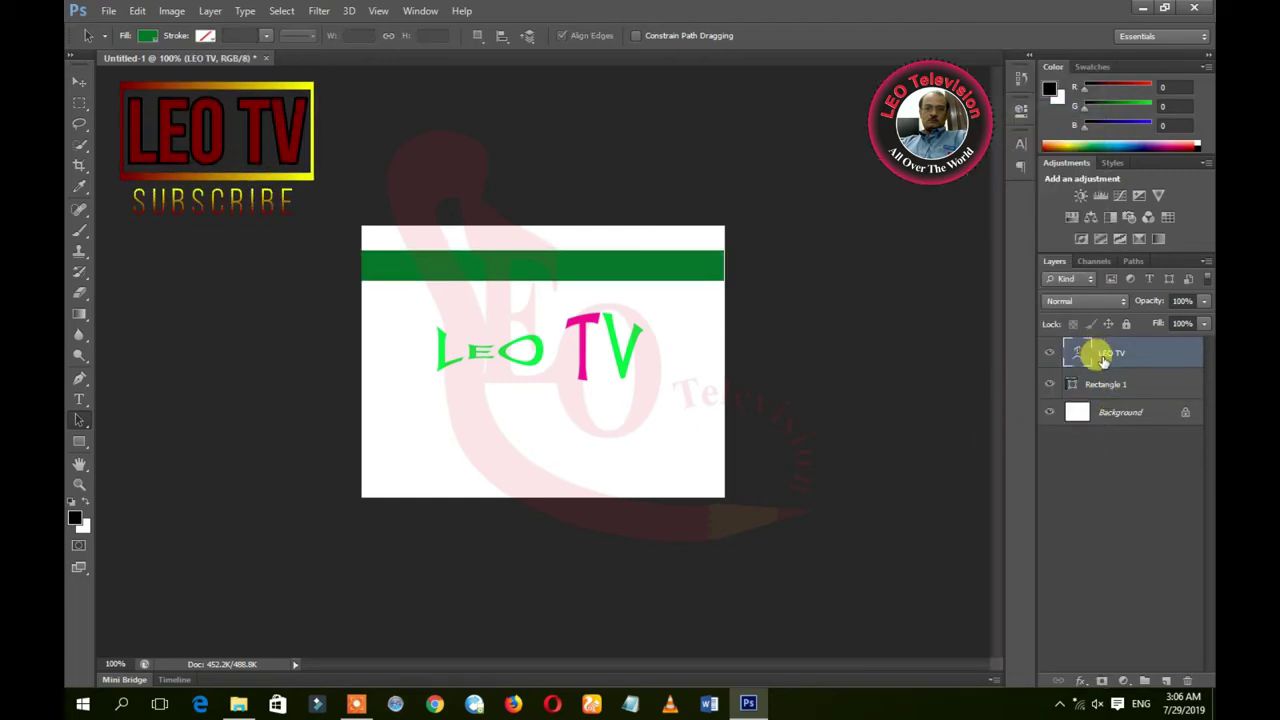
{"action": "left_click", "coordinate": [625, 393]}
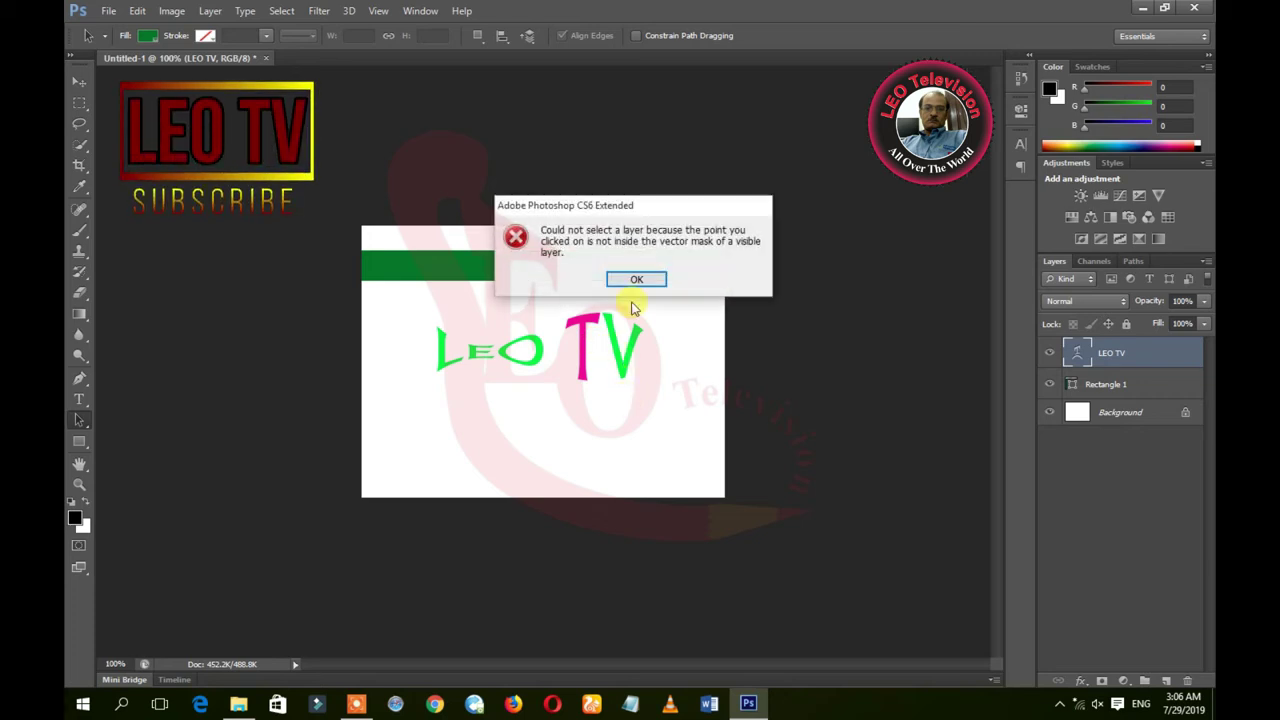
{"action": "left_click", "coordinate": [640, 282]}
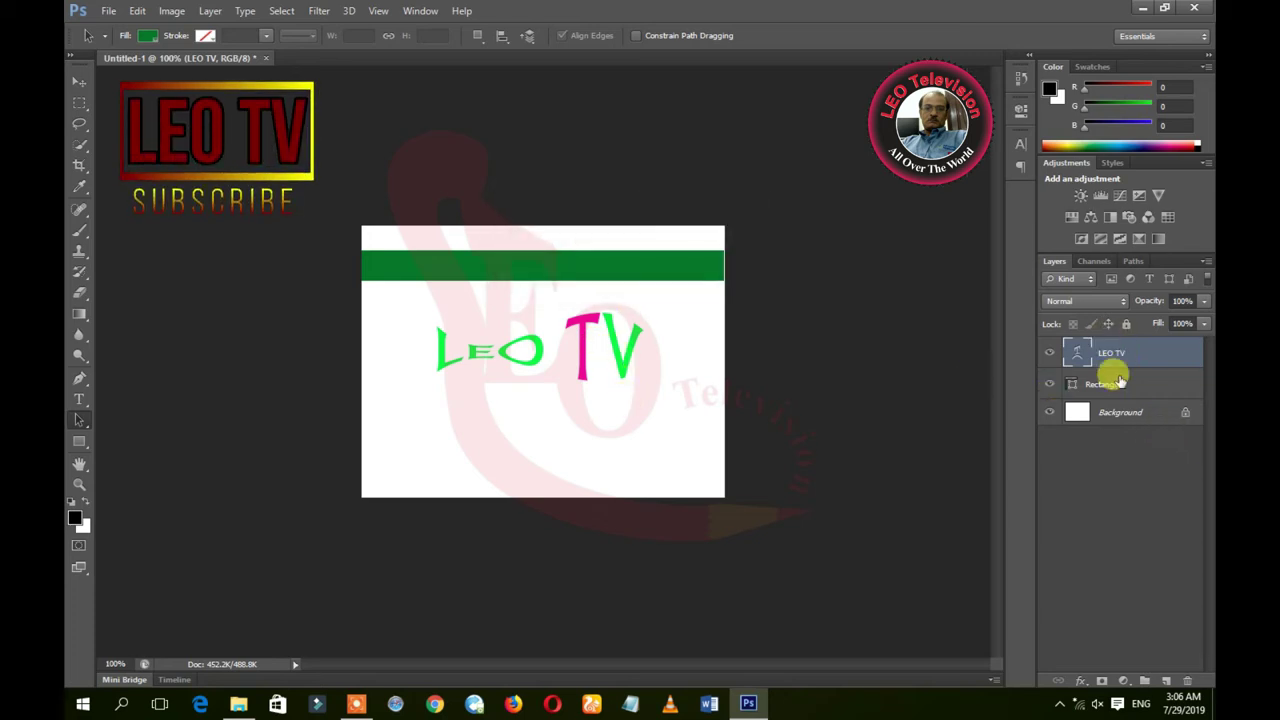
{"action": "left_click", "coordinate": [1118, 381]}
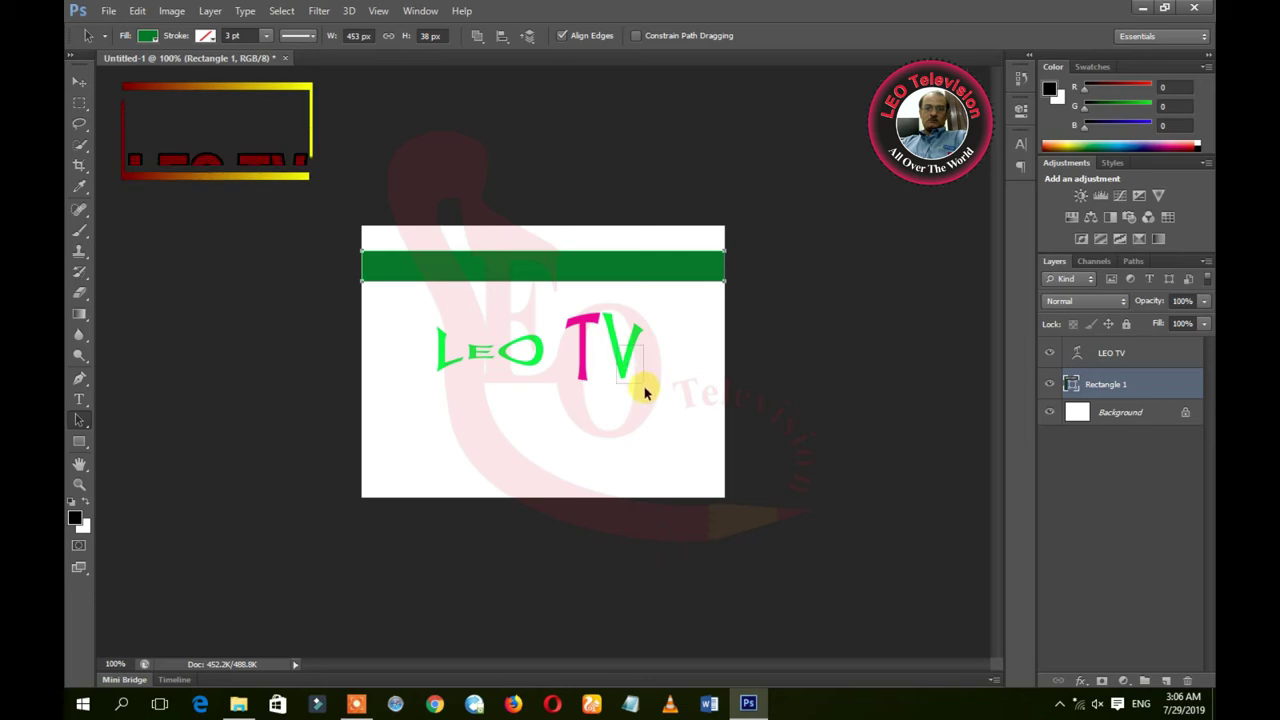
Step: Drag the green bar down below the LEO TV text
{"action": "left_click_drag", "start_coordinate": [652, 266], "coordinate": [650, 415]}
{"action": "left_click", "coordinate": [1094, 420]}
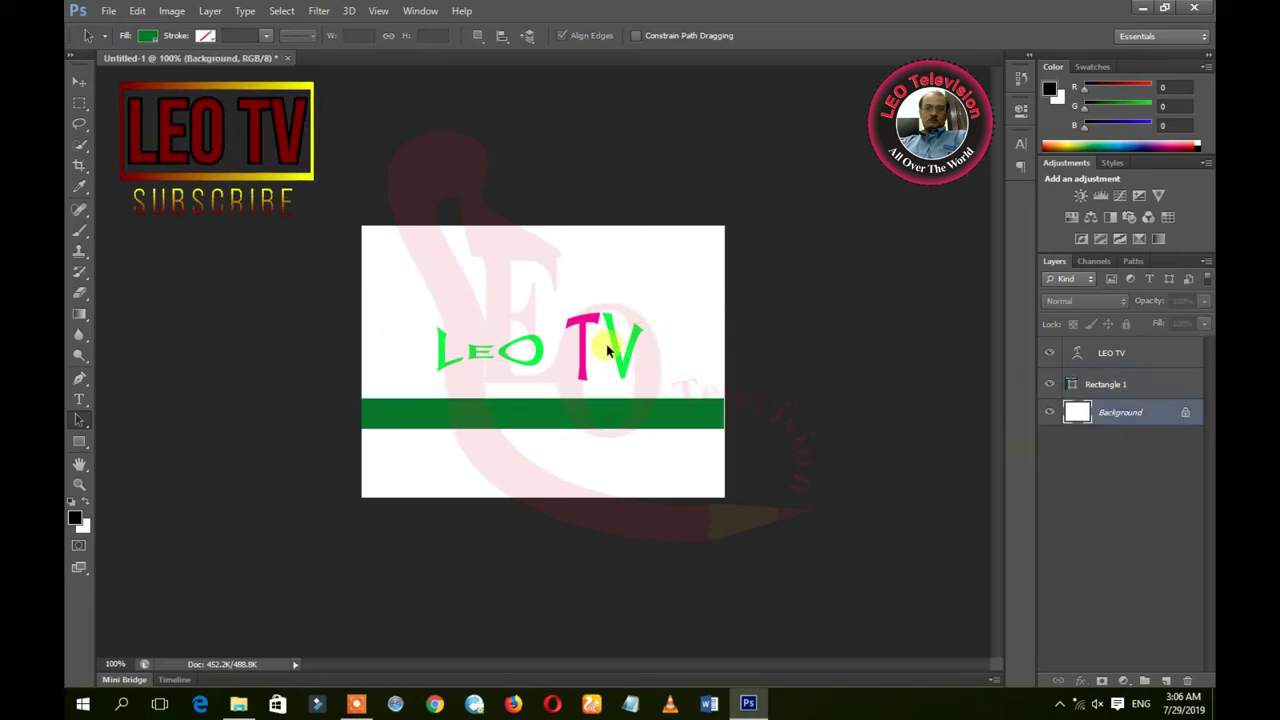
{"action": "left_click", "coordinate": [732, 395]}
{"action": "left_click", "coordinate": [649, 280]}
Step: Swap colours and back to black foreground, dismiss errors, and close Background layer options unchanged
{"action": "left_click", "coordinate": [84, 503]}
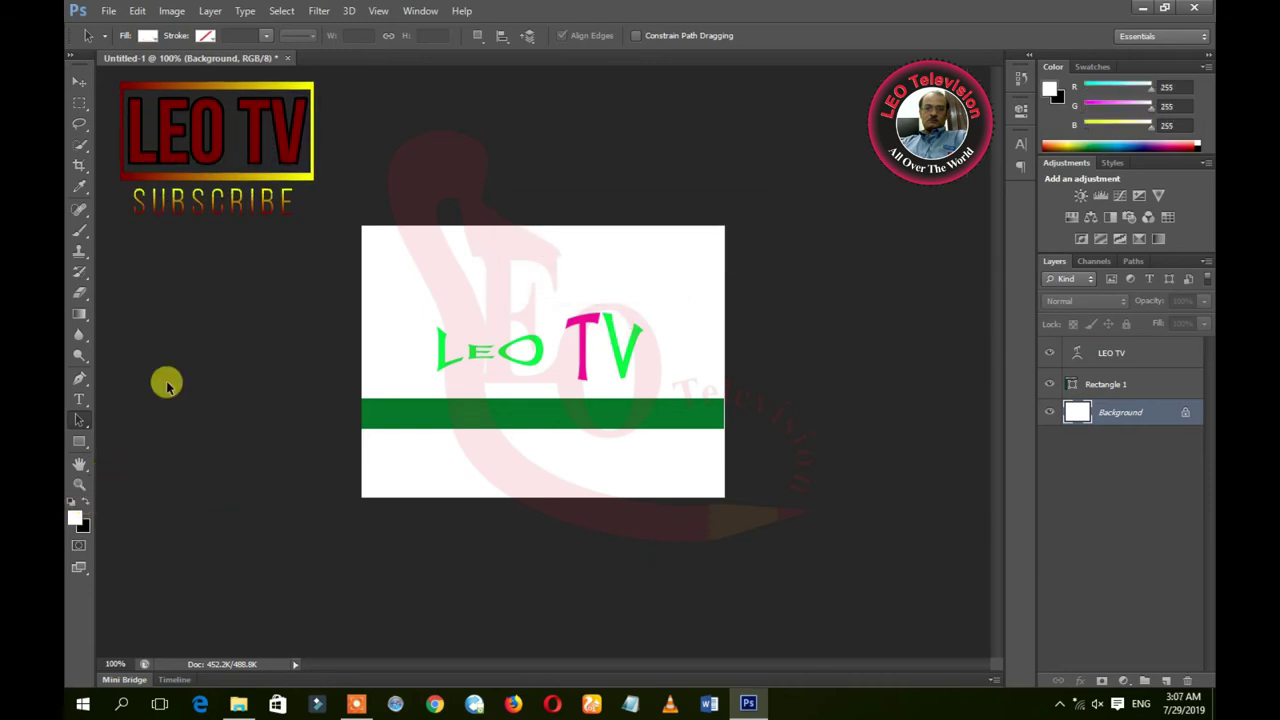
{"action": "left_click", "coordinate": [84, 503]}
{"action": "left_click", "coordinate": [416, 307]}
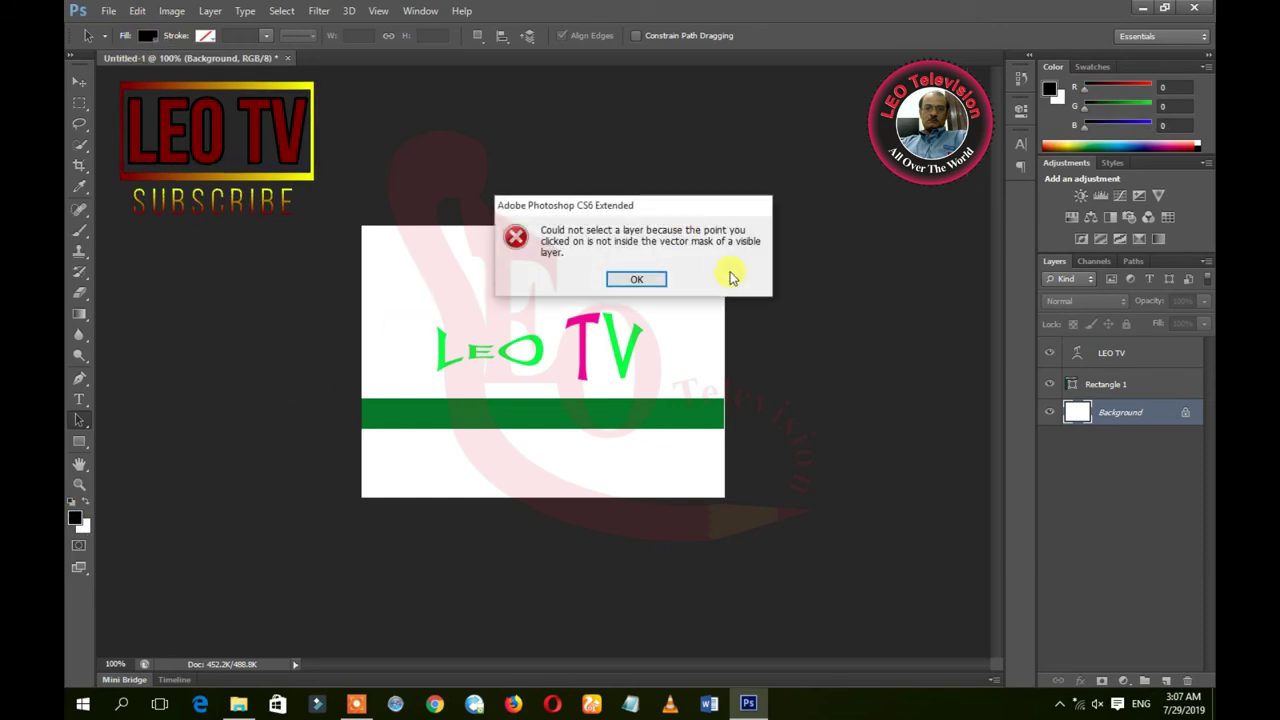
{"action": "left_click", "coordinate": [660, 286]}
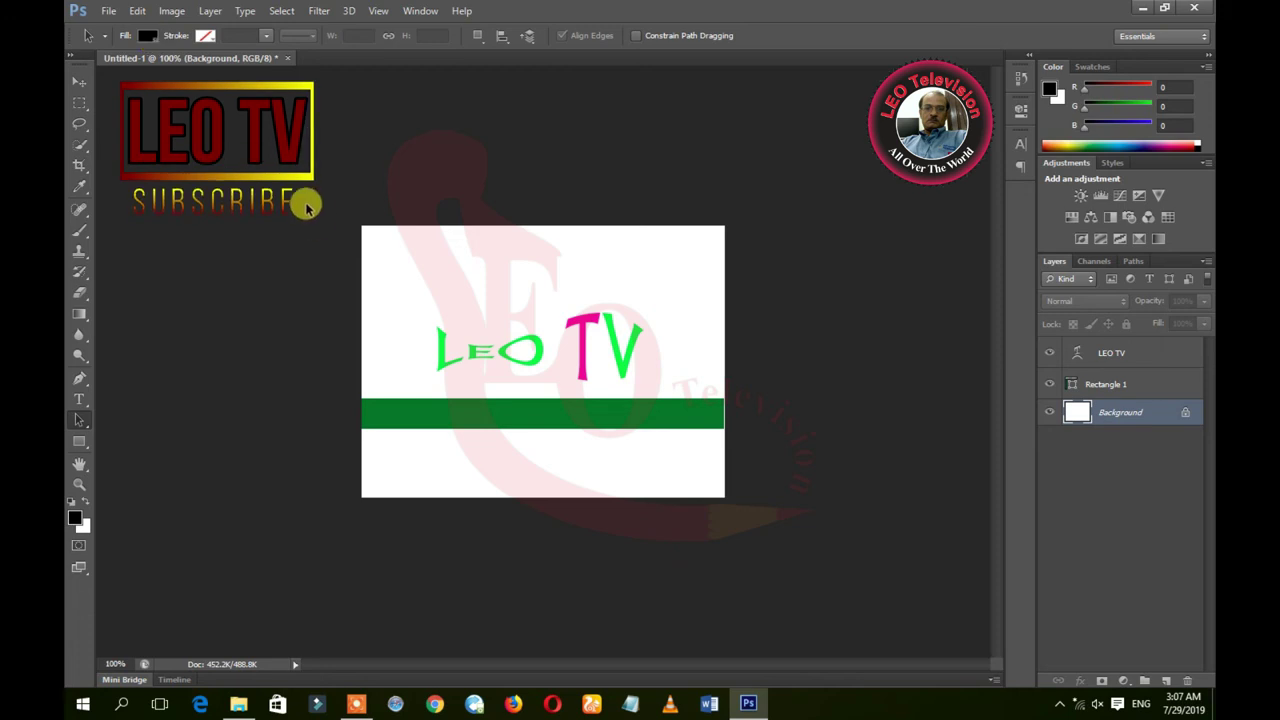
{"action": "left_click", "coordinate": [1128, 392]}
{"action": "left_click", "coordinate": [1185, 412]}
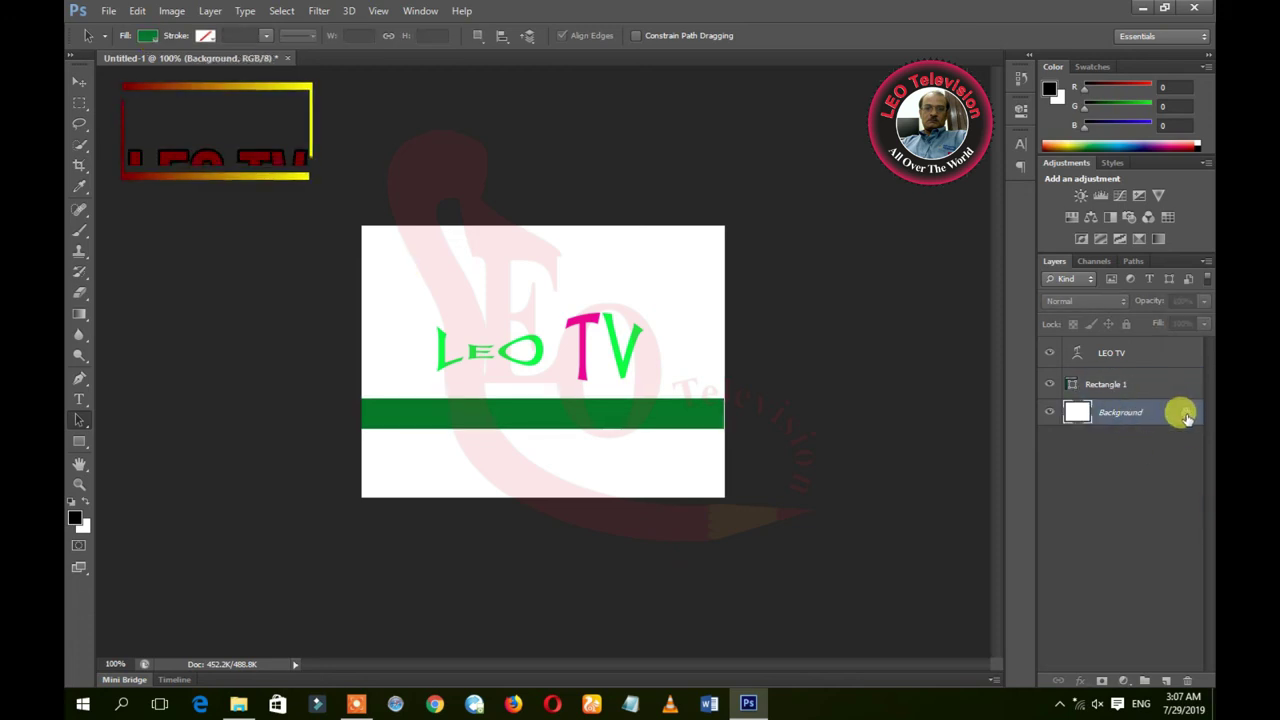
{"action": "right_click", "coordinate": [1185, 418]}
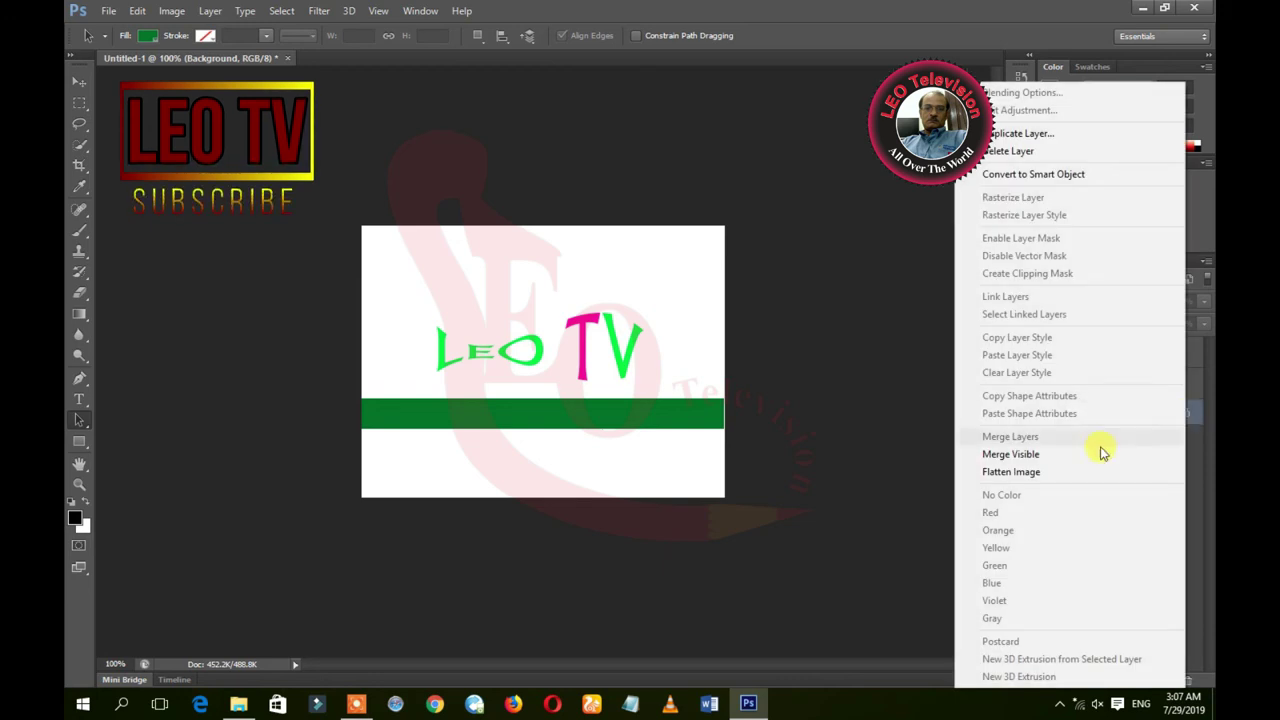
{"action": "left_click", "coordinate": [910, 582]}
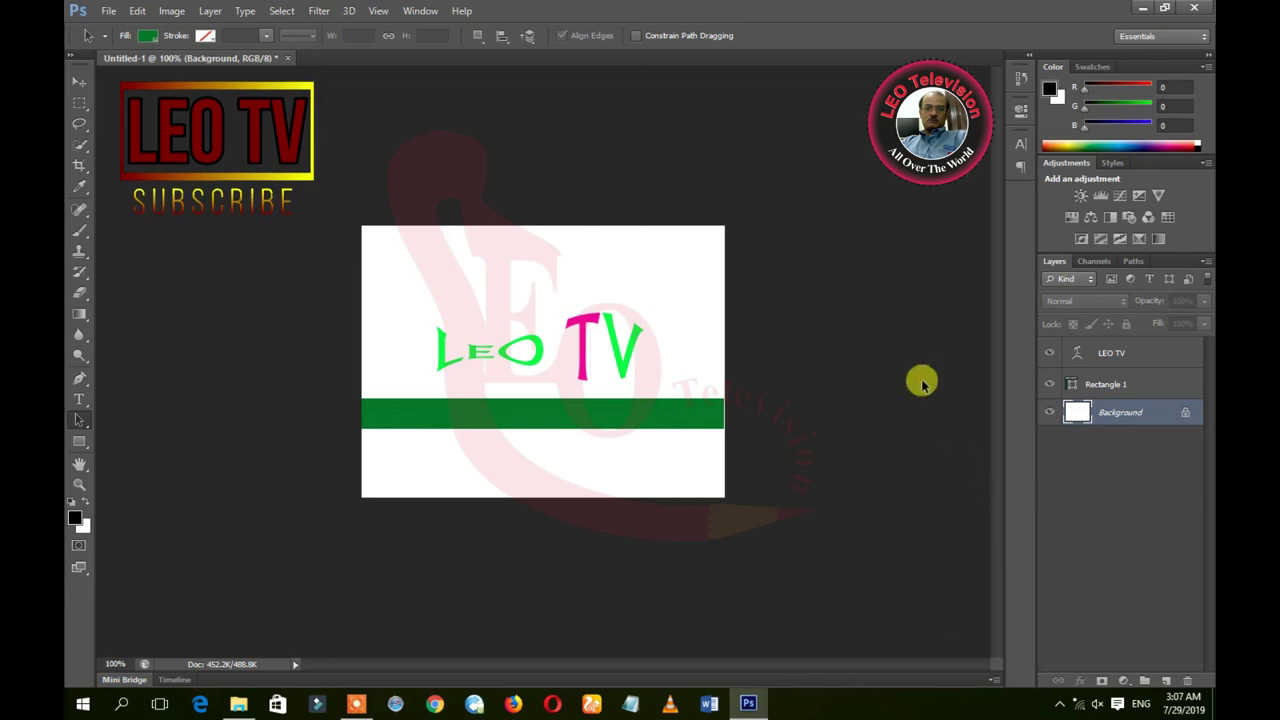